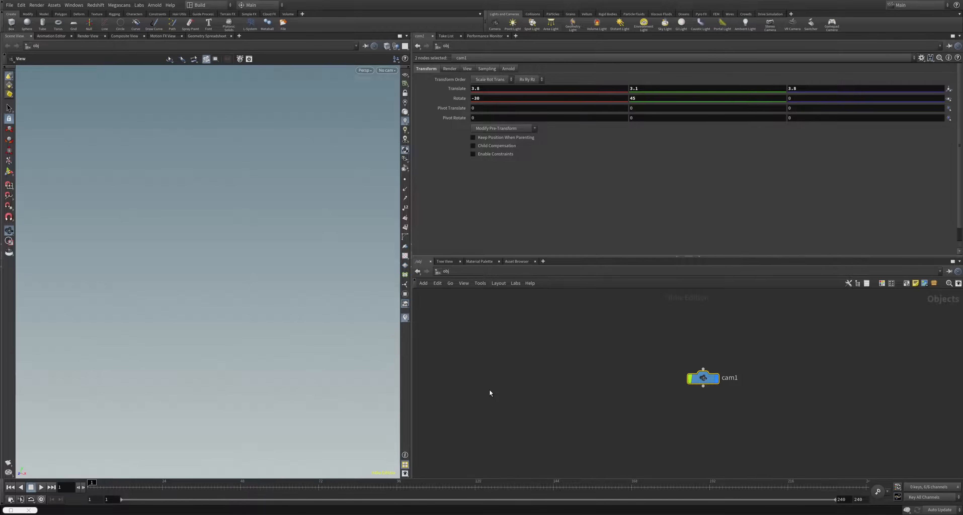
Delete the cam1 camera from the scene and slightly widen the viewport pane
left_click(702, 378)
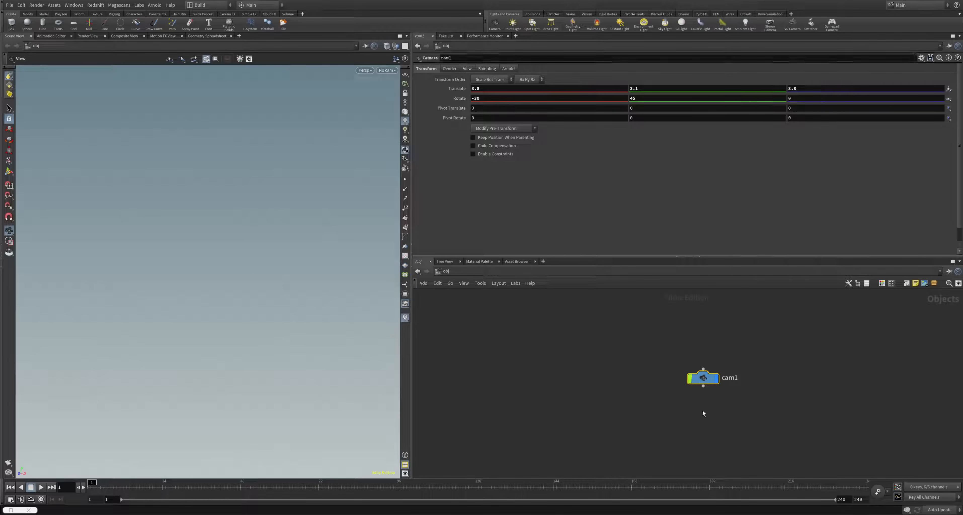
key("Delete")
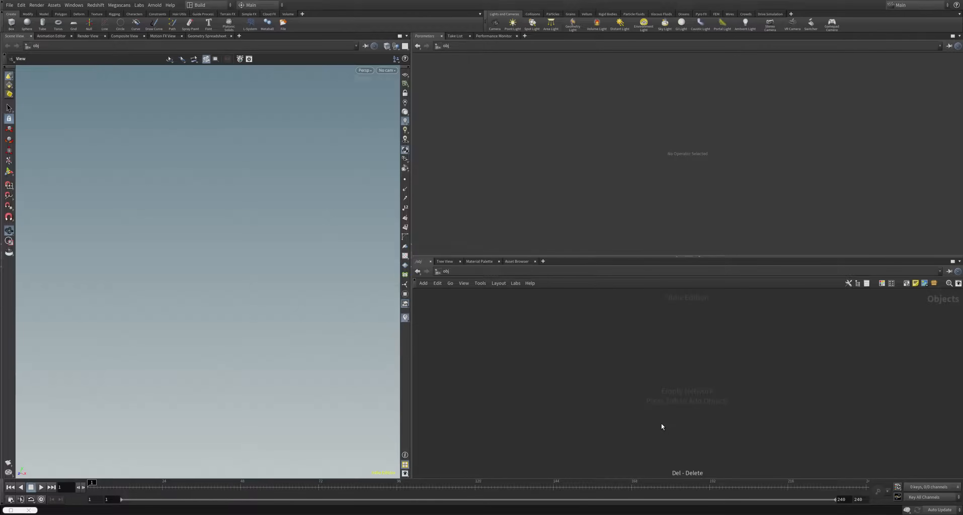
left_click_drag(411, 431, 560, 431)
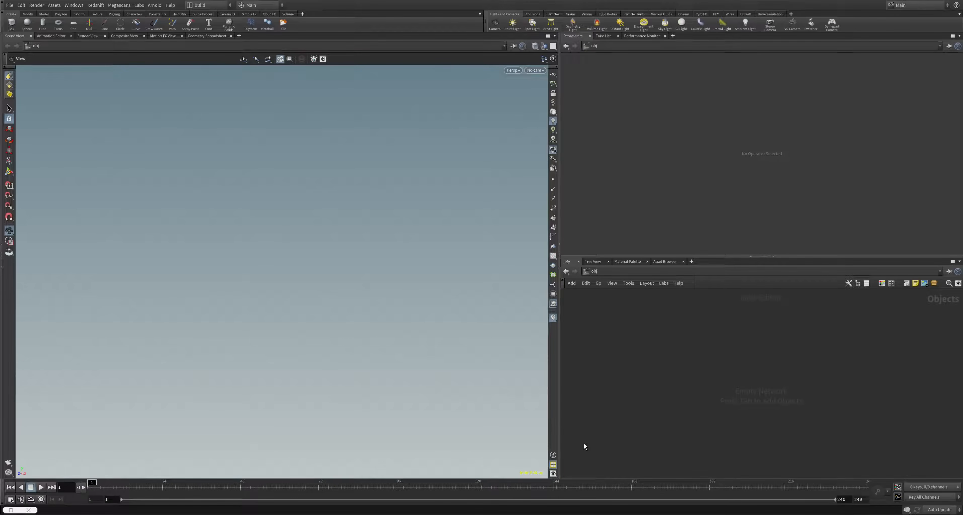
left_click_drag(560, 430, 425, 429)
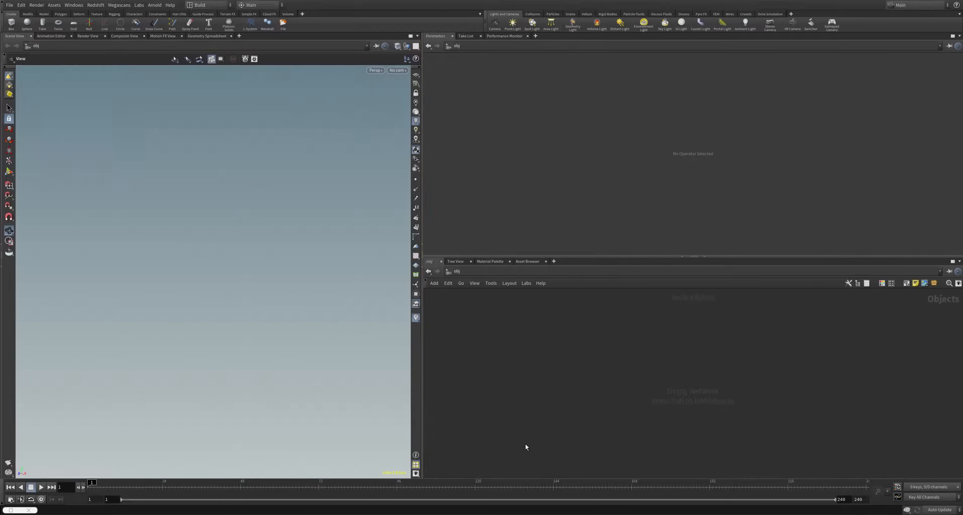
Open the Megascans plugin options and keep Redshift as renderer with Redshift Material as the material type
key("alt+Tab")
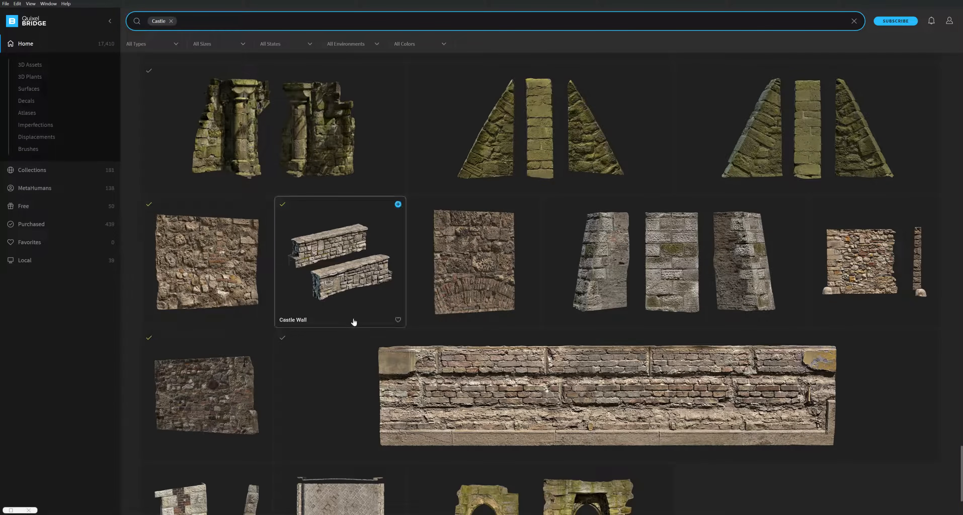
key("alt+Tab")
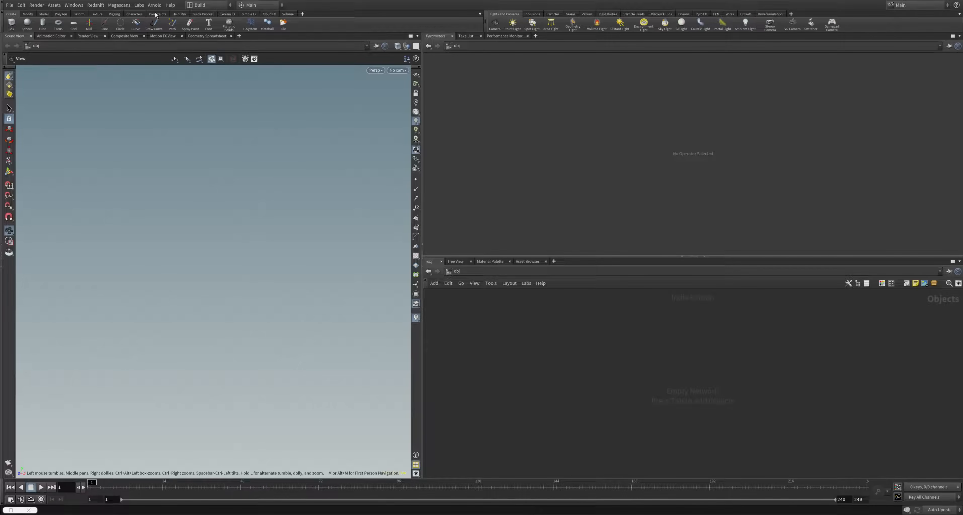
left_click(128, 5)
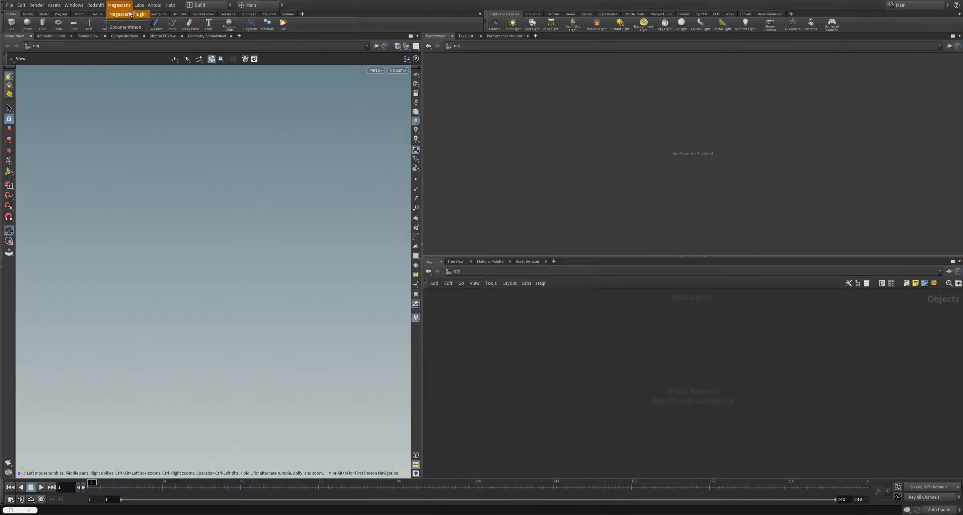
left_click(129, 15)
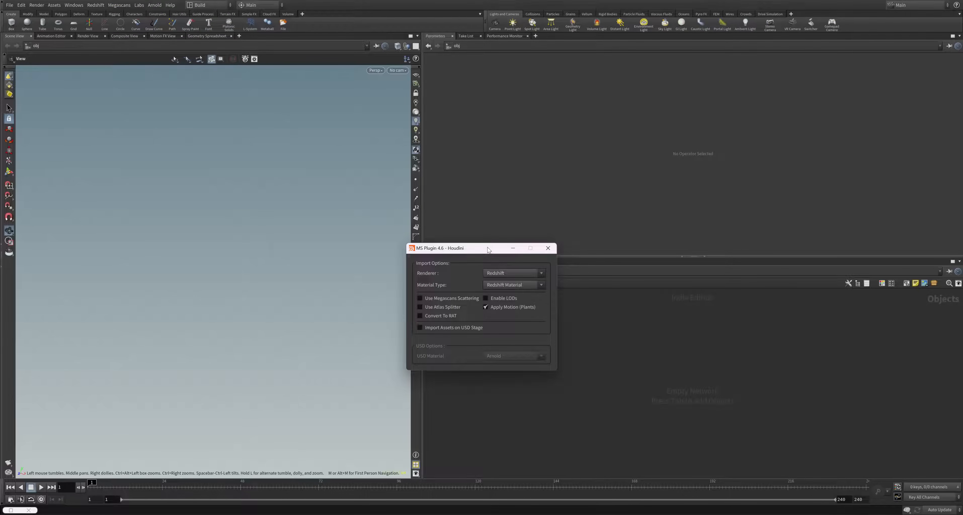
left_click_drag(499, 248, 324, 233)
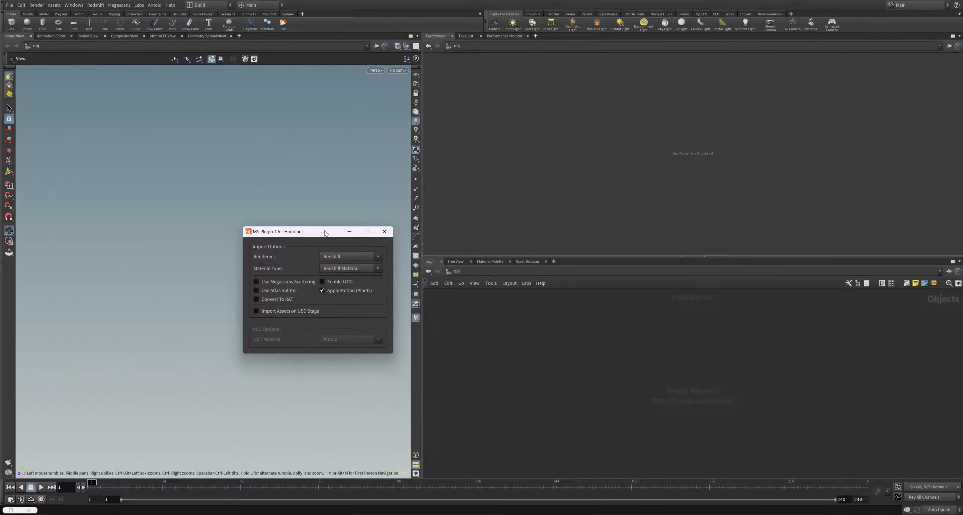
left_click(349, 269)
left_click(349, 269)
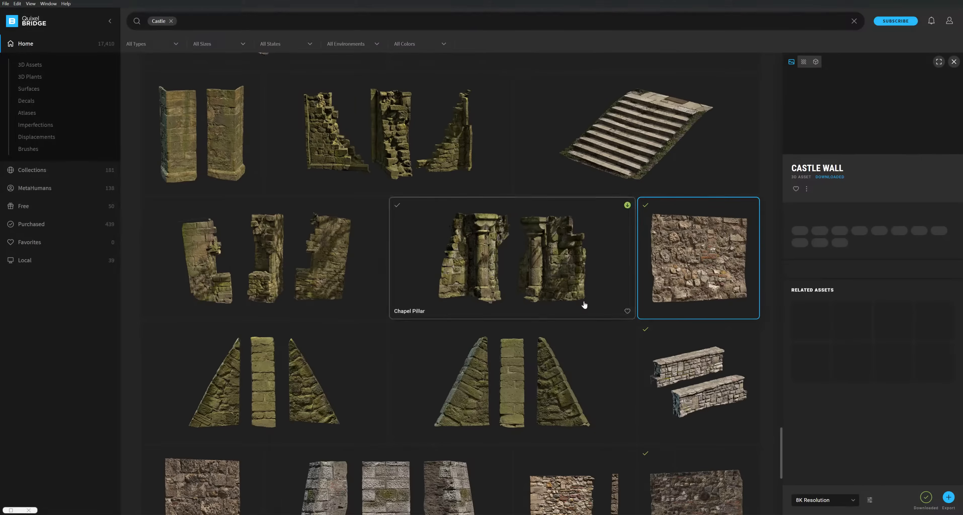
Export the square stone Castle Wall asset from Quixel Bridge to Houdini, and minimise the console and plugin windows
mouse_move(797, 295)
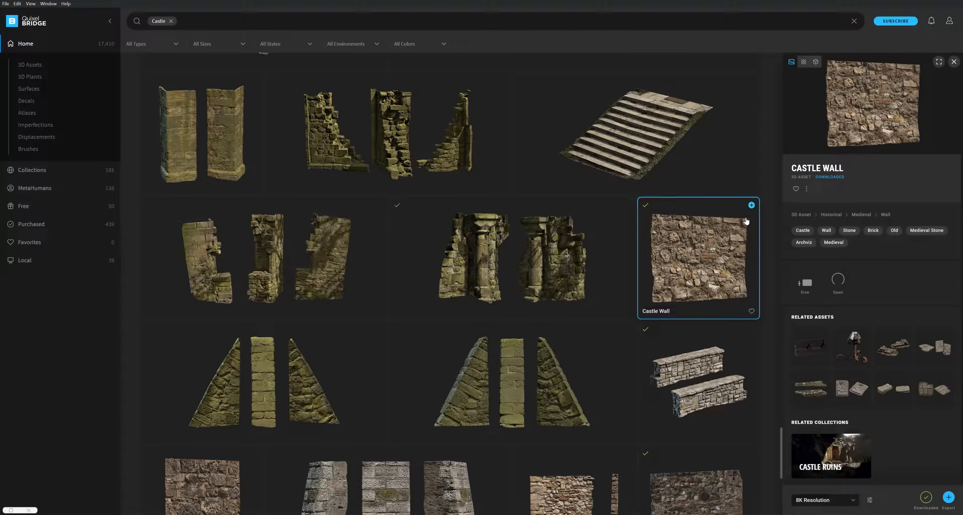
left_click(752, 205)
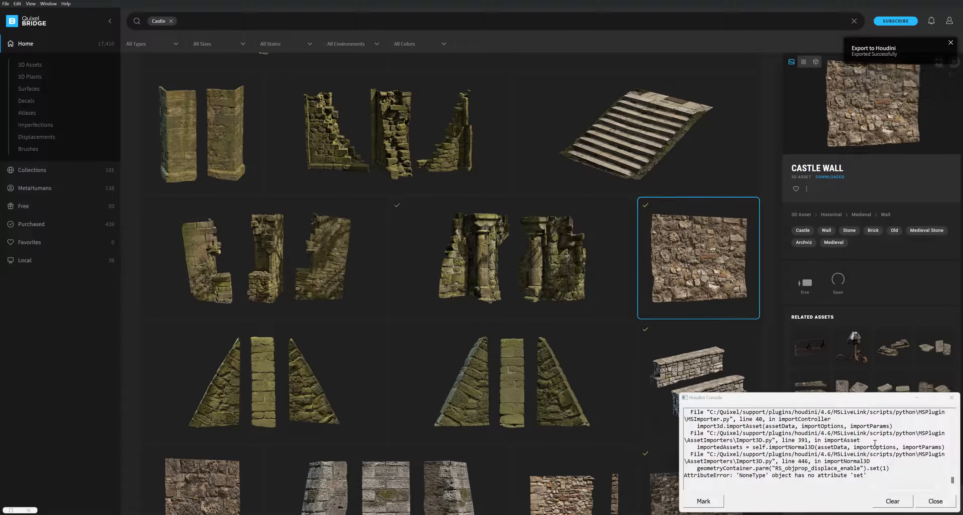
left_click(916, 398)
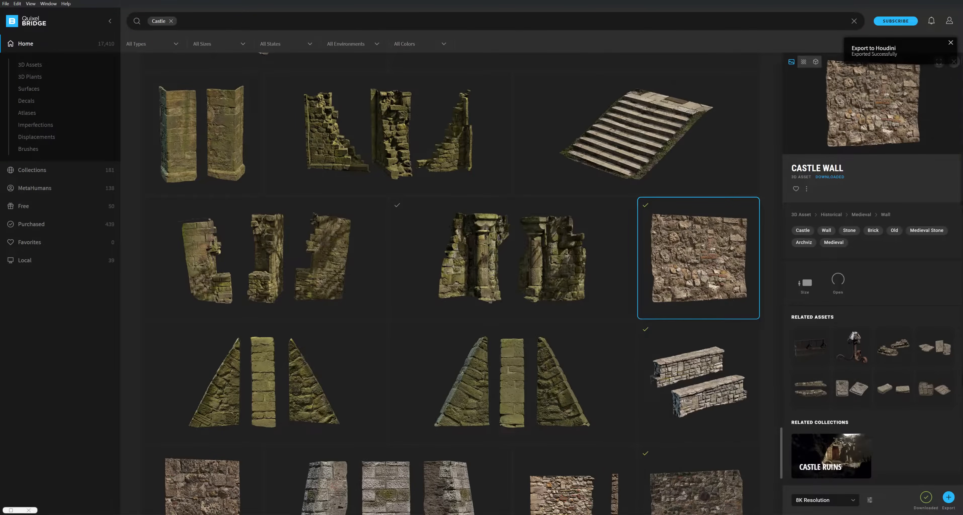
left_click(503, 489)
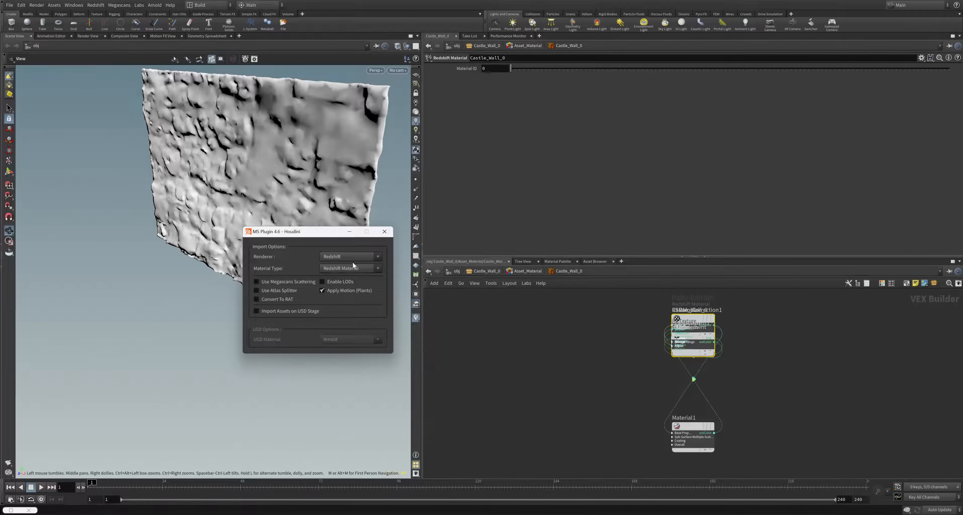
left_click(349, 234)
Return to the object level and view the imported castle wall from the front
left_click(487, 272)
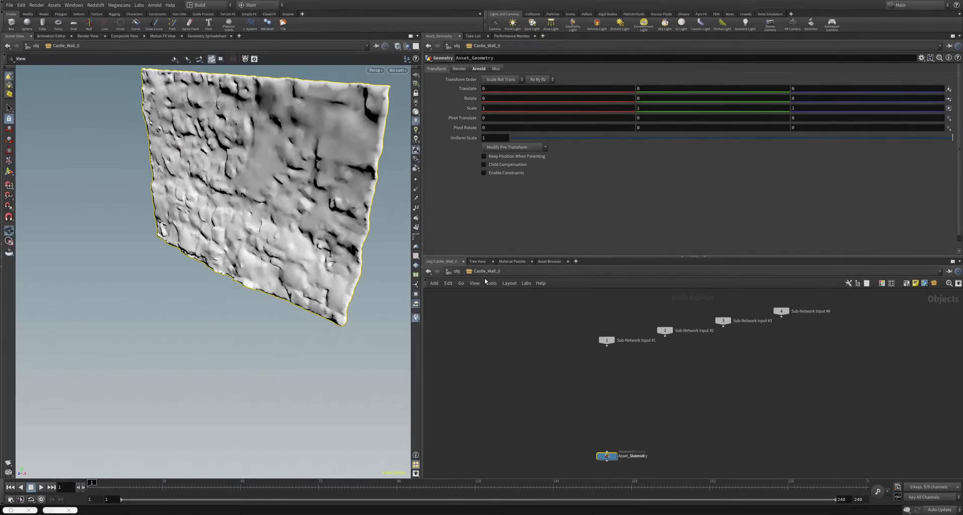
left_click(448, 272)
left_click_drag(271, 224, 315, 201)
right_click_drag(315, 201, 303, 256)
middle_click_drag(281, 184, 242, 287)
left_click_drag(267, 296, 299, 304)
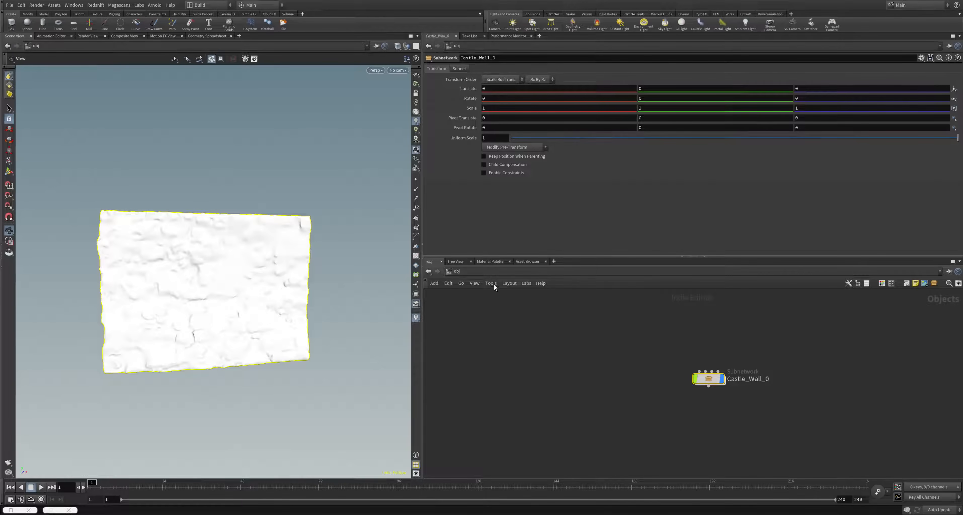
Look through the other network contexts, including shop, for the imported wall material and return to the obj network
left_click(502, 282)
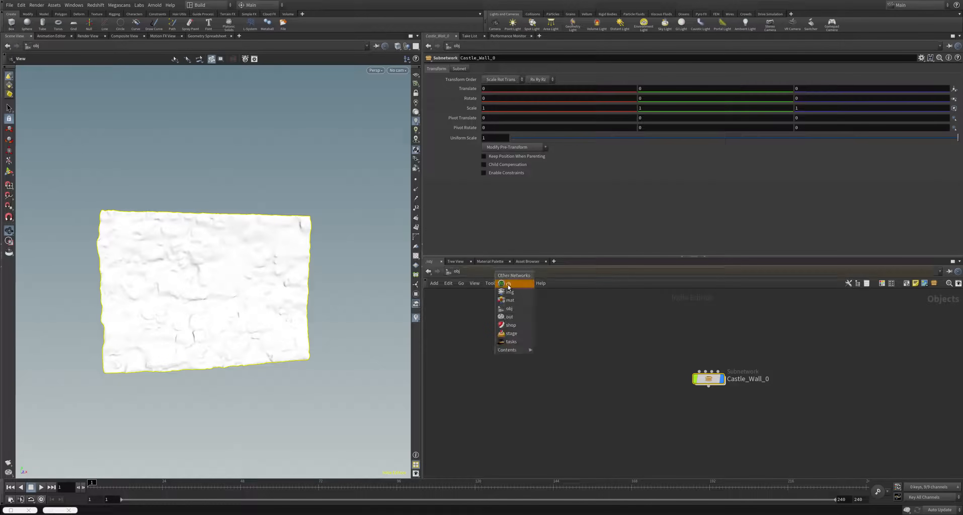
left_click(513, 318)
left_click(503, 272)
left_click(520, 325)
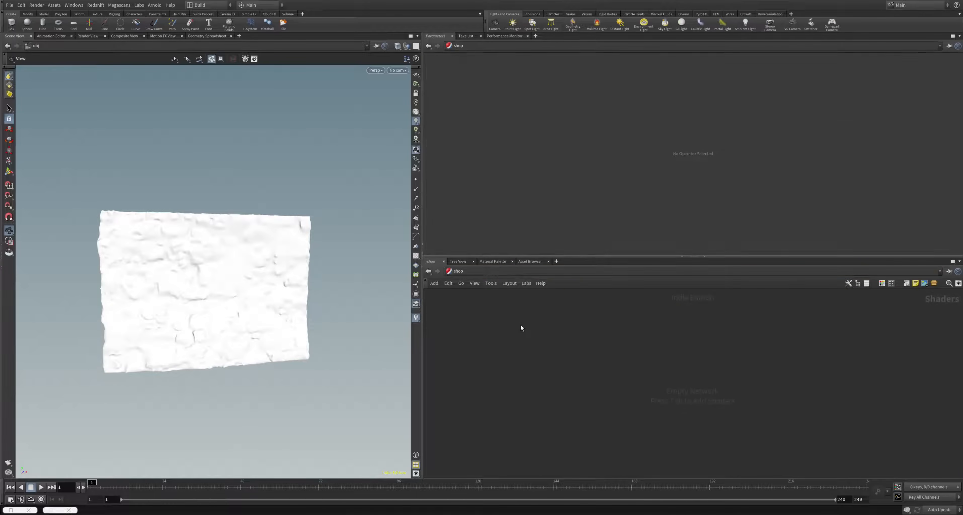
left_click(503, 272)
left_click(517, 303)
left_click(501, 272)
left_click(514, 331)
key("h")
left_click(428, 271)
left_click(428, 271)
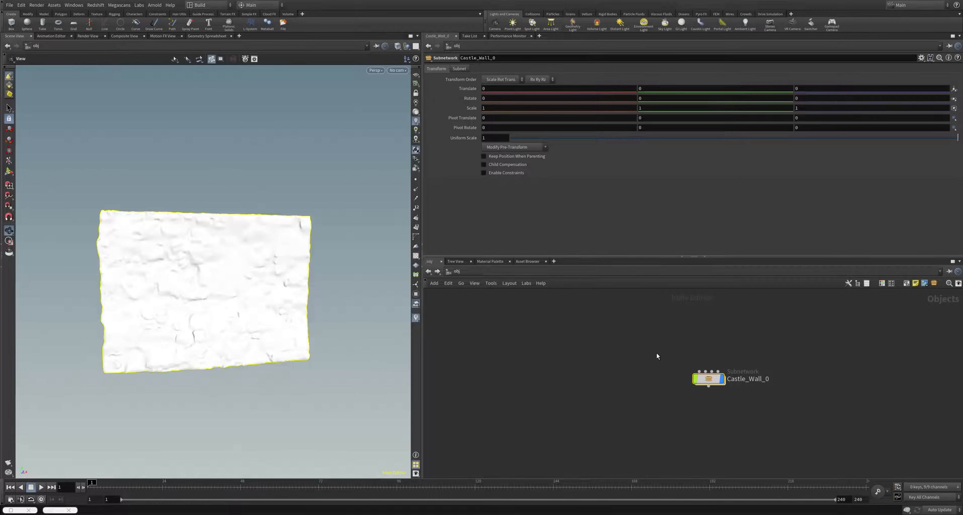
Separate Asset_Material from Asset_Geometry inside Castle_Wall_0, open its material builder and lay out the overlapping shader nodes
left_click_drag(606, 456, 605, 421)
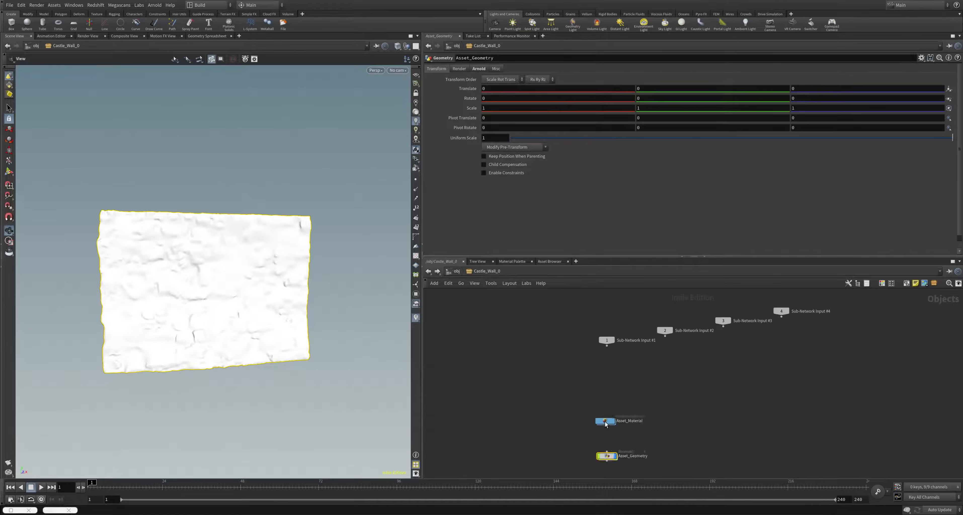
double_click(606, 421)
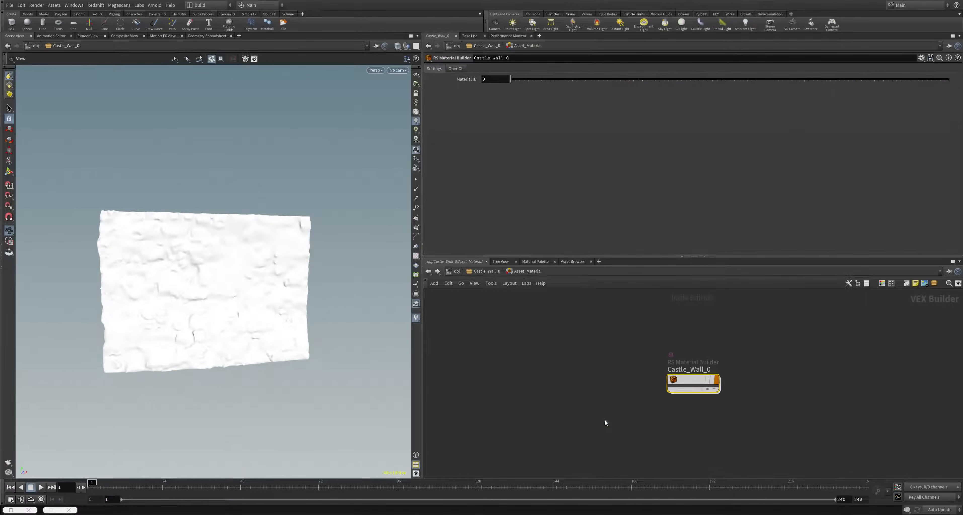
double_click(686, 382)
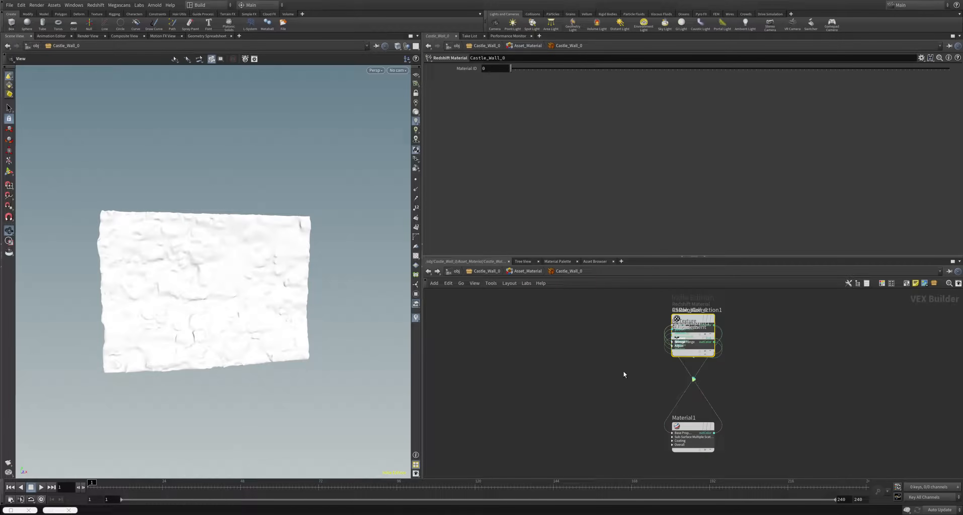
key("l")
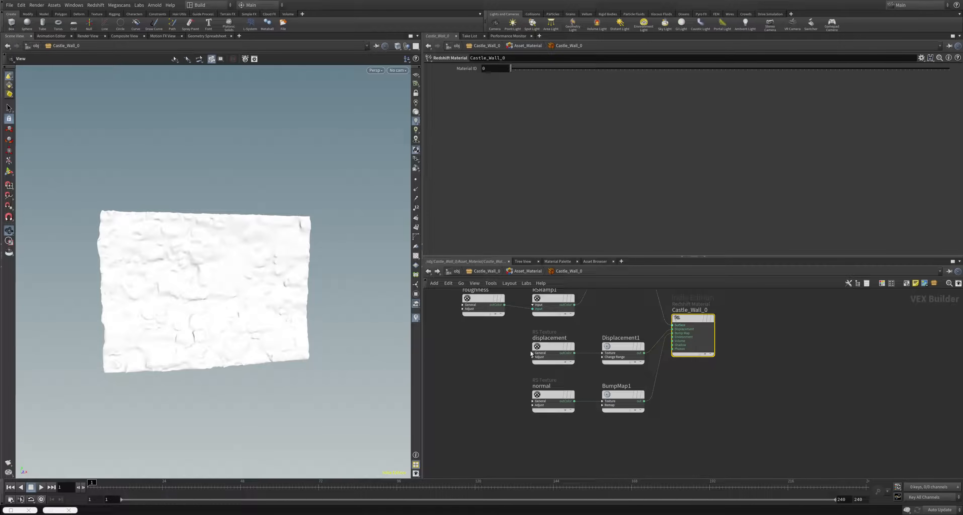
middle_click_drag(499, 332, 550, 431)
double_click(532, 338)
left_click(527, 389)
middle_click_drag(516, 429, 447, 335)
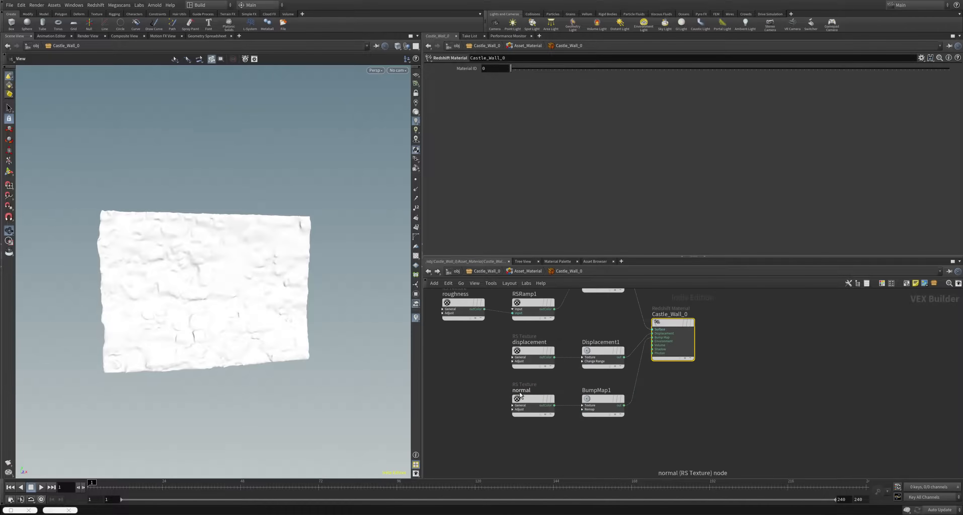
Widen the viewport pane and frame the wall with empty space beside it
left_click_drag(240, 335, 217, 326)
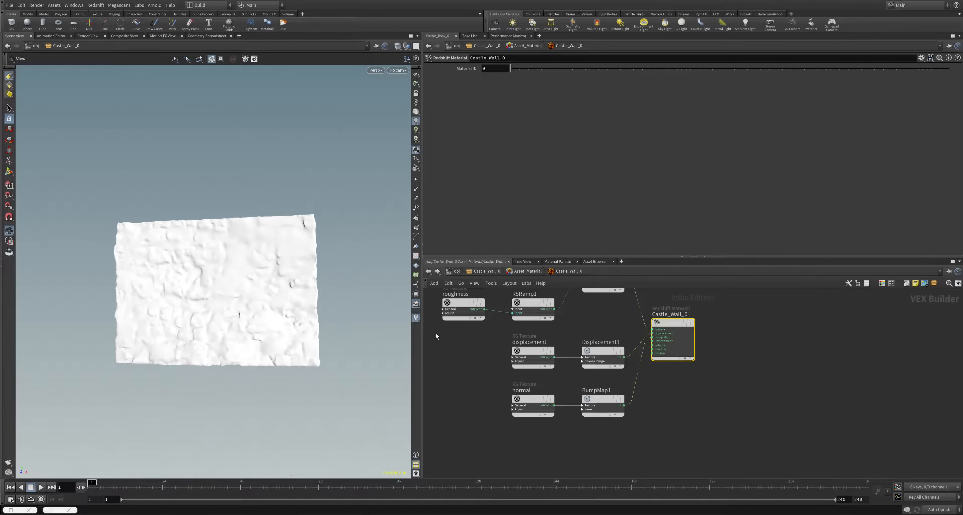
left_click_drag(422, 359, 600, 358)
left_click_drag(356, 330, 365, 330)
scroll(366, 310, "down", 3)
middle_click_drag(357, 344, 254, 348)
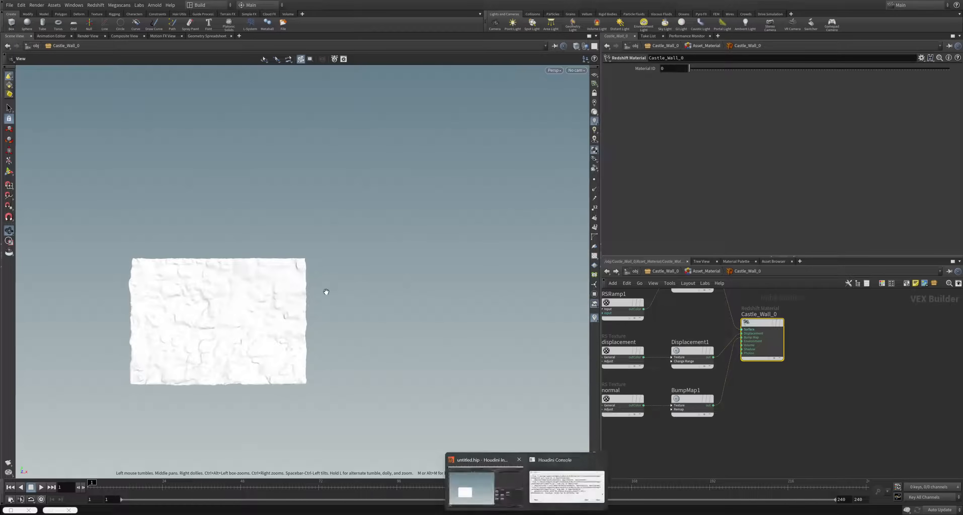
Go back up to the object level and duplicate the Castle_Wall_0 subnetwork
left_click(9, 109)
left_click(254, 356)
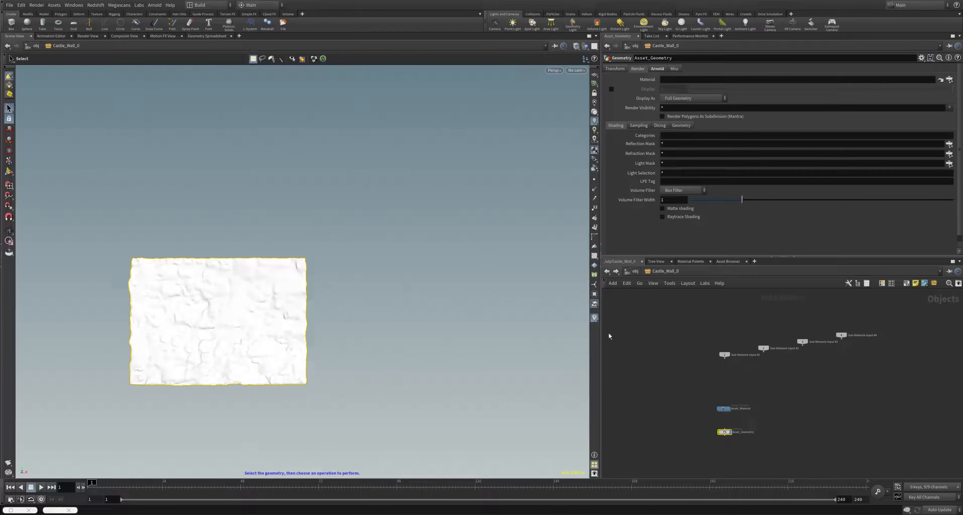
key("u")
left_click_drag(791, 379, 668, 381)
scroll(670, 380, "up", 3)
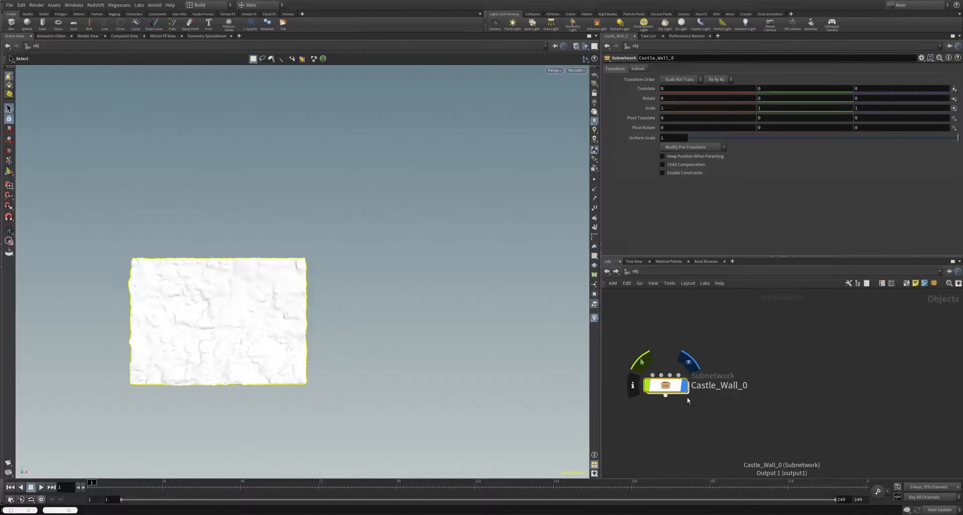
key("ctrl+c")
key("ctrl+v")
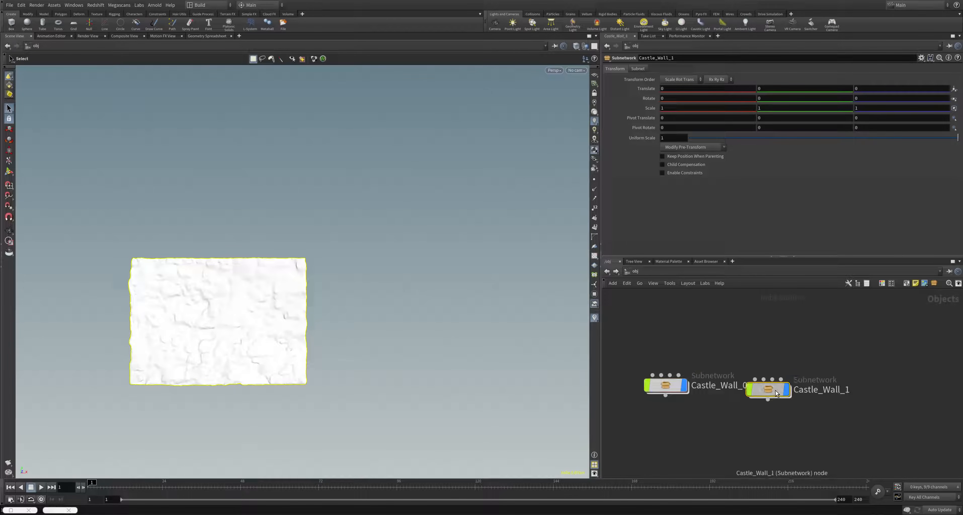
Move the duplicated wall about 2.75 units along X so it continues the original wall
left_click(9, 130)
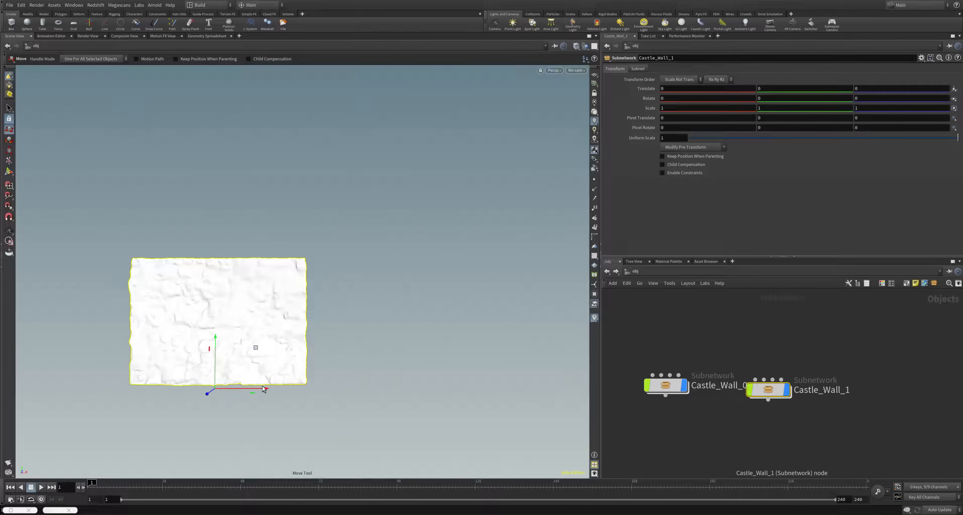
left_click_drag(263, 391, 428, 396)
left_click(511, 387)
key("Escape")
mouse_move(271, 324)
left_mouse_down()
mouse_move(352, 345)
mouse_move(454, 349)
mouse_move(404, 355)
mouse_move(299, 333)
mouse_move(305, 325)
mouse_move(240, 337)
mouse_move(278, 301)
mouse_move(313, 346)
mouse_move(273, 322)
mouse_move(295, 263)
mouse_move(301, 339)
mouse_move(280, 339)
left_mouse_up()
key("t")
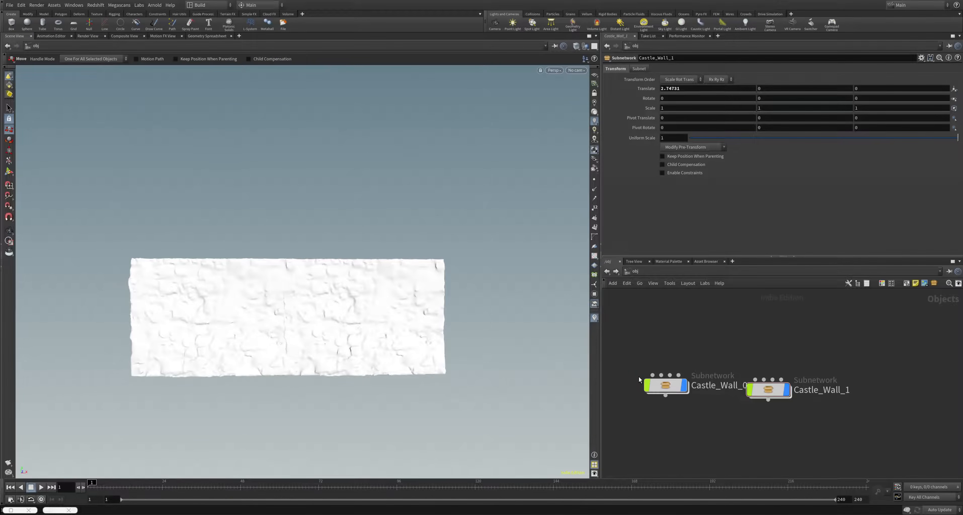
Stack the Castle_Wall_1 node below Castle_Wall_0 and widen the network pane
left_click_drag(770, 392, 666, 420)
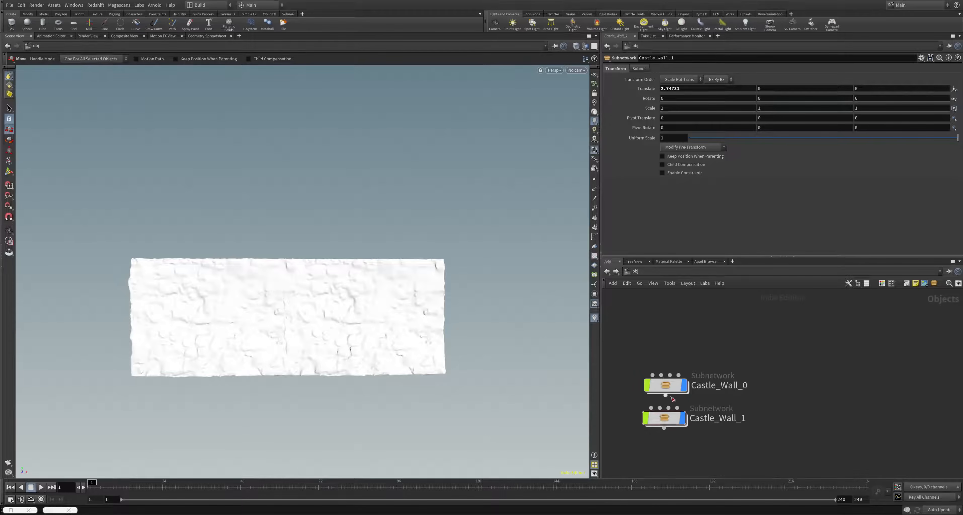
left_click_drag(672, 390, 666, 365)
left_click_drag(665, 423, 661, 405)
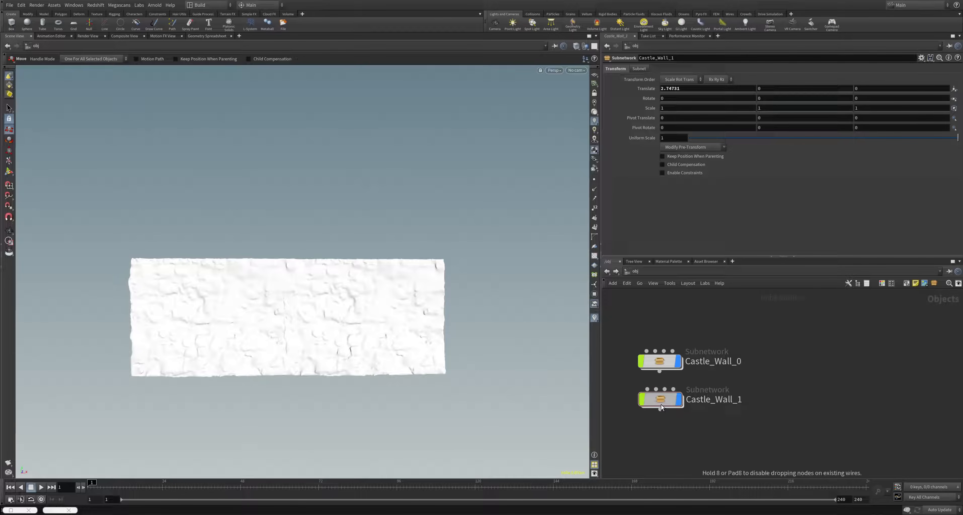
left_click_drag(600, 385, 400, 386)
left_click_drag(566, 365, 504, 402)
left_click_drag(565, 401, 566, 407)
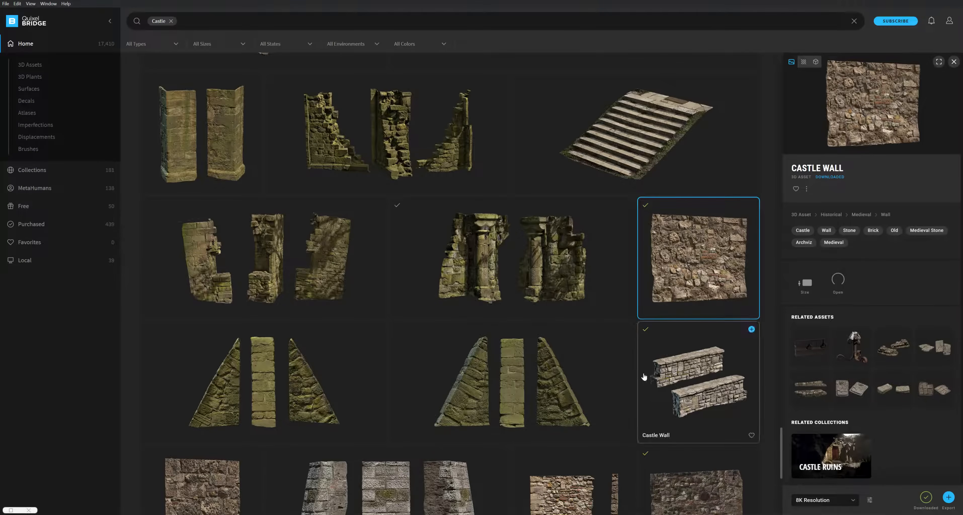
Export the darker stone Castle Wall asset below the pair of long walls from Quixel Bridge to Houdini
scroll(643, 376, "down", 3)
left_click(752, 341)
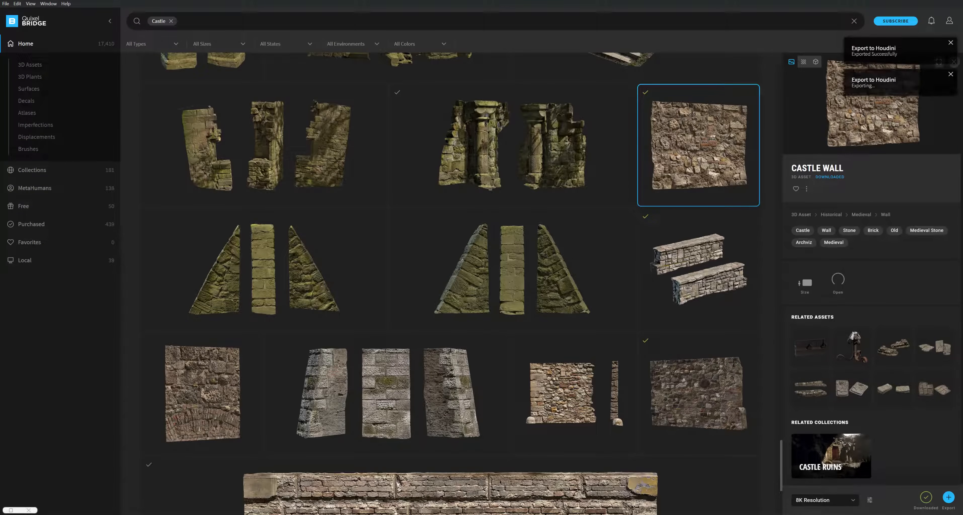
Return to Houdini, go up to the object level and place the Castle_Wall_2 node below Castle_Wall_1
mouse_move(525, 514)
left_click(505, 490)
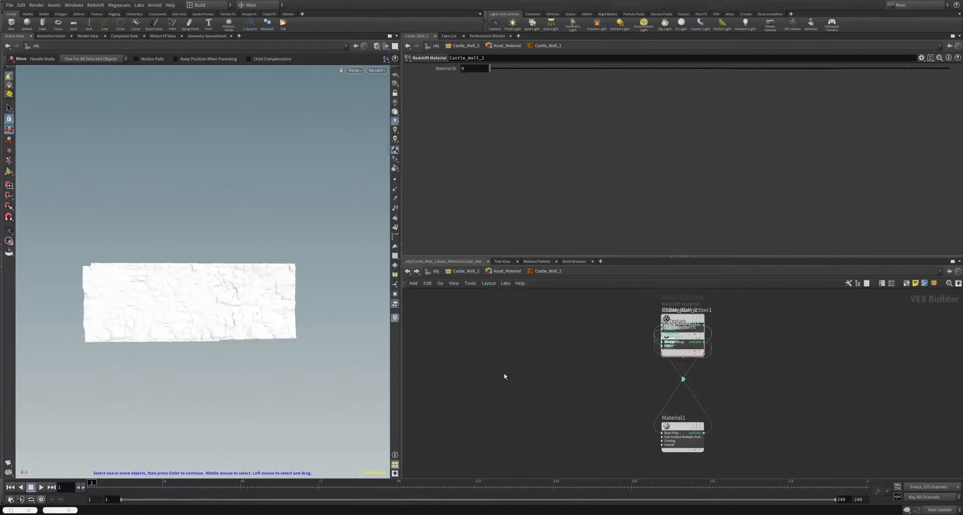
left_click(453, 271)
left_click(430, 273)
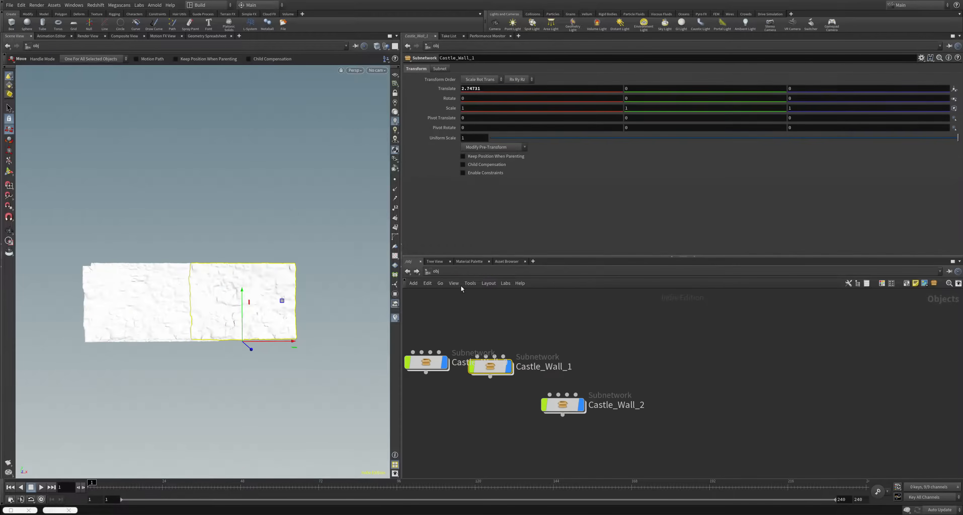
left_click_drag(564, 405, 487, 402)
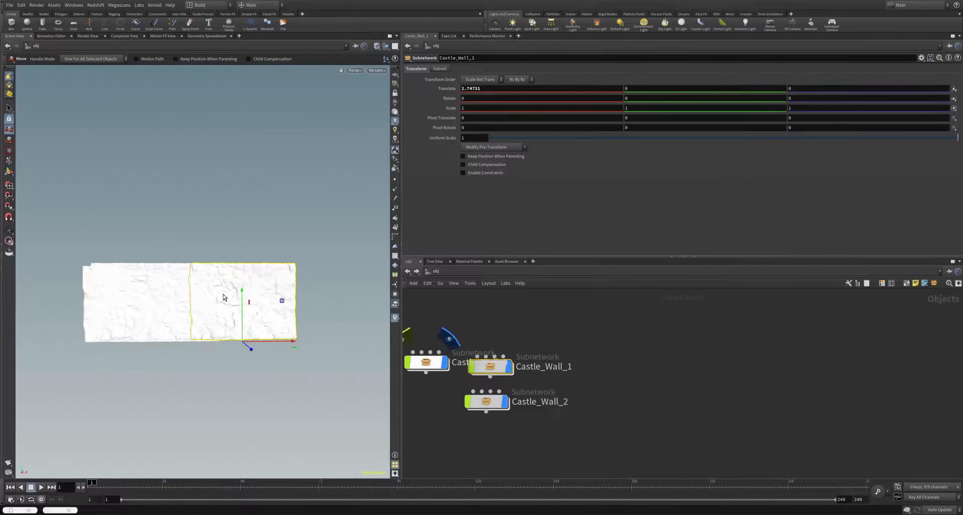
Undo the accidental shift of Castle_Wall_1 and move Castle_Wall_2 about 5.76 units along X to extend the wall row
left_click_drag(268, 344, 331, 346)
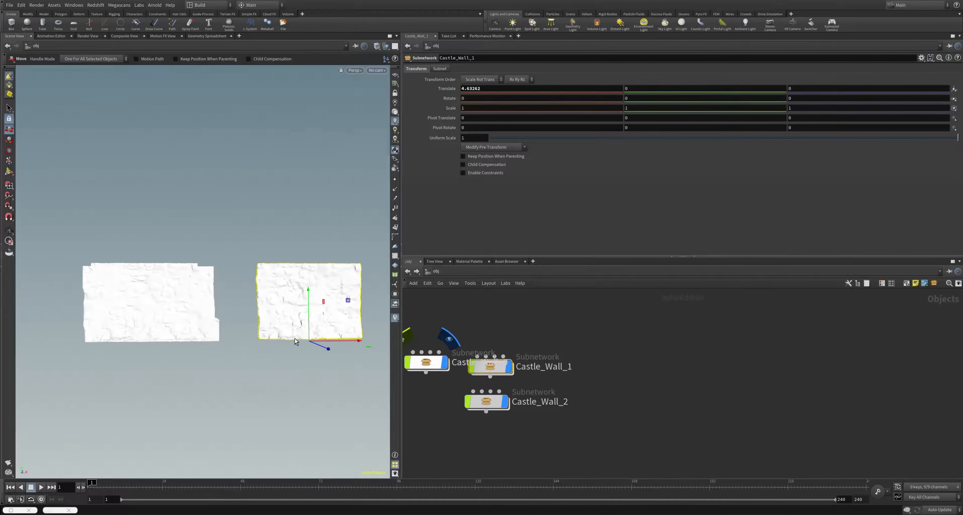
key("ctrl+z")
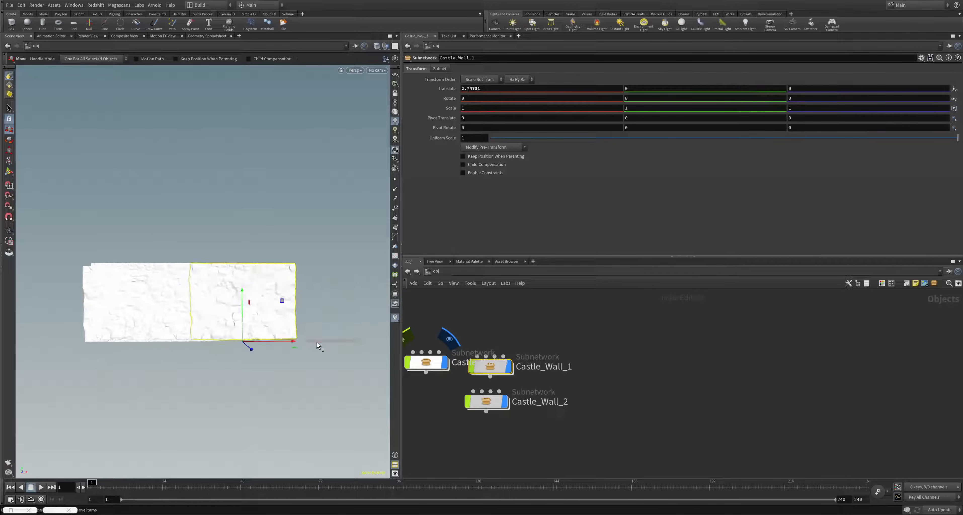
left_click(474, 402)
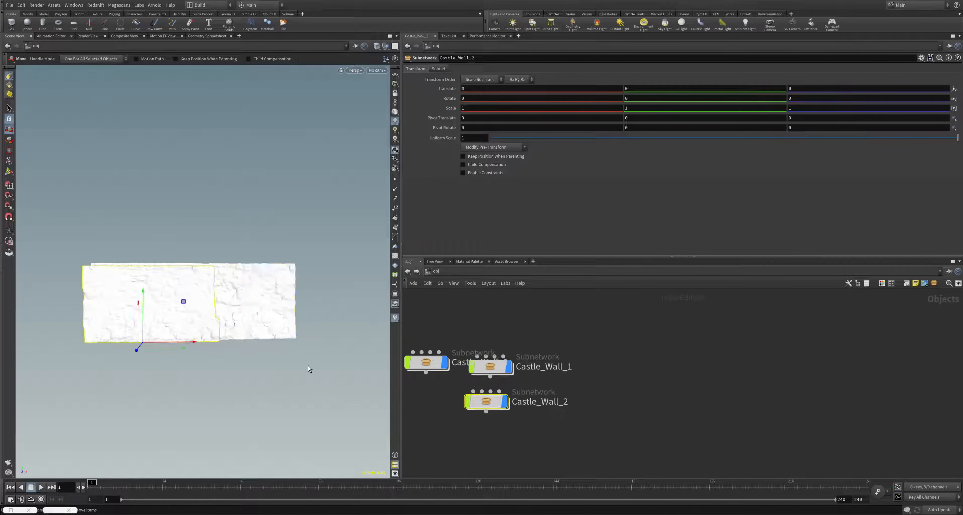
left_click_drag(175, 344, 267, 345)
left_click_drag(183, 344, 386, 350)
left_click_drag(256, 309, 323, 312, "alt")
left_click_drag(305, 361, 273, 330, "alt")
middle_click_drag(355, 271, 247, 267, "alt")
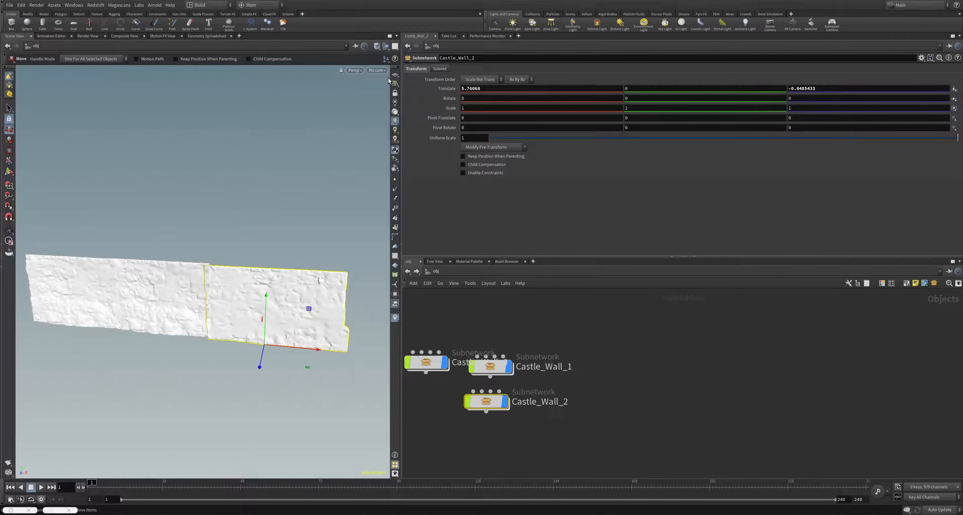
Create a new camera from the current view, lock it to the view and frame the wall row nearly head-on
left_click(373, 73)
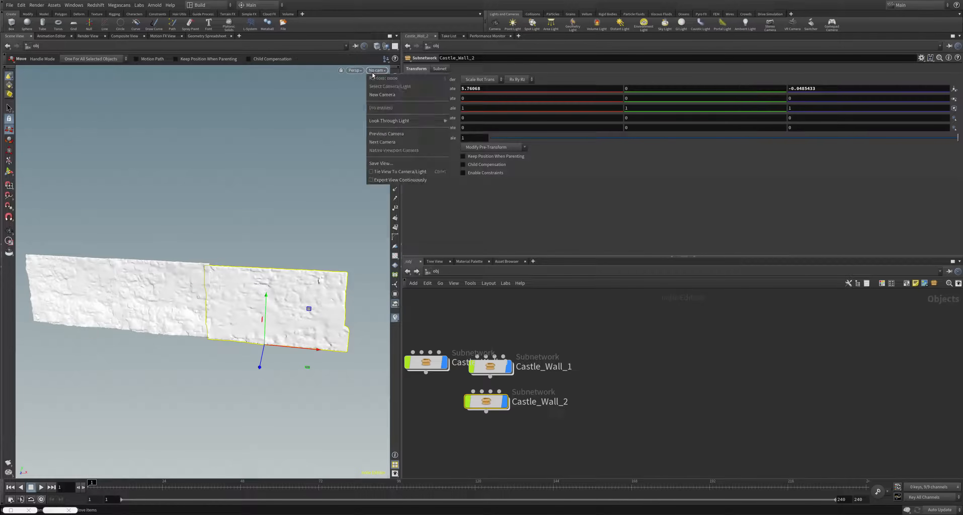
left_click(386, 96)
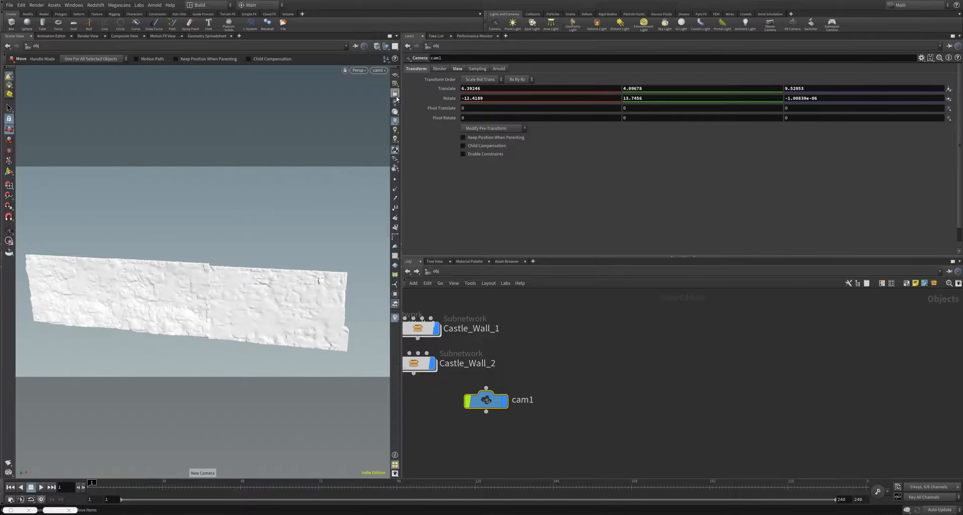
left_click(396, 97)
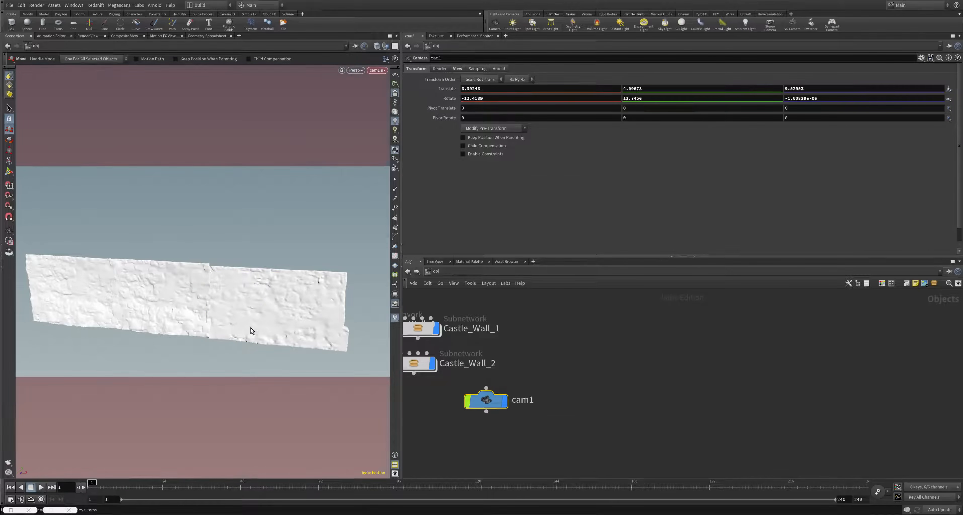
left_click_drag(226, 316, 237, 289, "alt")
middle_click_drag(237, 289, 269, 304)
left_click_drag(268, 304, 267, 307)
key("s")
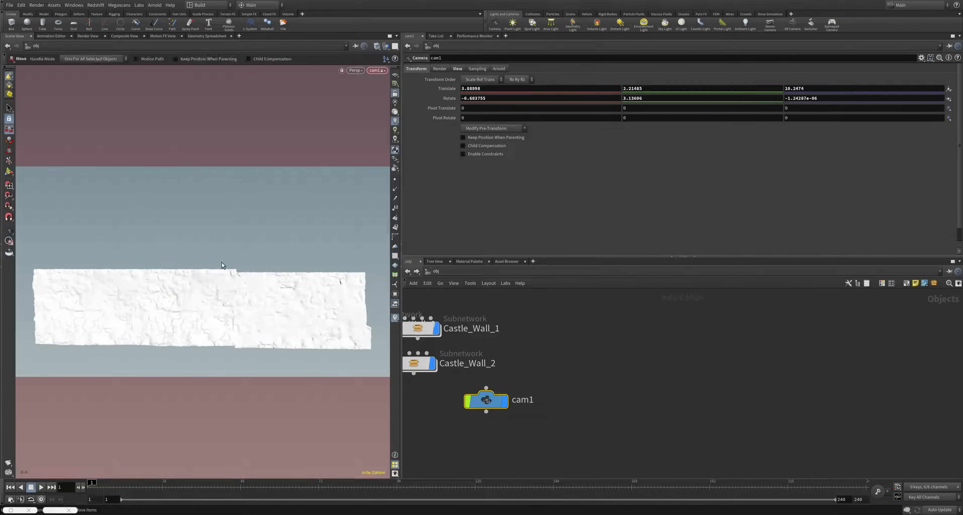
Rotate the Castle_Wall_2 geometry slightly around its vertical axis so it angles away from the other walls
left_click(286, 312)
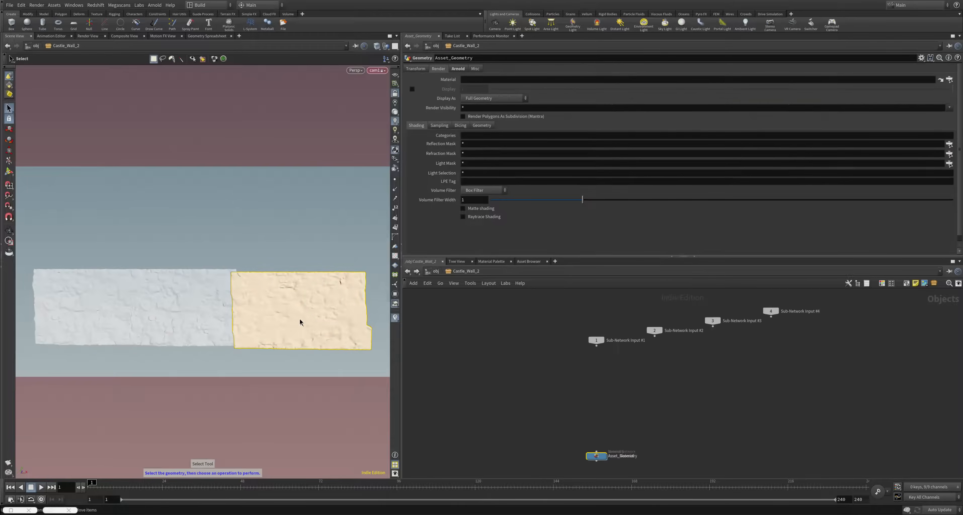
key("r")
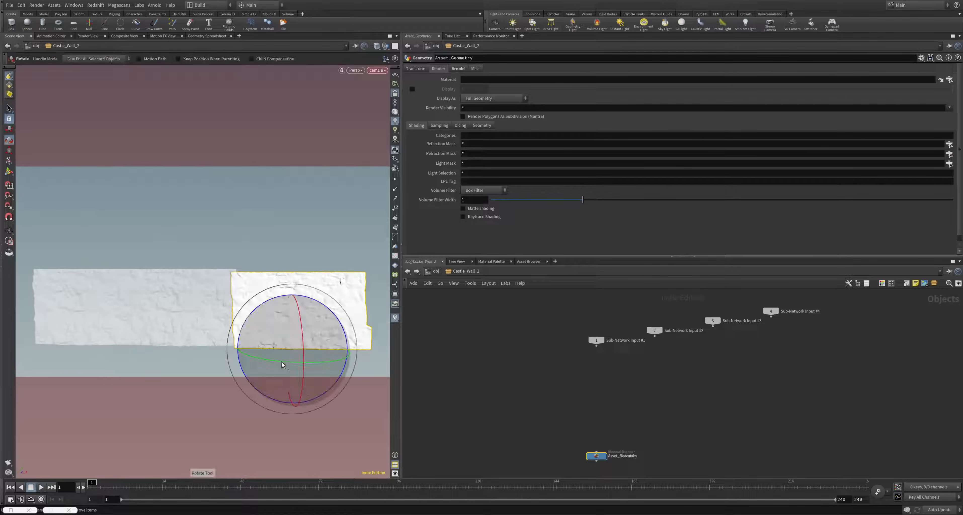
left_click_drag(282, 362, 298, 363)
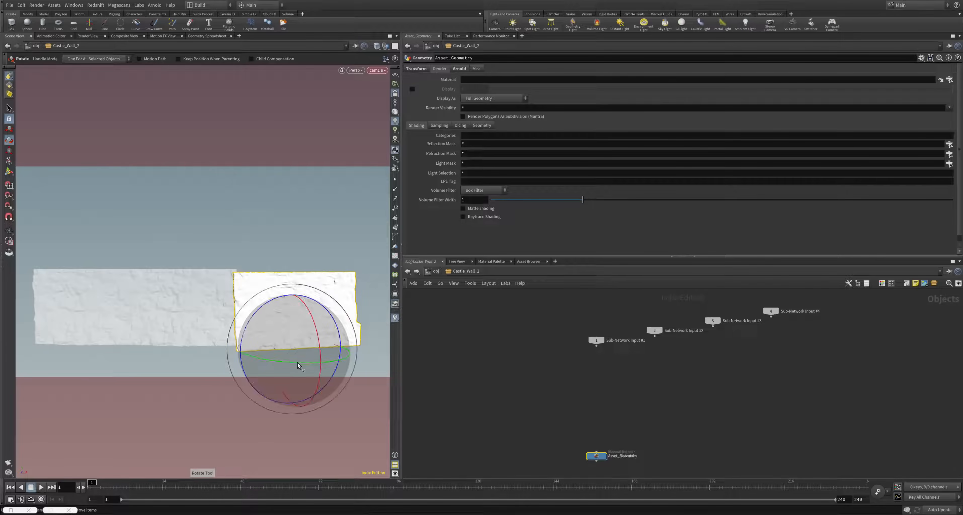
Move the rotated Castle_Wall_2 geometry along its X and Z axes so its edge meets the neighbouring wall
key("w")
key("w")
key("t")
left_click_drag(312, 358, 299, 348)
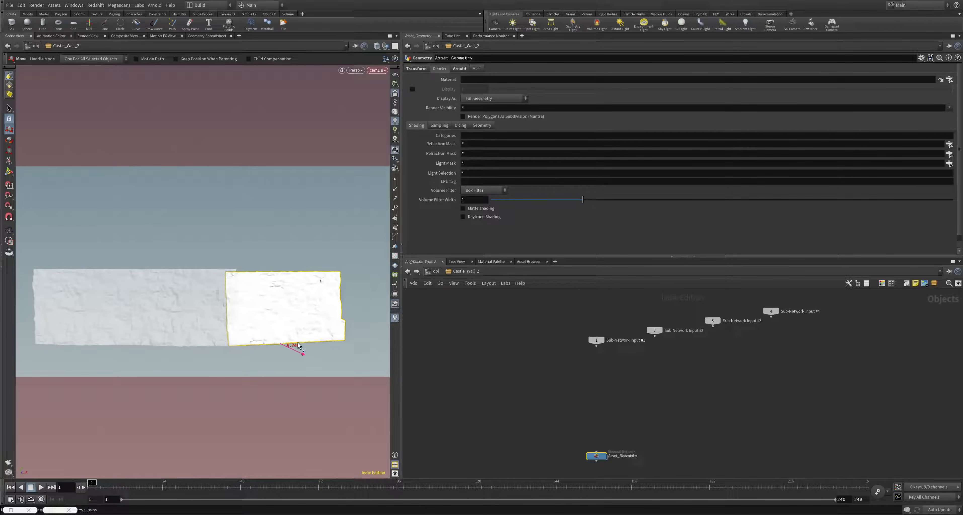
key("Escape")
left_click_drag(282, 287, 263, 320)
key("t")
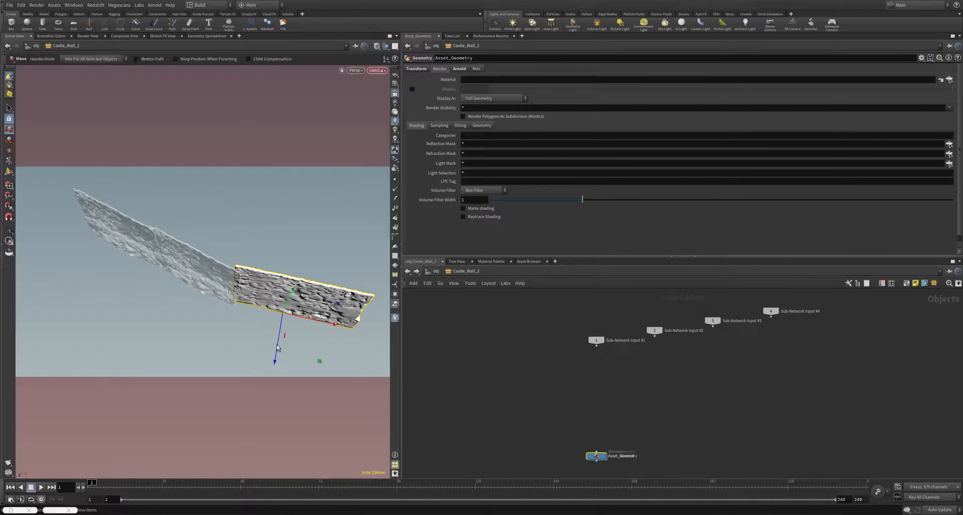
left_click_drag(277, 352, 277, 361)
Browse the castle assets in Quixel Bridge and export the downloaded thick, rectangular Castle Wall block to Houdini
mouse_move(493, 514)
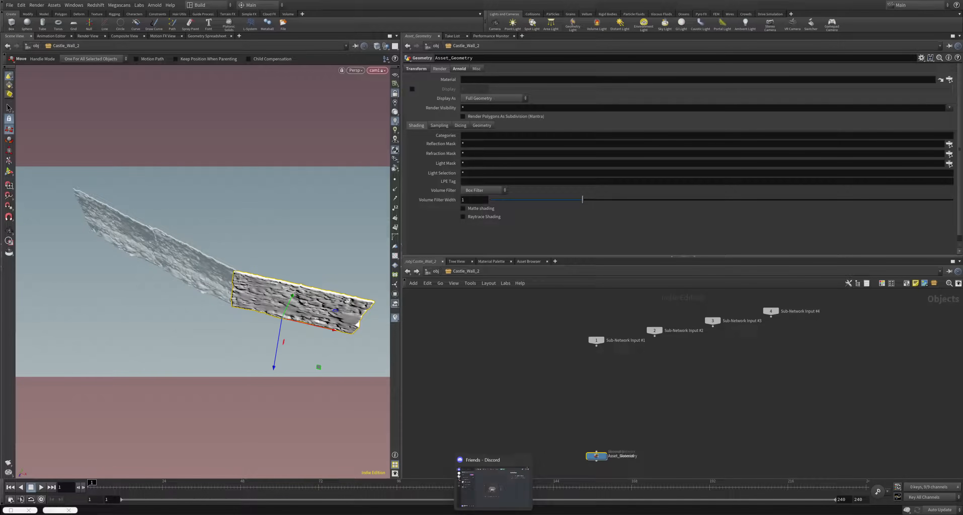
mouse_move(526, 514)
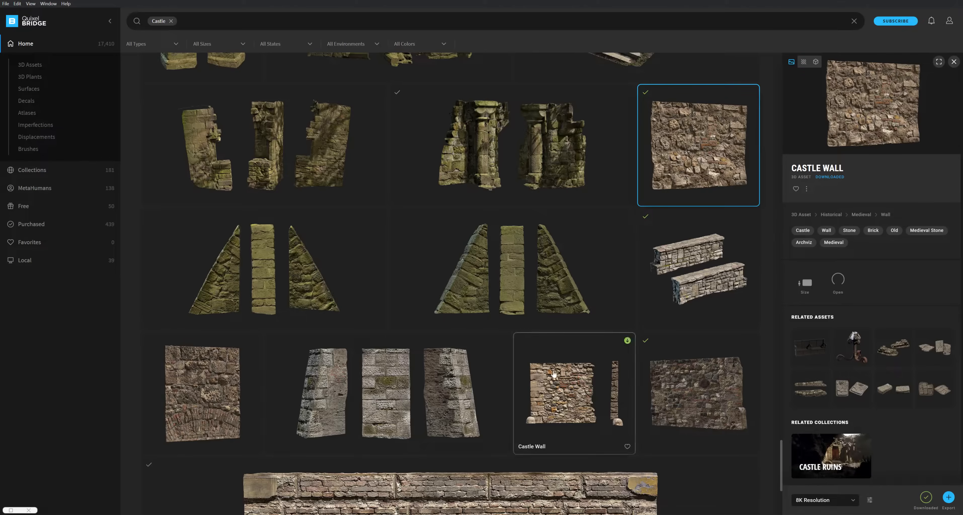
scroll(540, 420, "down", 3)
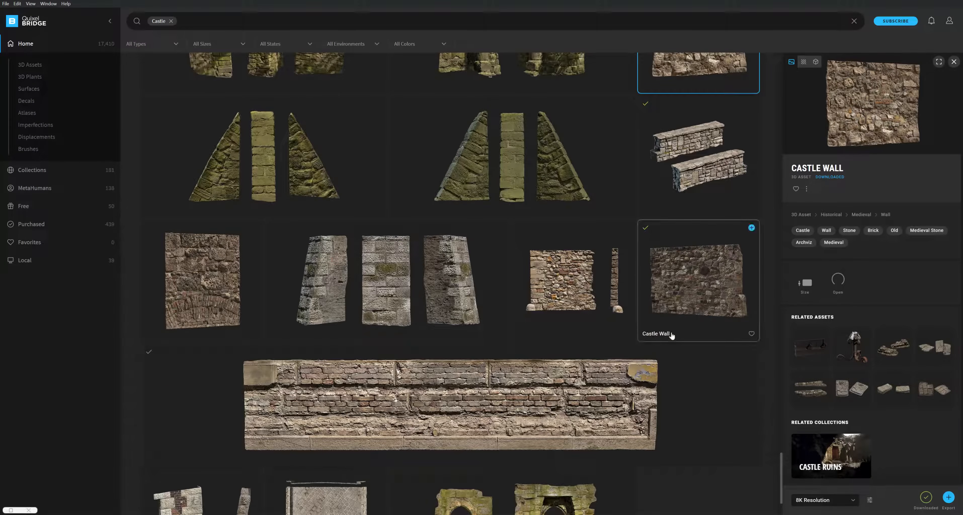
scroll(668, 342, "down", 3)
scroll(640, 351, "up", 2)
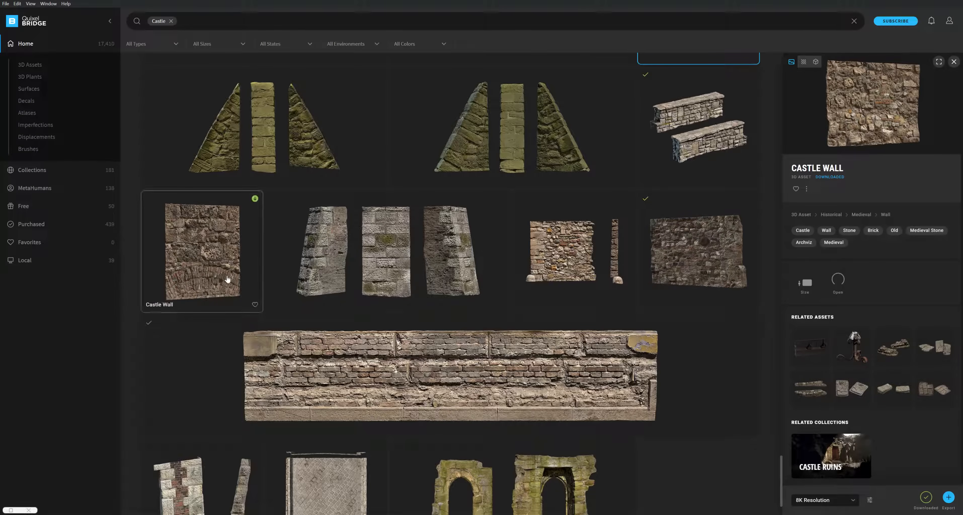
scroll(338, 324, "up", 6)
scroll(340, 324, "up", 15)
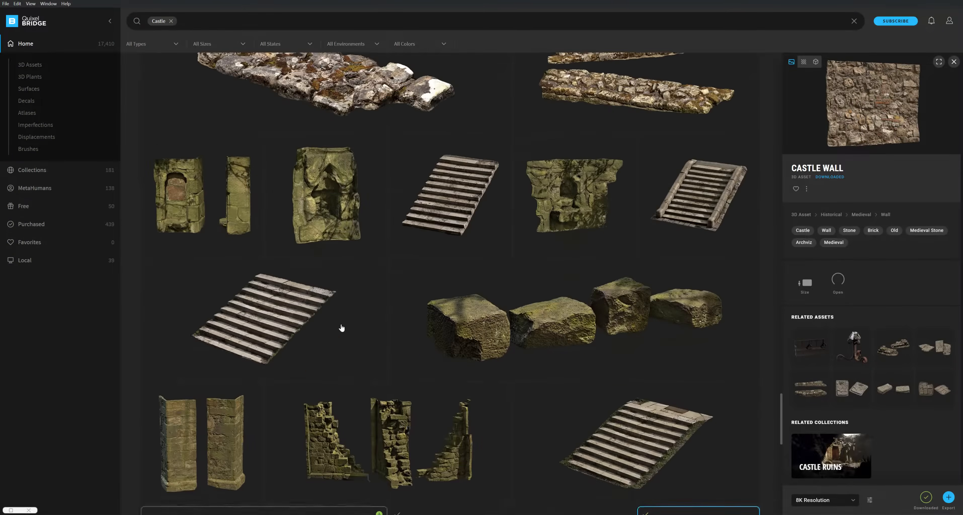
scroll(571, 371, "up", 15)
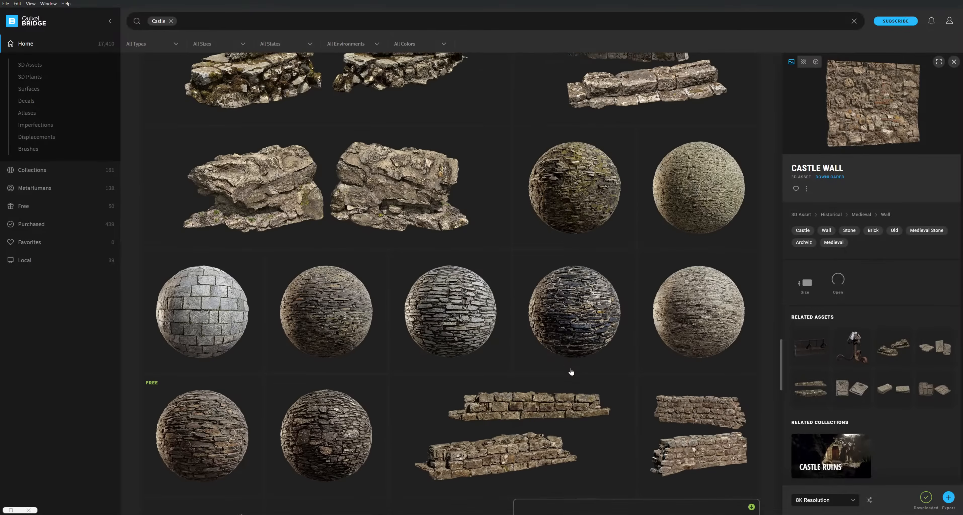
scroll(571, 371, "up", 8)
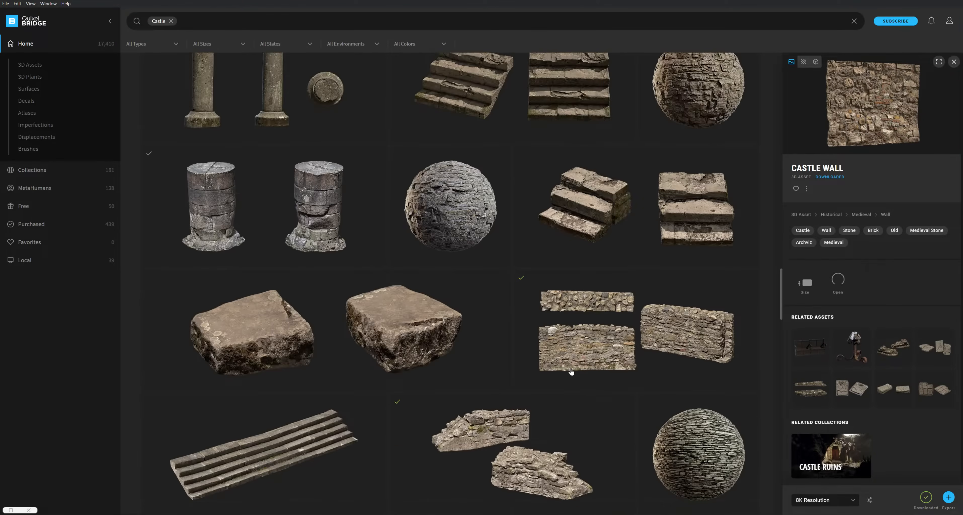
left_click(685, 344)
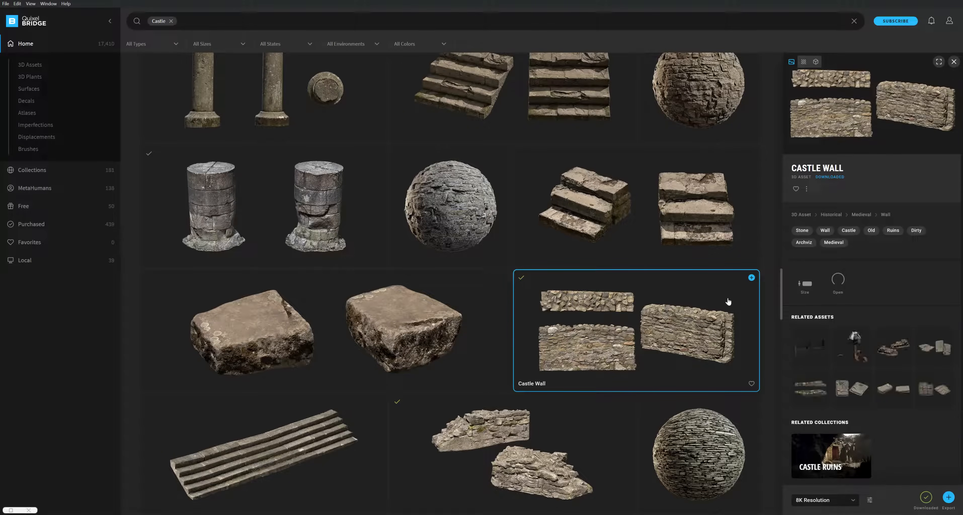
left_click(751, 279)
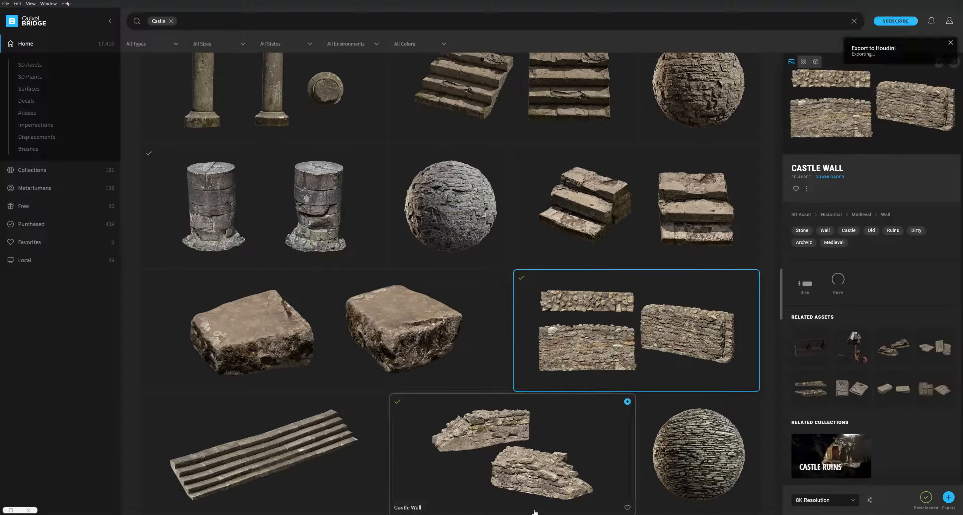
Return to Houdini, inspect the imported wall and go back to the object level with Castle_Wall_3 selected
left_click(480, 488)
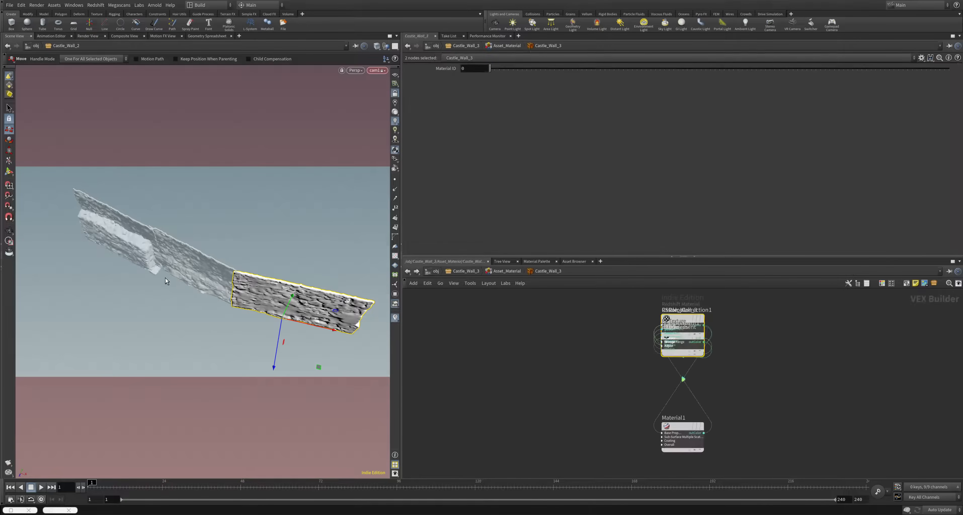
left_click_drag(176, 323, 204, 267, "alt")
middle_click_drag(204, 266, 271, 247, "alt")
left_click_drag(126, 279, 157, 271, "alt")
left_click(466, 274)
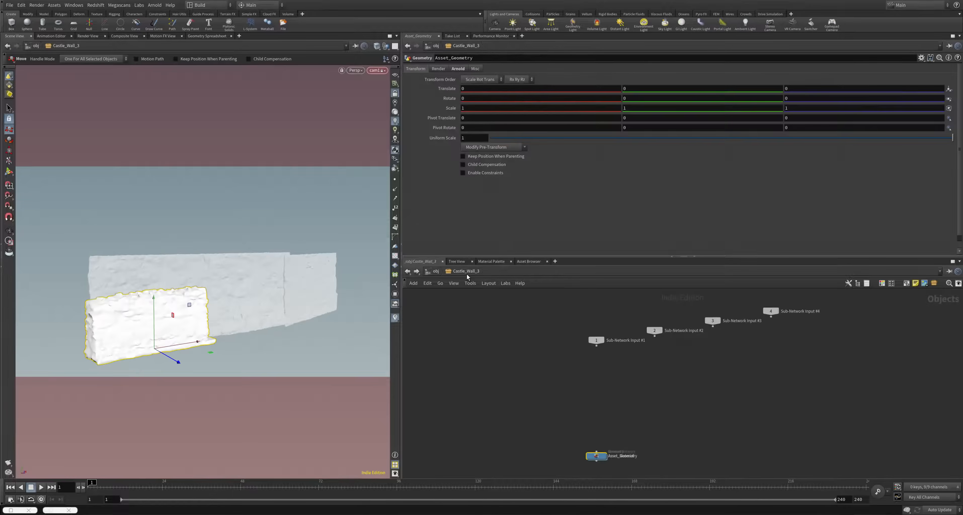
left_click(406, 271)
left_click(407, 272)
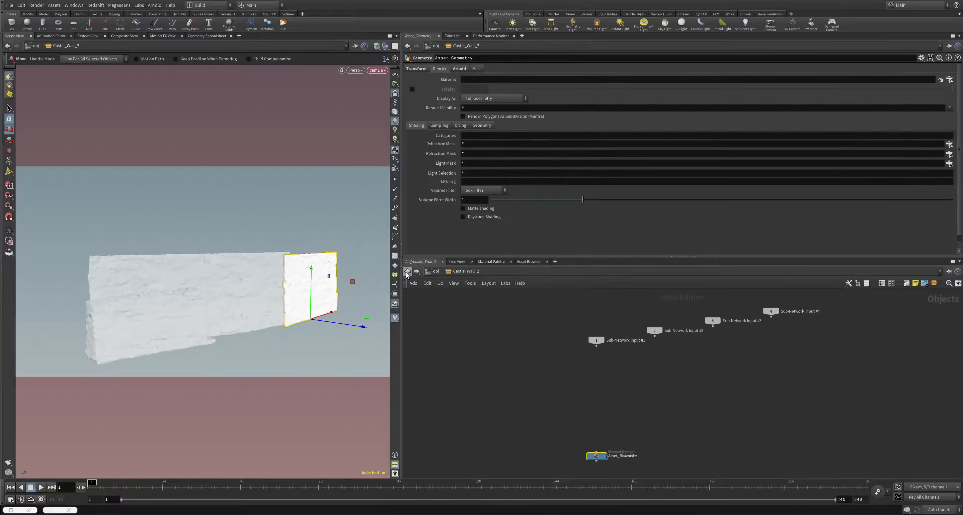
left_click(406, 272)
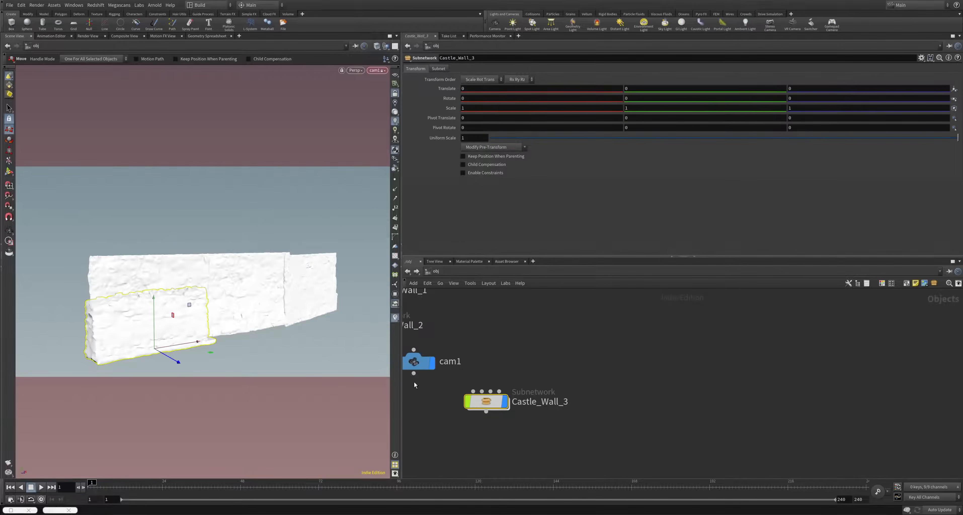
Move Castle_Wall_3 about -2.7 units along X, past the free end of the original wall
left_click_drag(153, 286, 201, 308, "alt")
right_click_drag(253, 252, 249, 304, "alt")
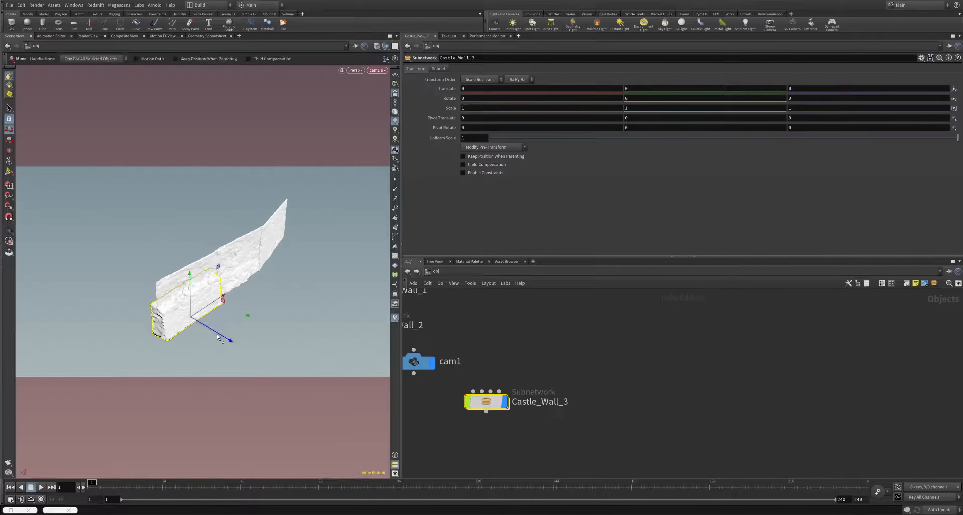
left_click_drag(214, 305, 131, 344)
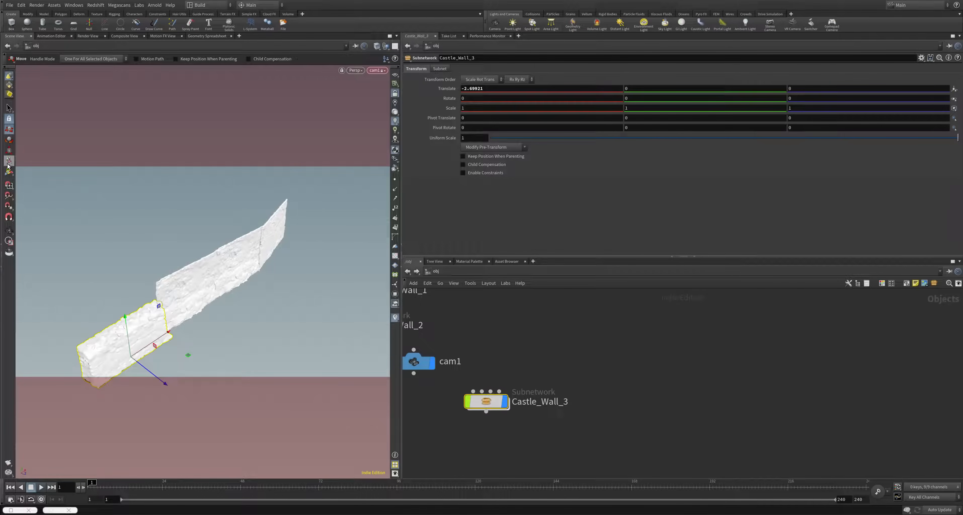
Rotate Castle_Wall_3 about -43.9 degrees around Y and reposition it to about X -2.44, Z -1.10
left_click(9, 140)
left_click_drag(152, 401, 128, 375)
left_click(9, 129)
left_click_drag(183, 338, 163, 336)
key("Escape")
left_click_drag(316, 325, 251, 294)
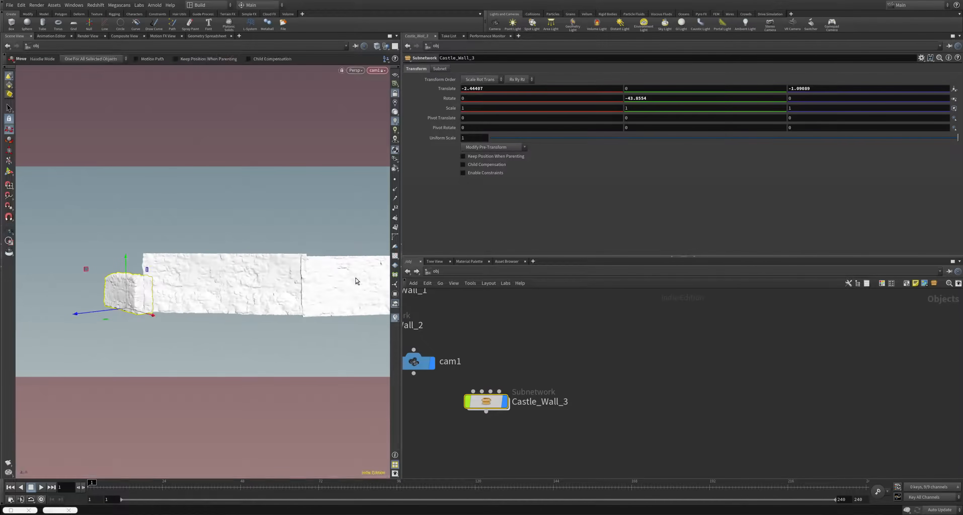
Stretch Castle_Wall_3 to a Y scale of about 1.67 so it matches the neighbouring wall's height, and reposition its node below cam1
left_click_drag(335, 230, 195, 299)
right_click_drag(196, 318, 202, 290)
middle_click_drag(202, 290, 211, 295)
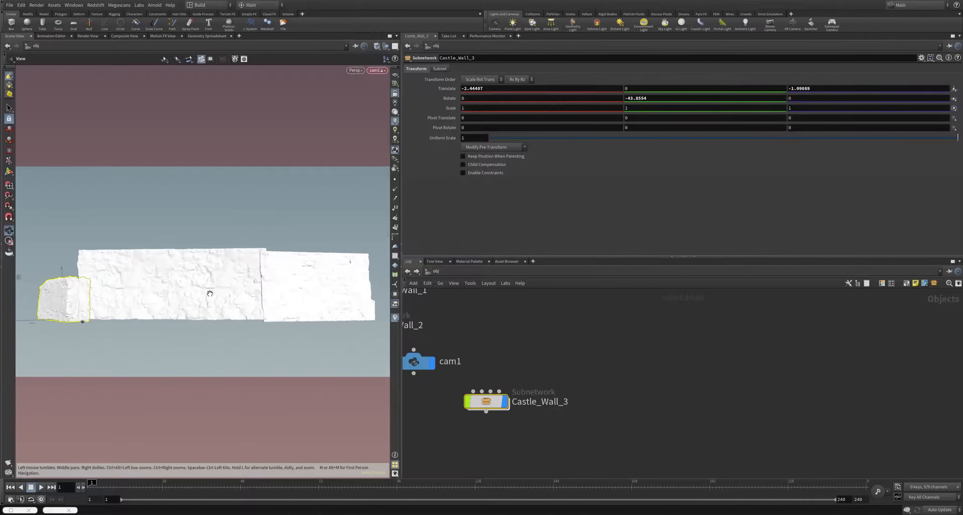
left_click_drag(201, 355, 200, 348)
key("t")
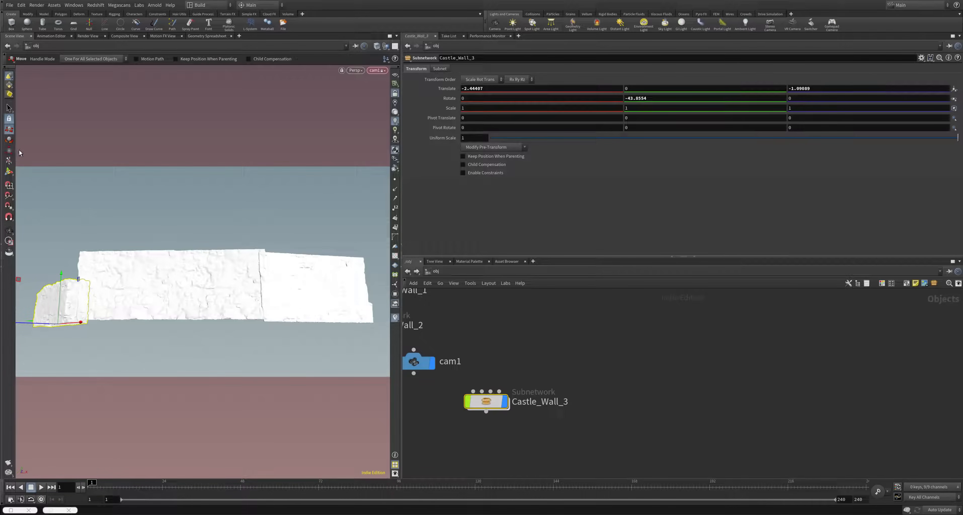
key("e")
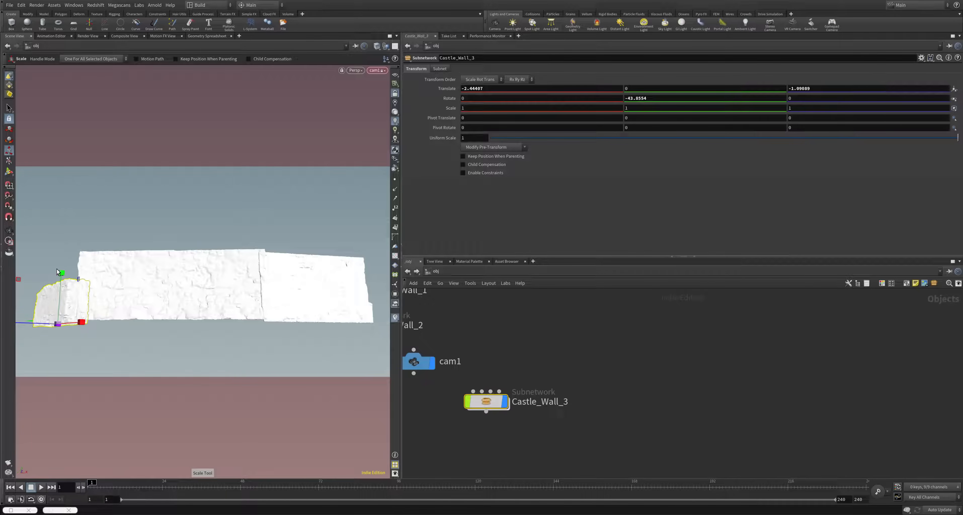
left_click_drag(61, 274, 67, 247)
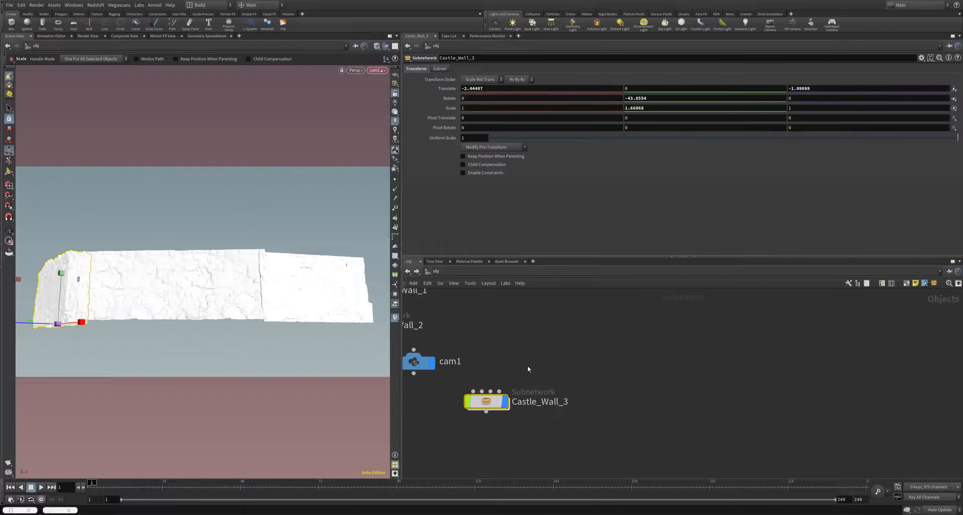
mouse_move(497, 411)
left_click_drag(497, 411, 470, 418)
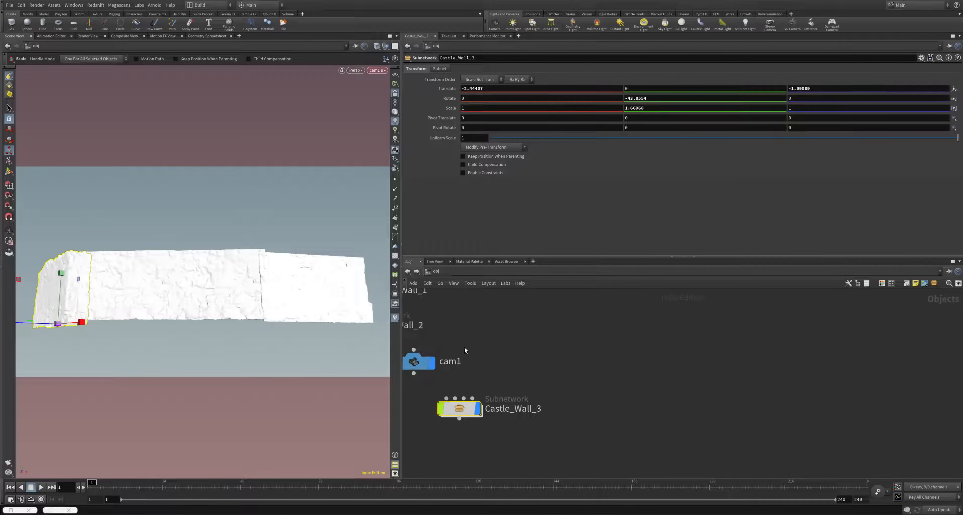
Raise the Castle_Wall_2 geometry slightly along Y and return to the object level
left_click(9, 108)
left_click(284, 289)
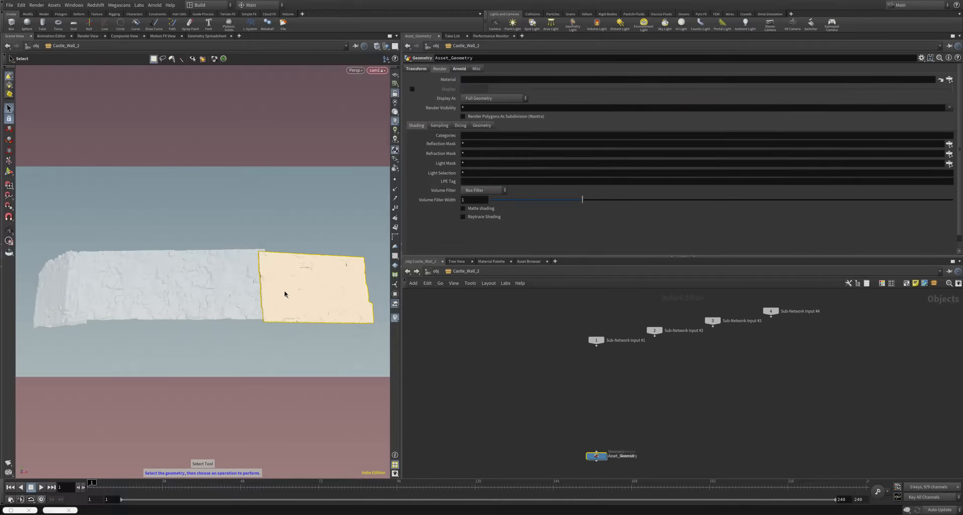
left_click(9, 129)
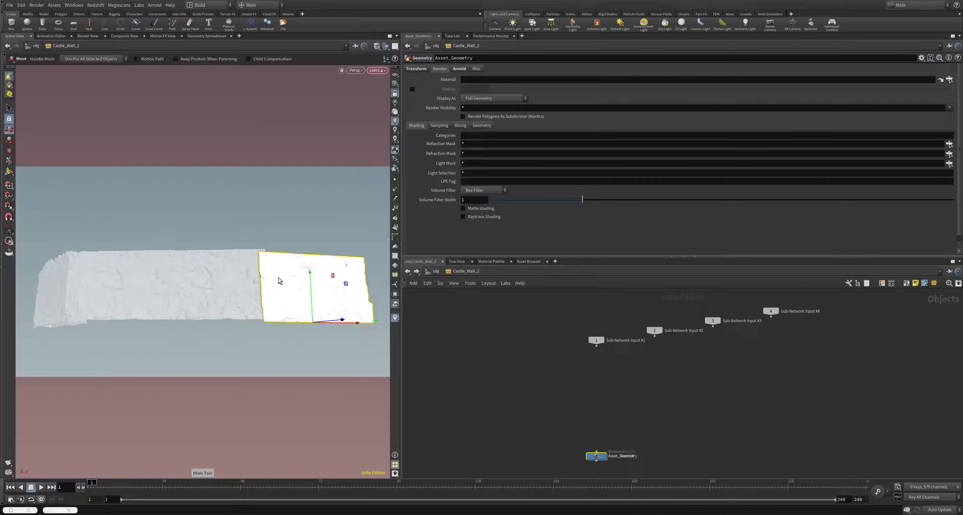
left_click_drag(310, 284, 310, 280)
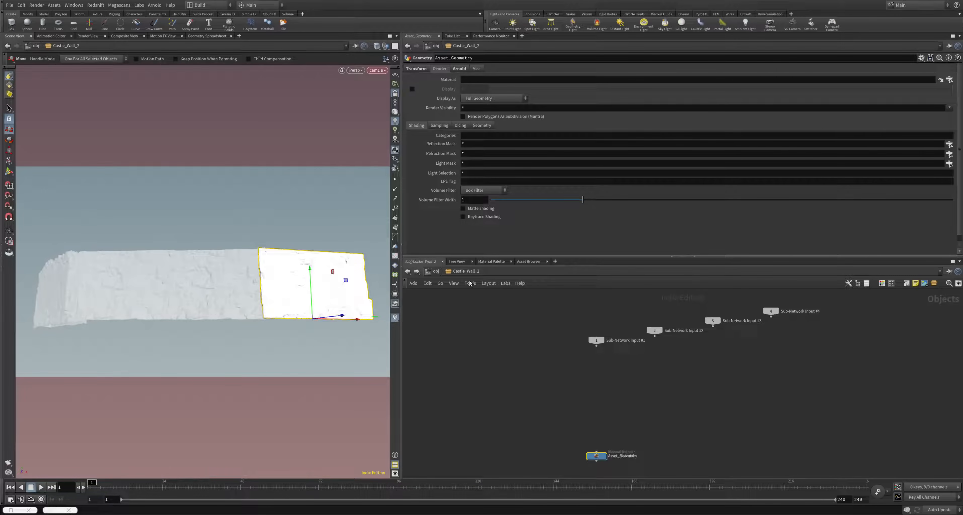
left_click(435, 272)
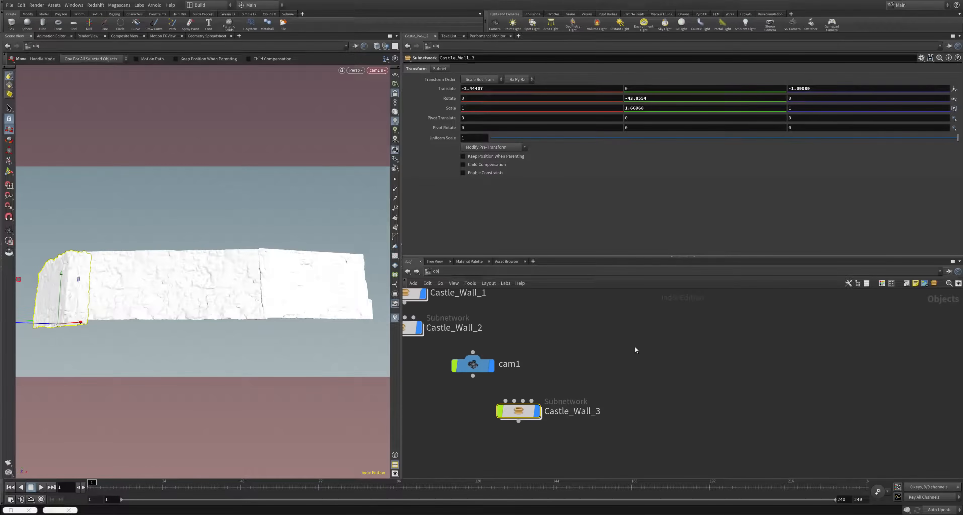
Add a Grid geometry object to the object network beside cam1
key("Tab")
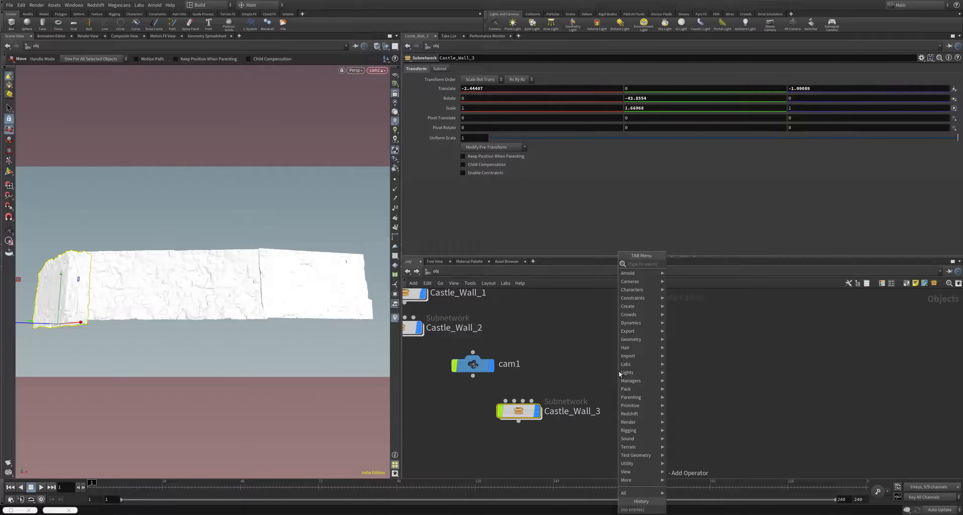
type("grid")
left_click(680, 265)
left_click(609, 353)
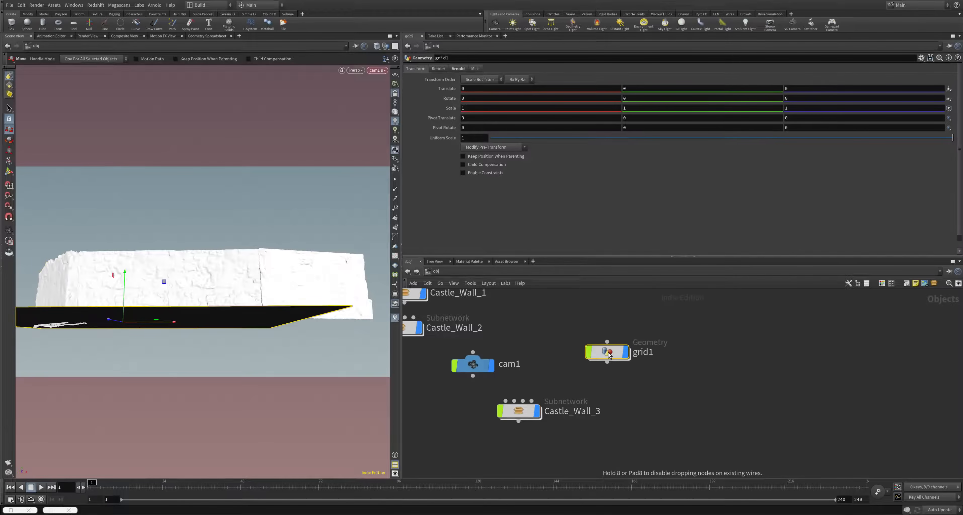
Try rotating the grid object 90 degrees around Y
left_click(655, 98)
type("90")
key("Return")
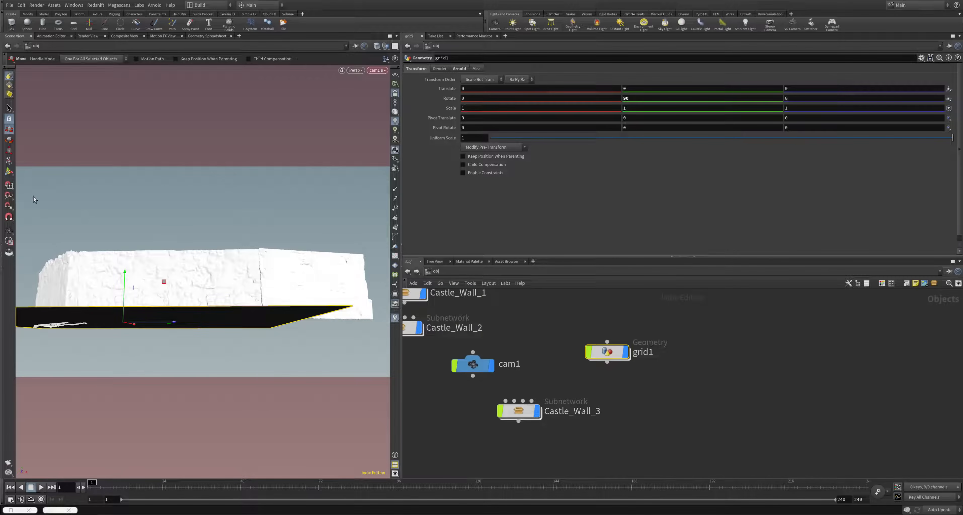
Stand the grid object upright behind the walls with a rotation of -90, 0, -90
left_click(8, 140)
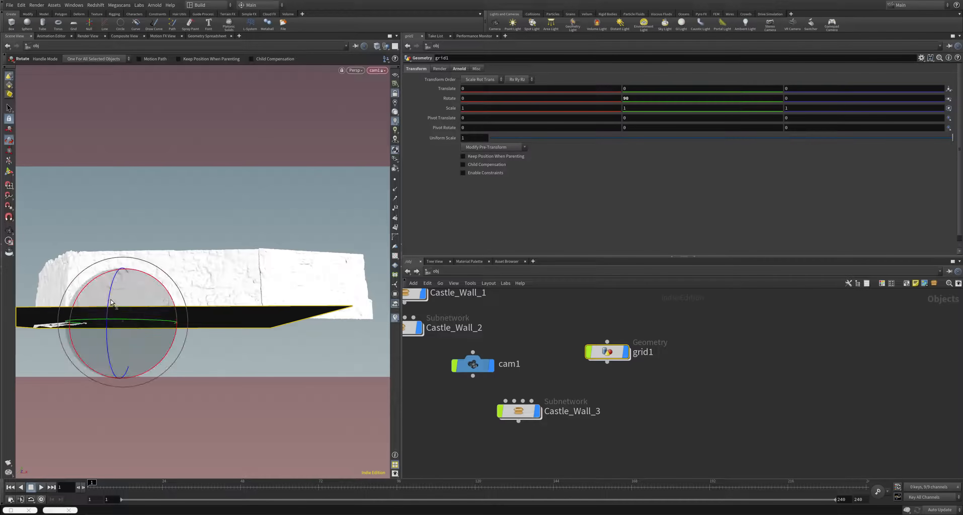
left_click_drag(108, 306, 114, 284)
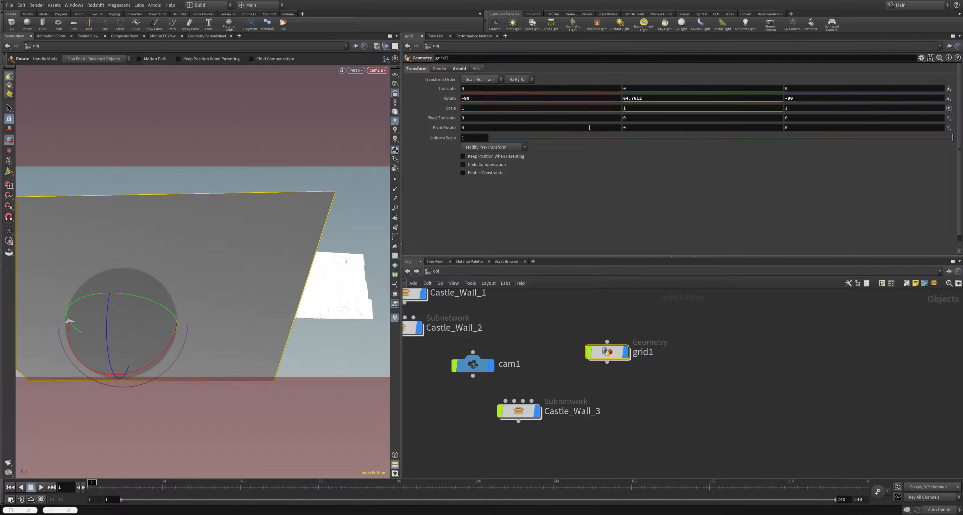
left_click(642, 99)
type("90")
key("Return")
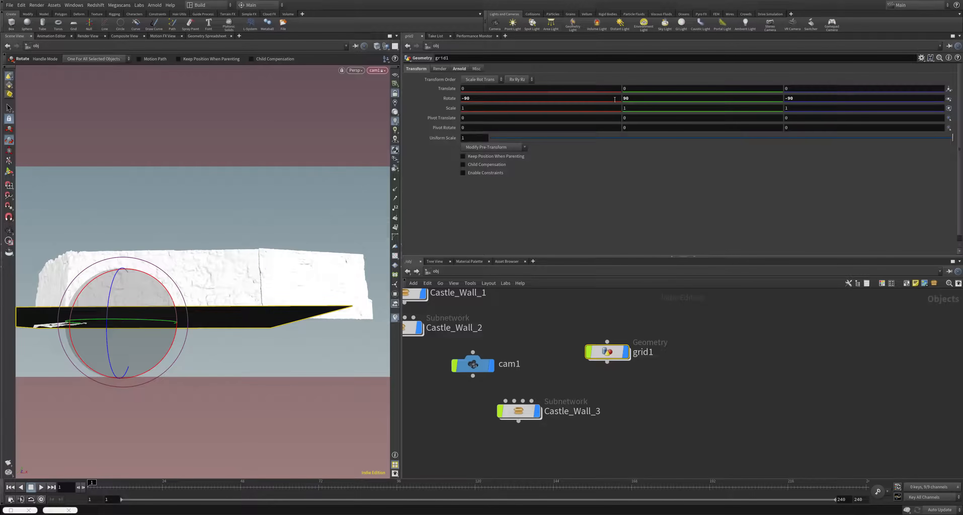
left_click(619, 100)
left_click(624, 98)
type("-")
key("Return")
left_click(684, 99)
type("0")
key("Return")
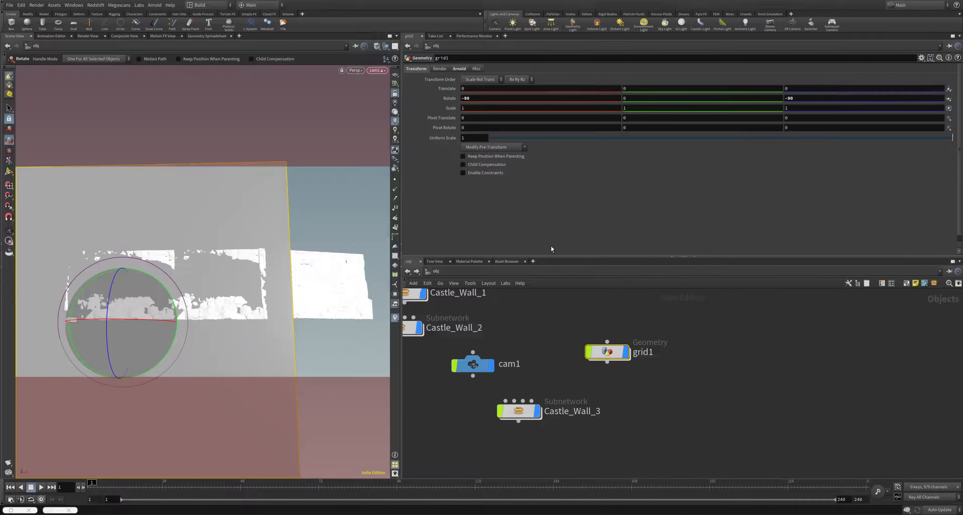
Open grid1's geometry network and reduce the grid's first size to about 2.11, with its center X at about -1.15
left_click_drag(165, 304, 119, 316, "alt")
key("r")
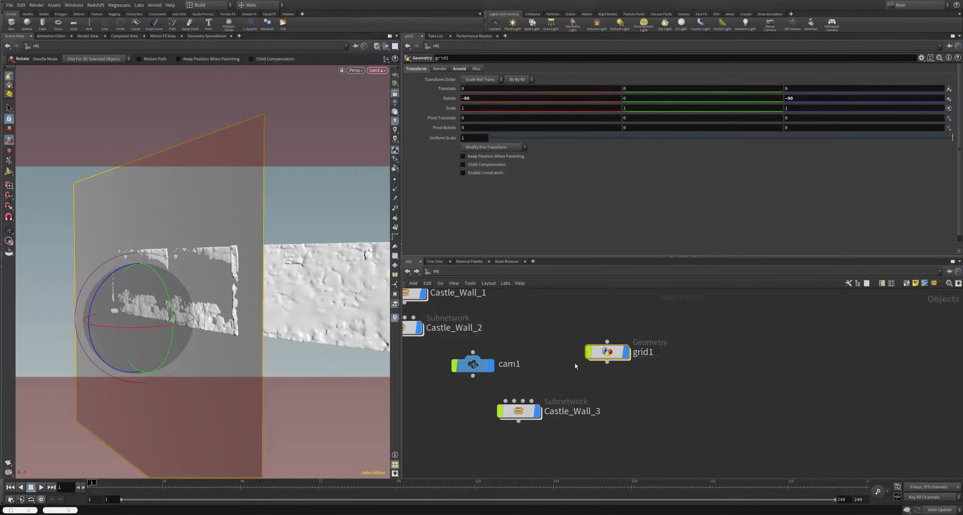
double_click(607, 352)
left_click_drag(687, 387, 534, 337)
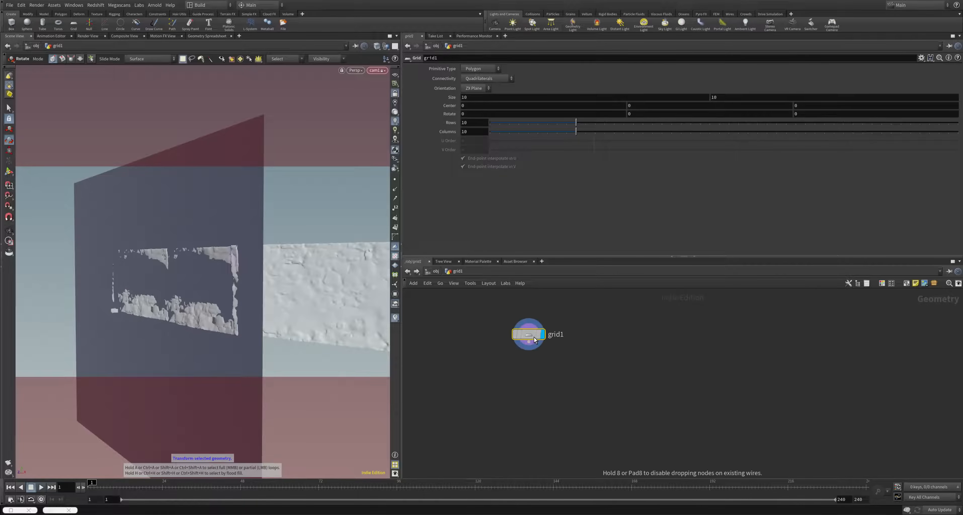
left_click(9, 172)
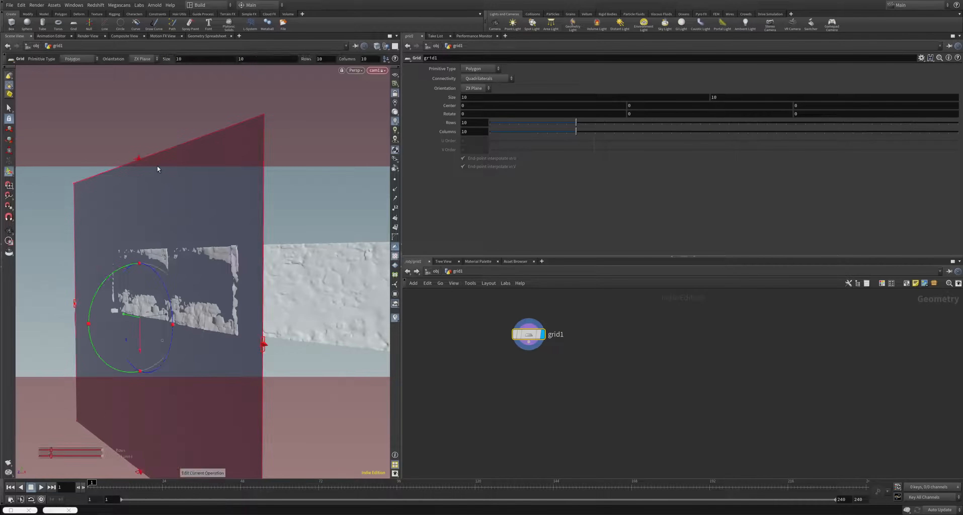
left_click_drag(139, 158, 183, 269)
middle_click_drag(184, 268, 235, 223, "alt")
right_click_drag(236, 223, 253, 266, "alt")
left_click_drag(202, 374, 227, 268)
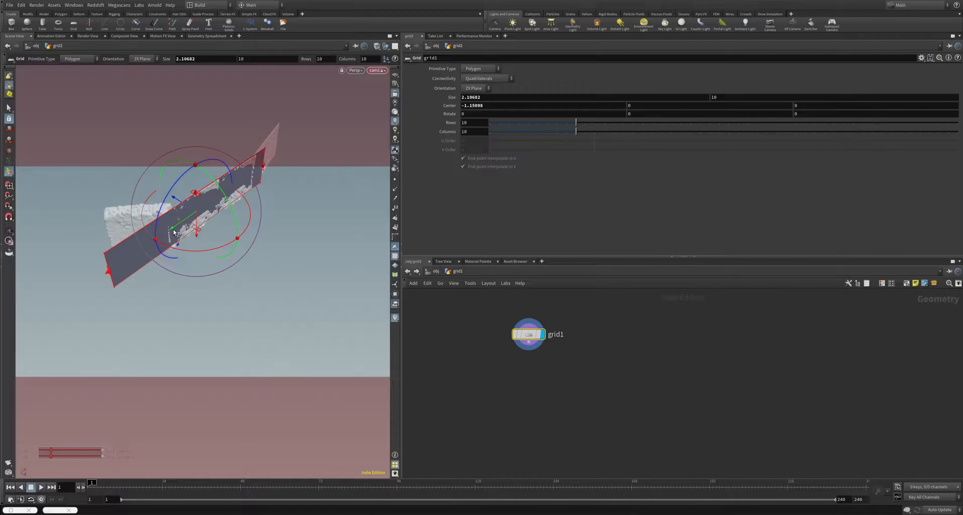
Shift the grid along the walls to a center of about Y -0.07, Z 1.70
left_click_drag(174, 230, 213, 190)
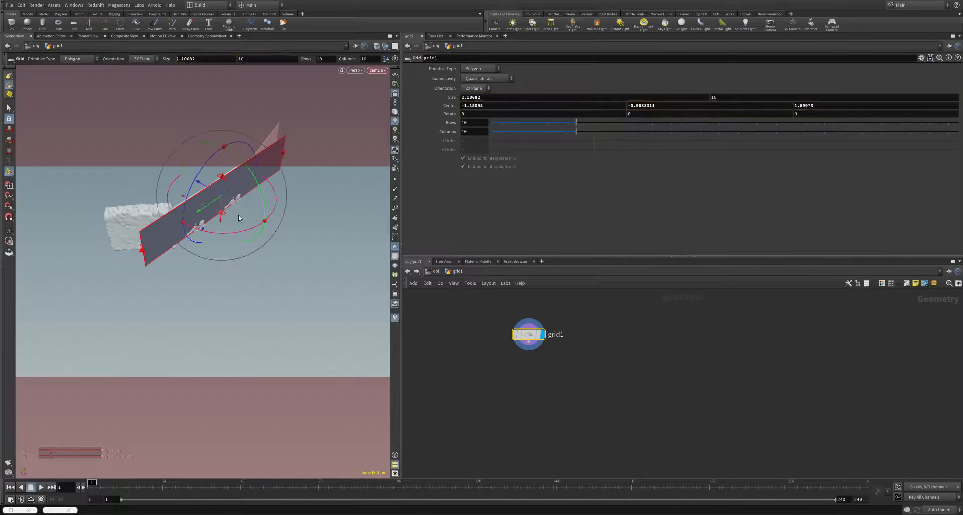
key("Escape")
left_click_drag(320, 269, 334, 239)
key("Return")
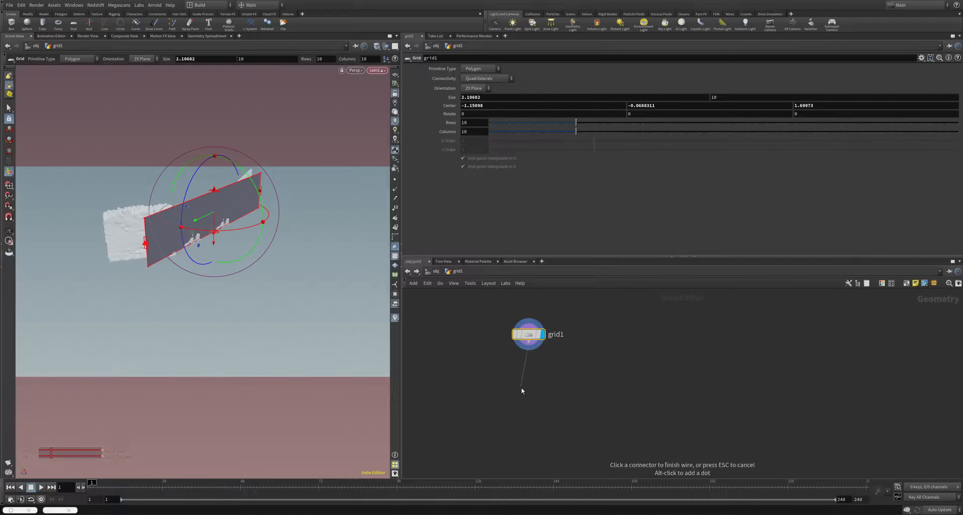
Append an Edit node to the output of grid1
key("Tab")
type("ed")
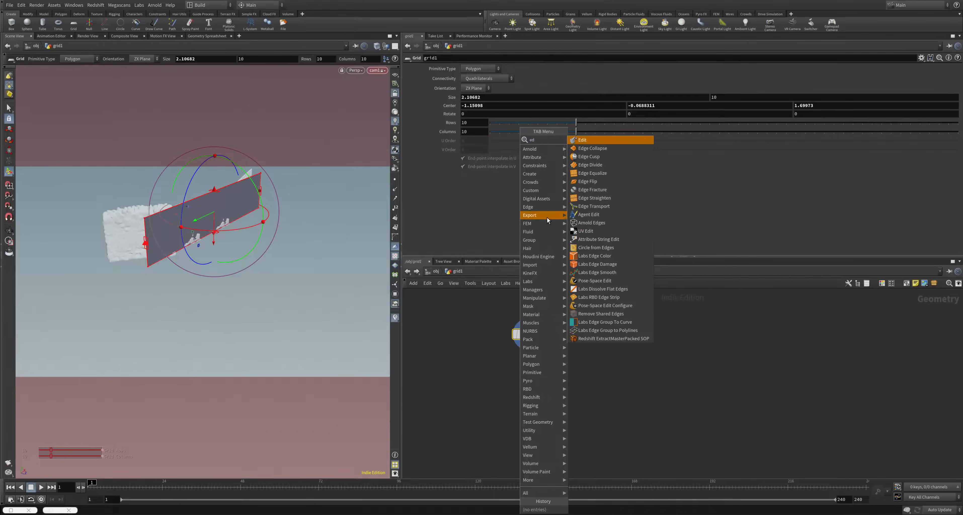
key("Return")
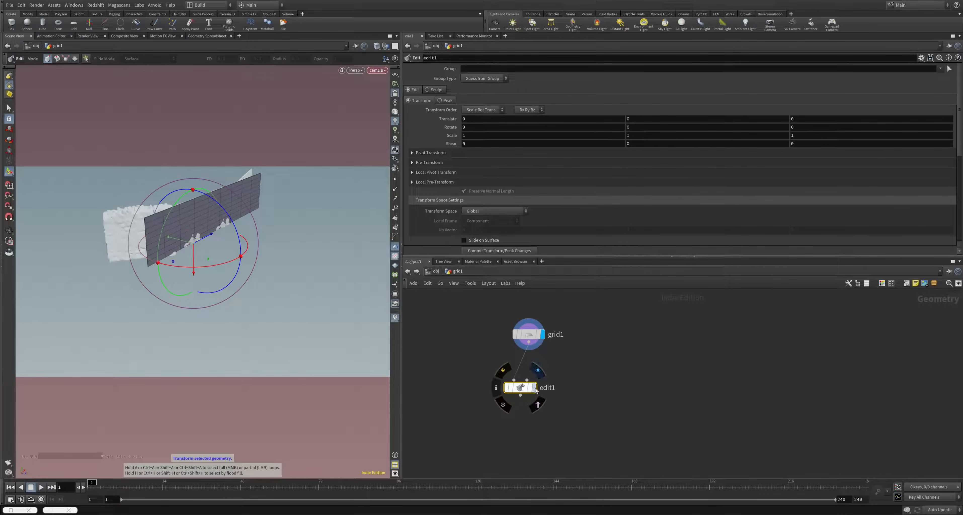
Display the Edit node's result and switch the viewport to the top view of the walls
right_click(354, 76)
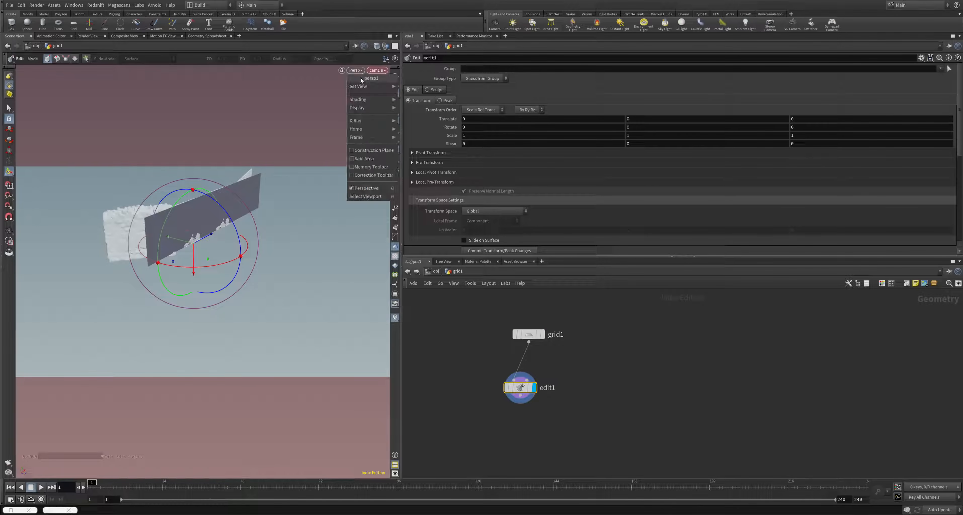
mouse_move(362, 86)
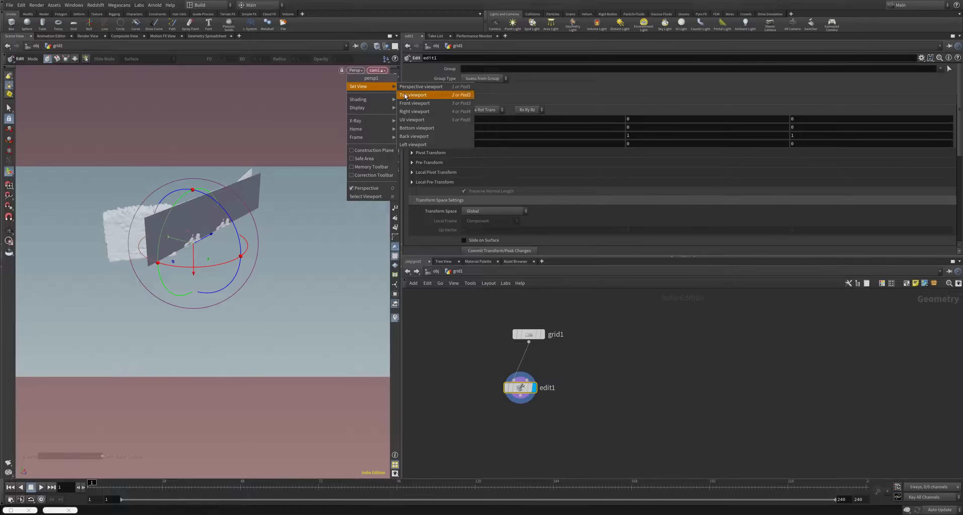
left_click(415, 95)
scroll(247, 256, "up", 5)
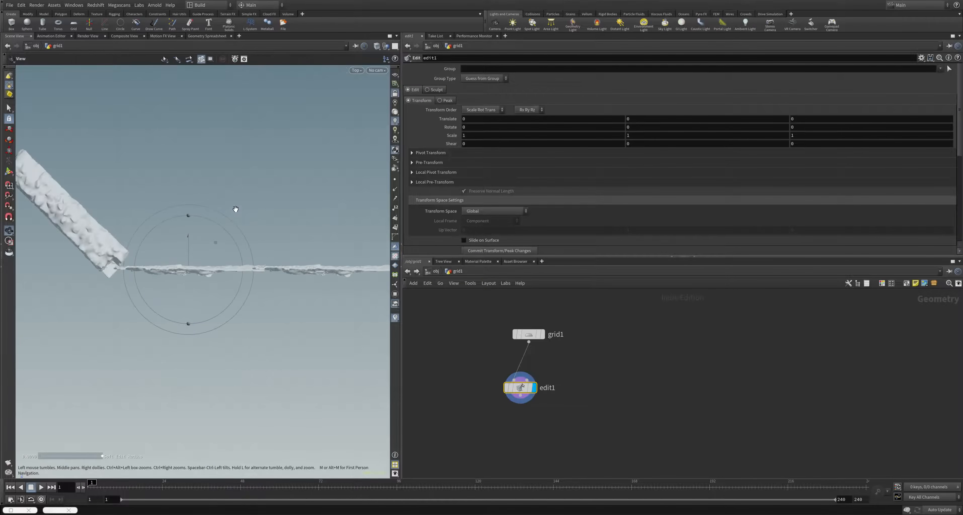
Hide the other objects to isolate the grid and activate point selection
left_click(385, 49)
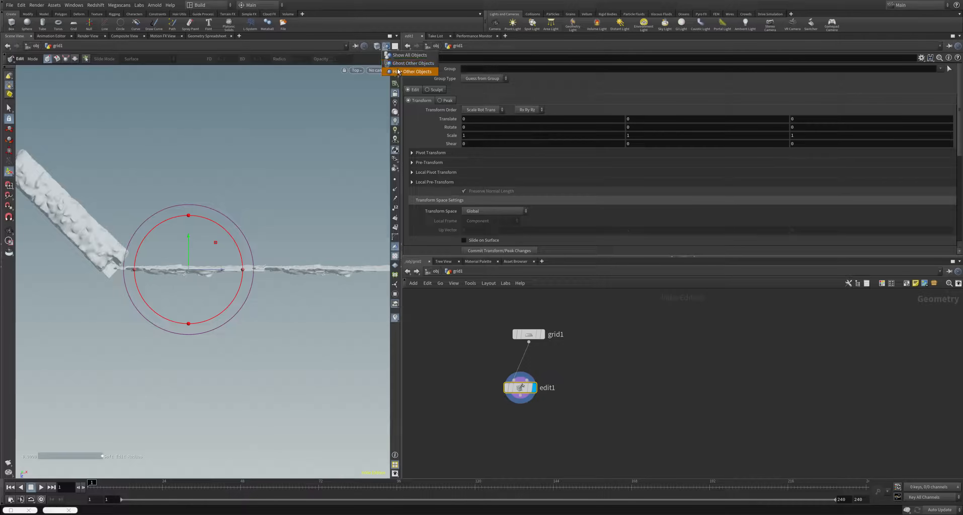
left_click(396, 71)
left_click(9, 108)
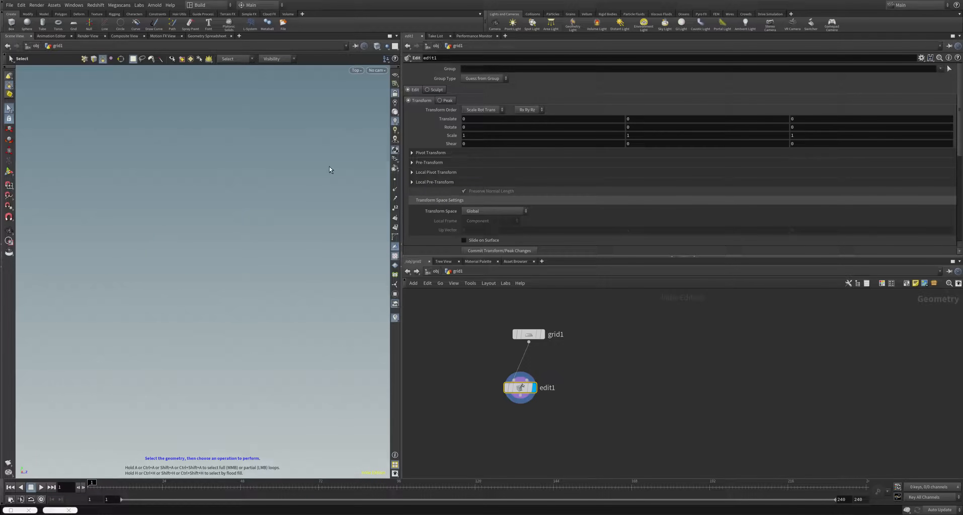
key("Escape")
key("s")
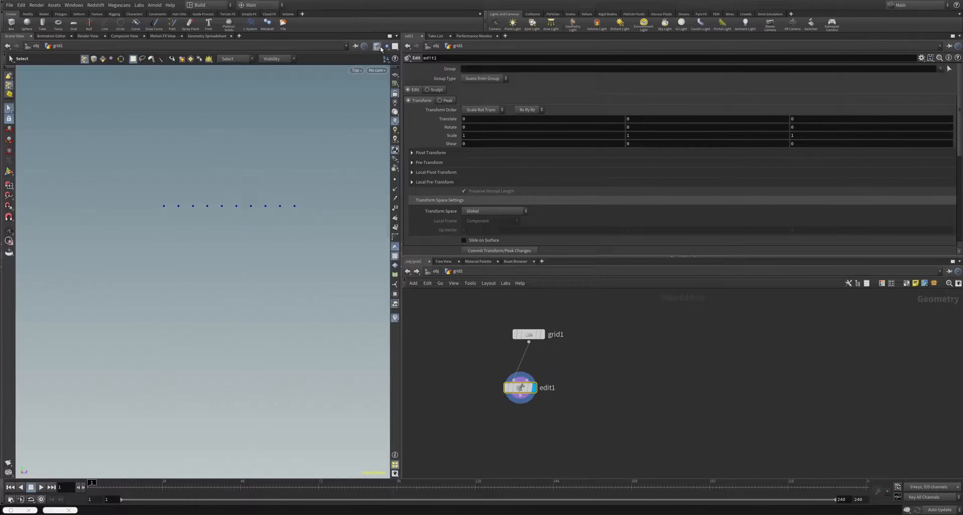
Set the viewport to show all objects together with the grid
left_click(379, 46)
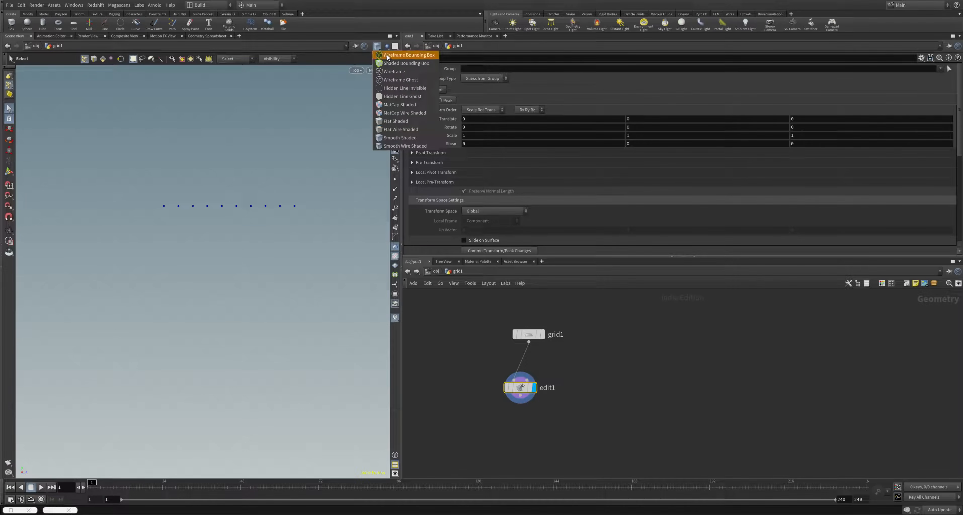
left_click(387, 47)
left_click(387, 47)
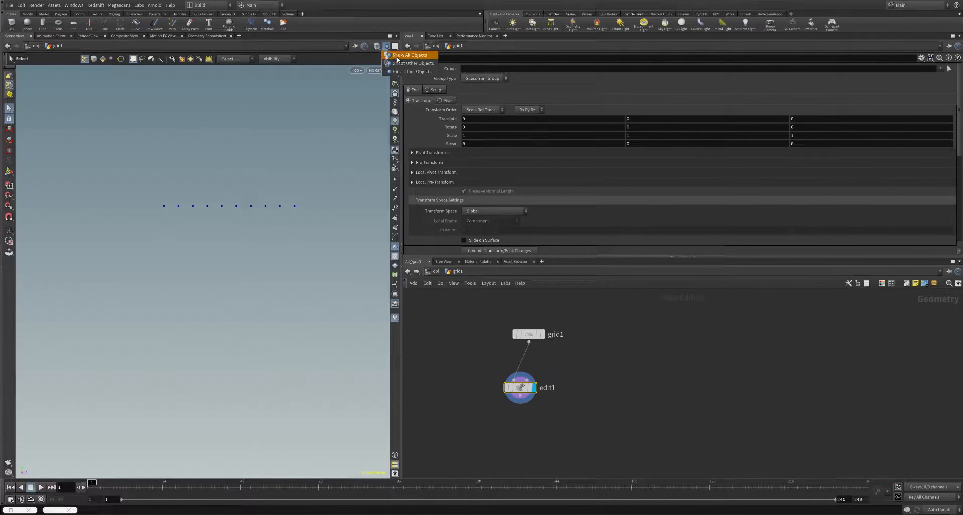
left_click(409, 55)
Select the grid's points 0-19 beside the thick angled wall and rotate them about 36 degrees on X
key("Escape")
scroll(211, 228, "up", 3)
middle_click_drag(190, 157, 230, 176)
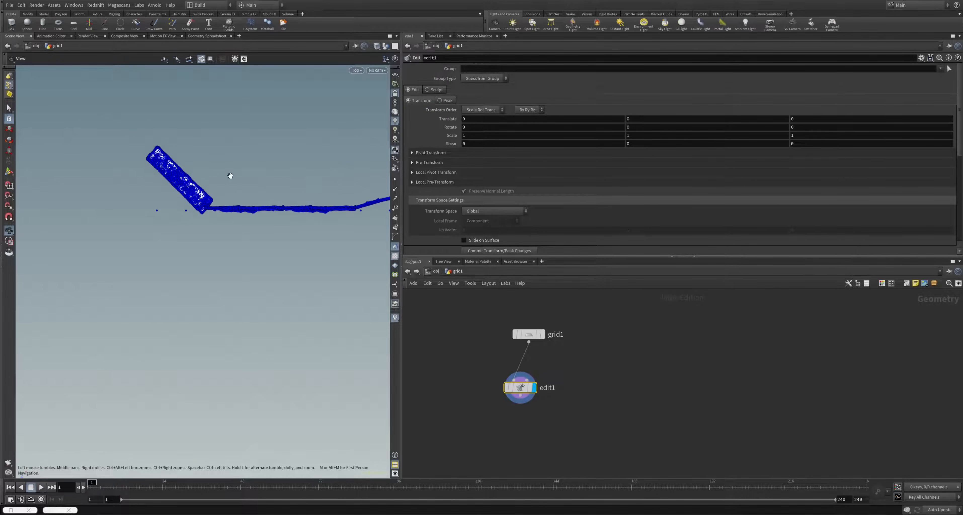
key("s")
left_click_drag(194, 206, 184, 223)
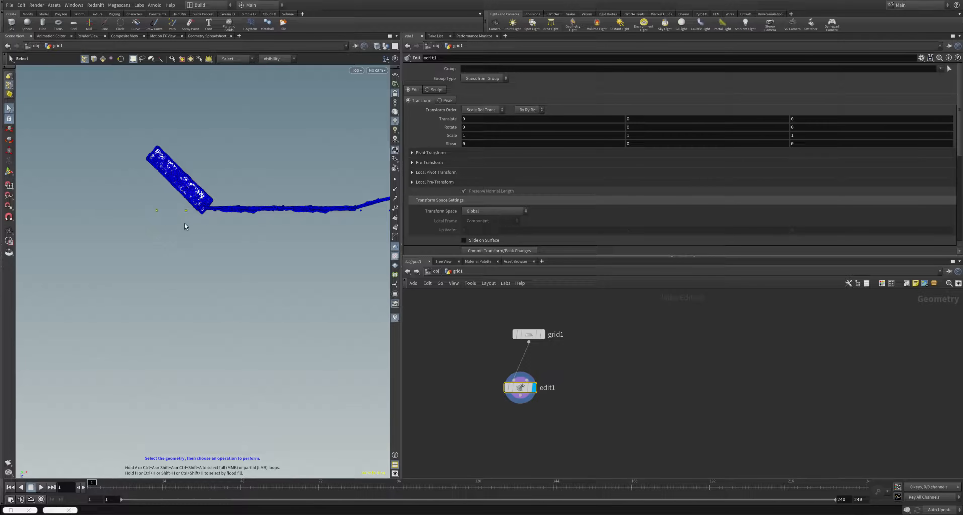
key("r")
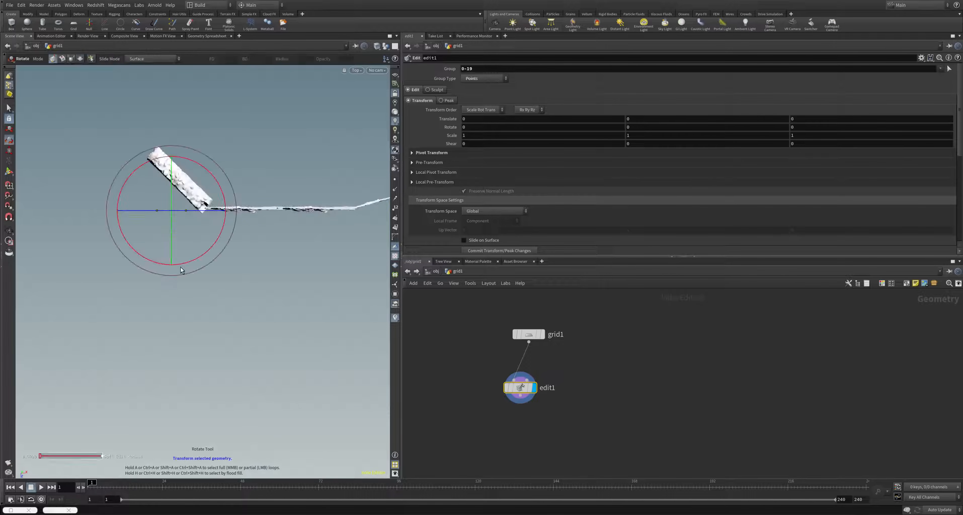
left_click_drag(181, 266, 155, 254)
Move points 0-19 of the grid into line with the thick angled wall
key("t")
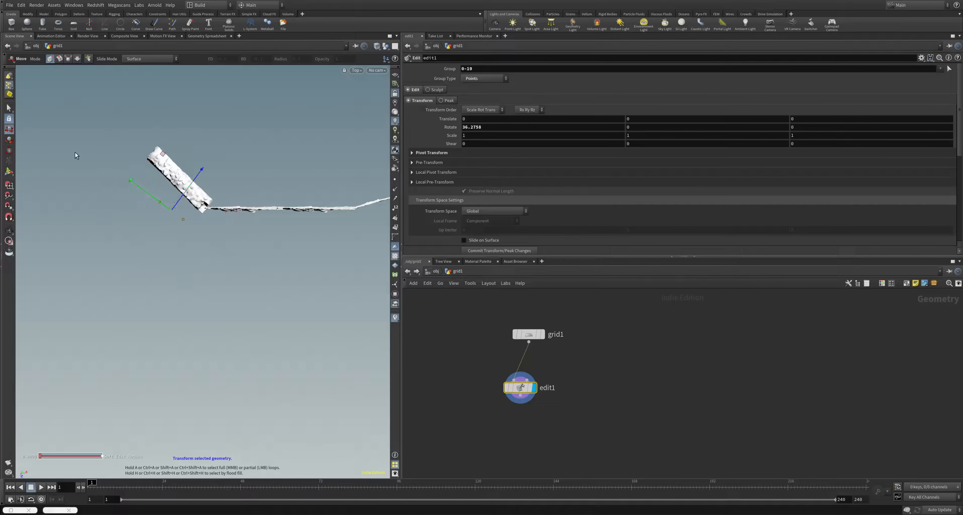
left_click_drag(175, 204, 158, 166)
key("Escape")
key("t")
left_click_drag(160, 162, 161, 161)
Rotate the grid's points 70-99 about -18 degrees on X and move them along the slanted thin wall
key("space")
middle_click_drag(343, 249, 226, 252)
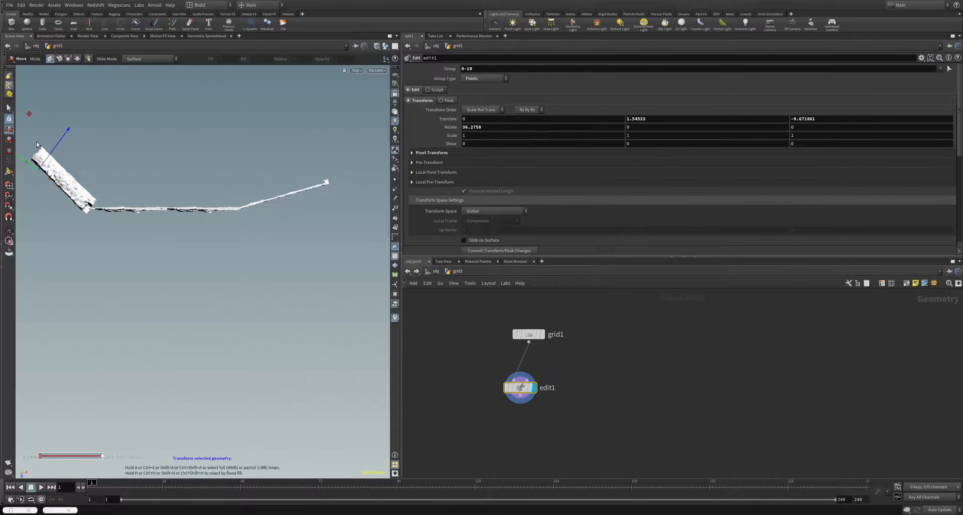
key("s")
left_click_drag(220, 254, 319, 206)
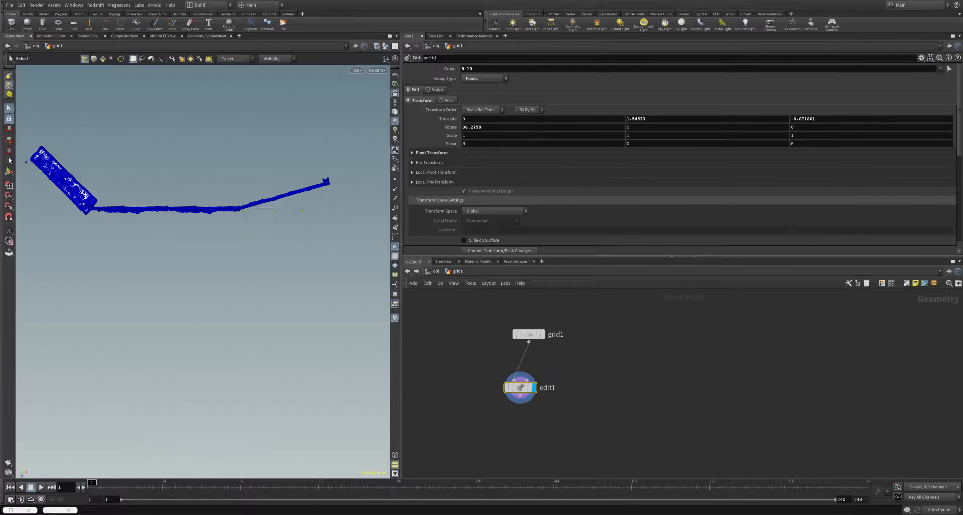
left_click(9, 140)
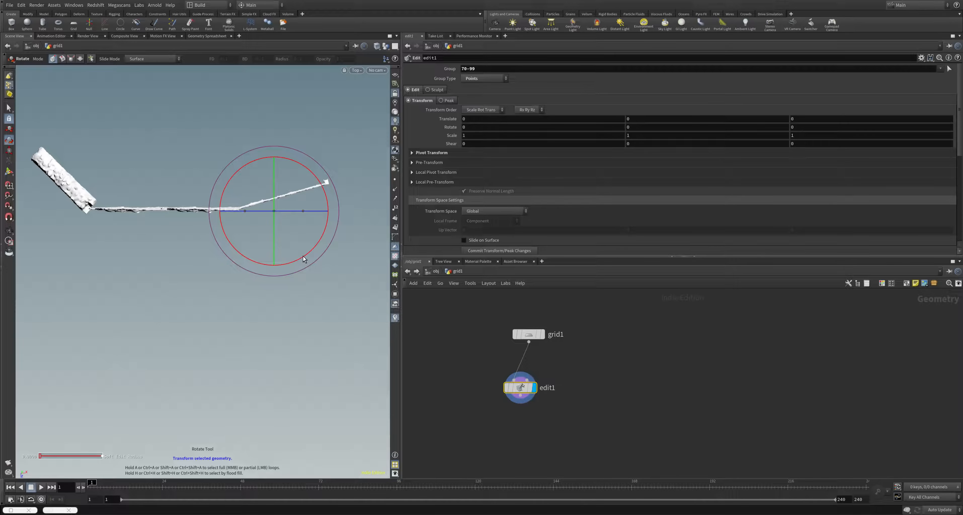
left_click_drag(303, 256, 316, 250)
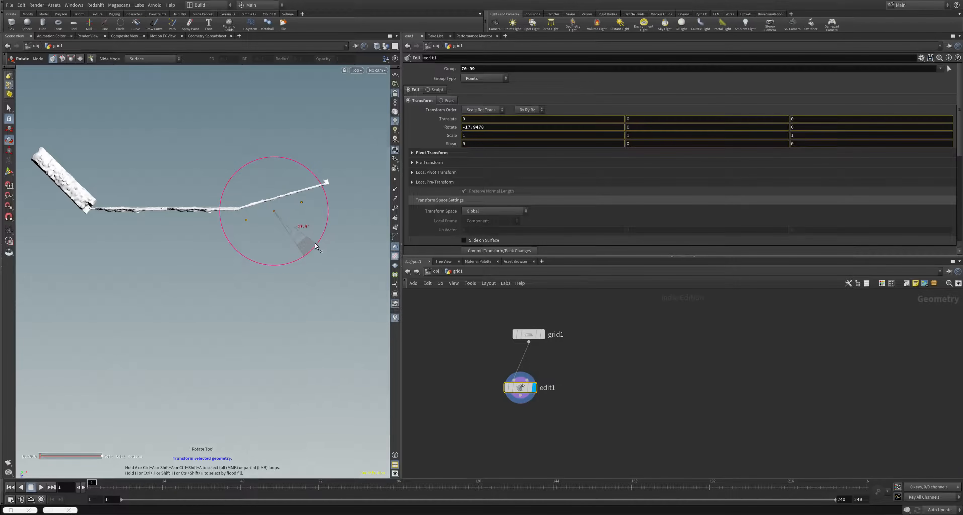
key("t")
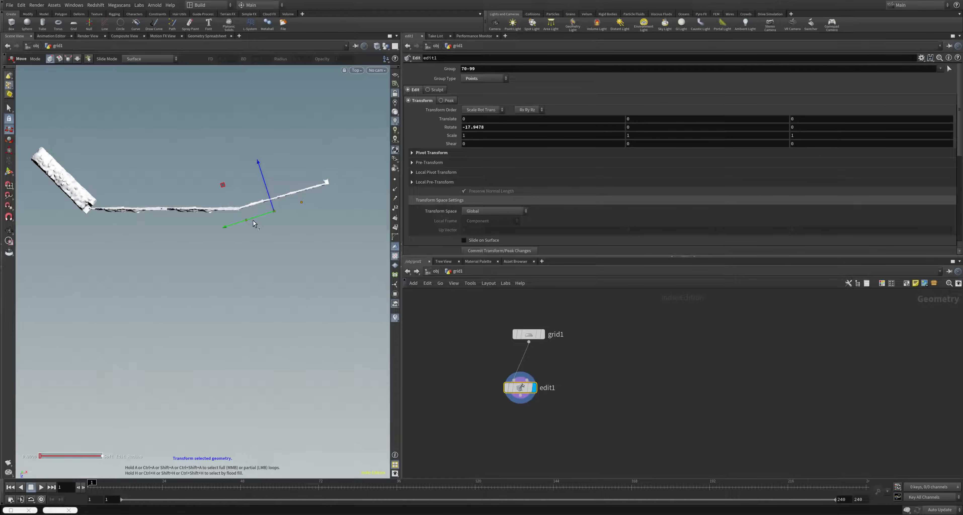
left_click_drag(232, 228, 290, 191)
Return to the object level and view the walls frontally through cam1
key("u")
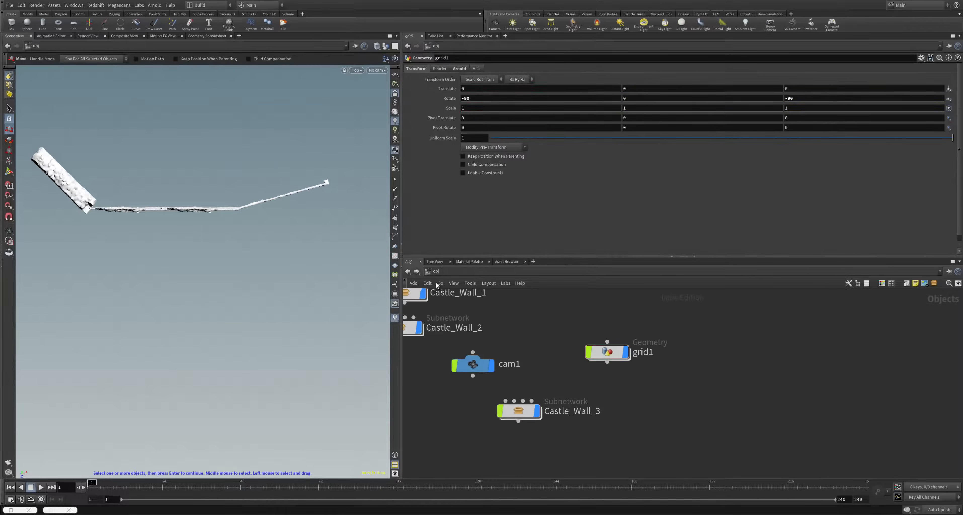
left_click(377, 71)
left_click(387, 108)
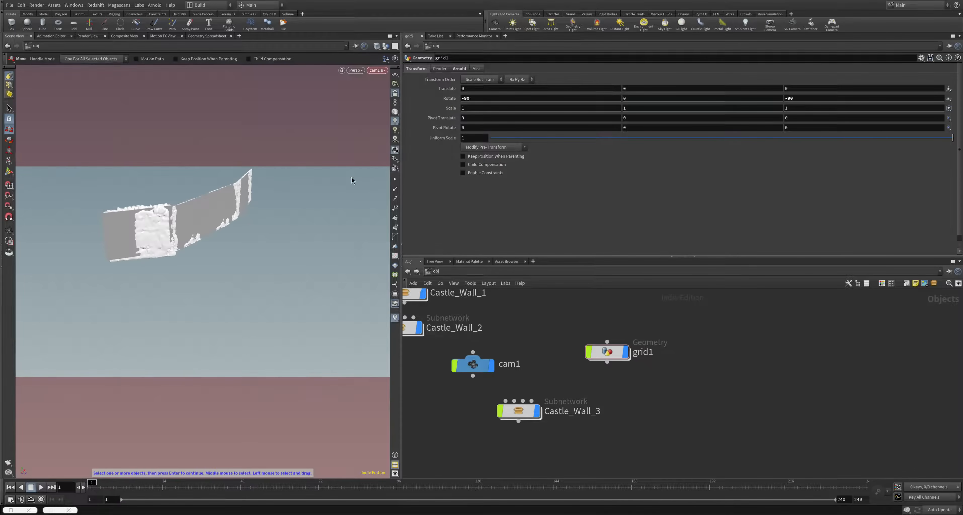
key("Escape")
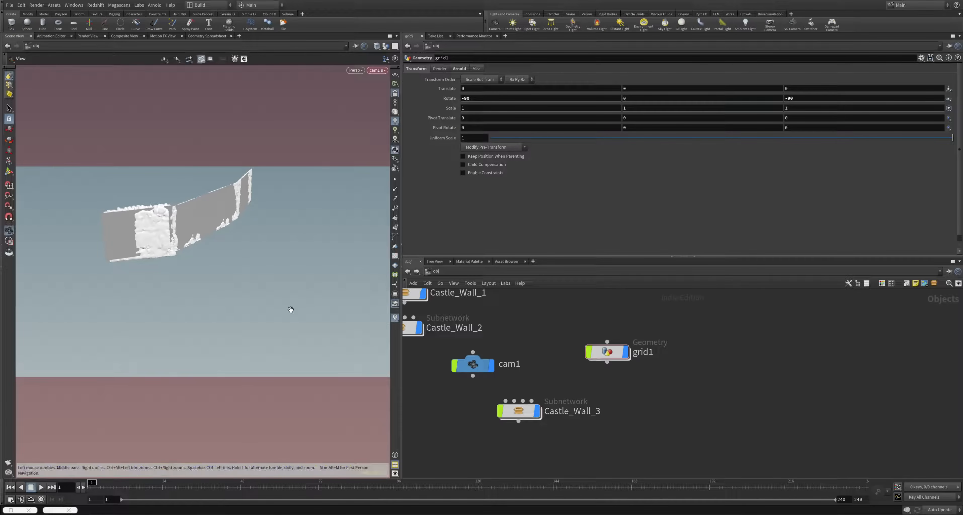
left_click_drag(267, 250, 134, 250)
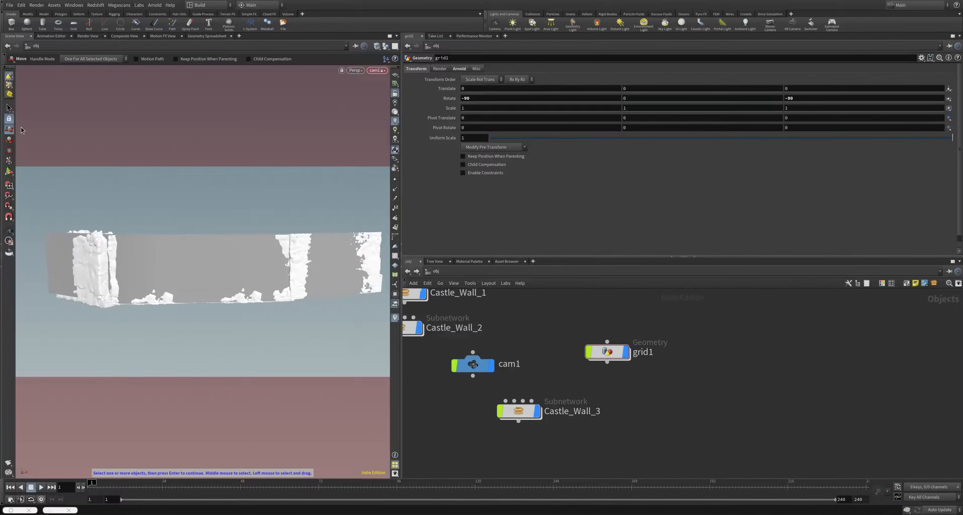
Select the grid1 object and move it in front of the castle walls
left_click(9, 109)
left_click(188, 276)
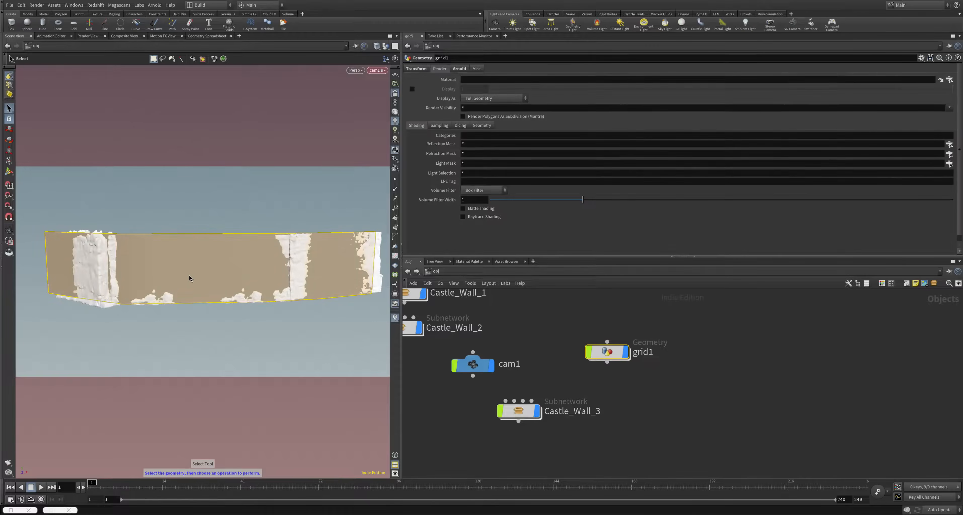
key("Escape")
left_click_drag(189, 190, 185, 236)
key("t")
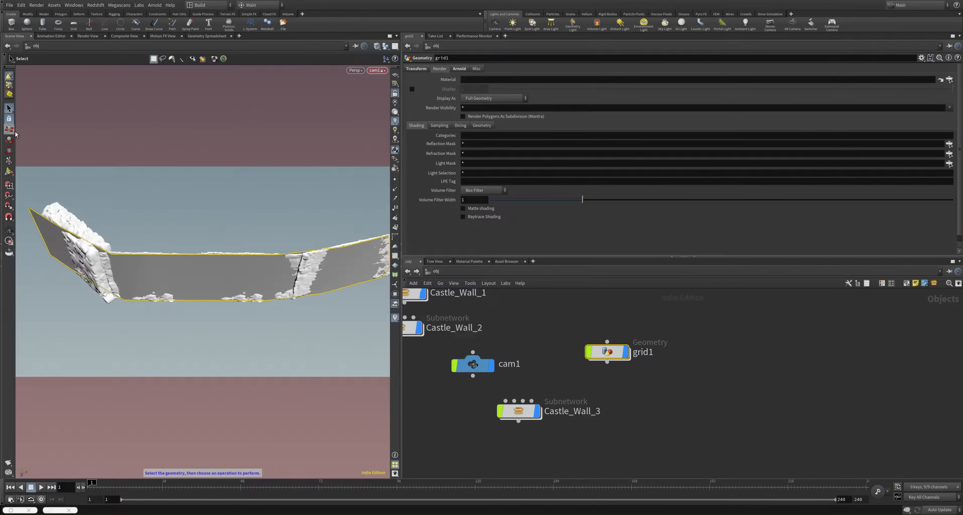
mouse_move(163, 325)
left_mouse_down()
mouse_move(164, 335)
mouse_move(163, 325)
left_mouse_up()
mouse_move(163, 290)
left_mouse_down()
mouse_move(164, 300)
mouse_move(161, 287)
left_mouse_up()
left_click_drag(248, 326, 205, 304, "alt")
left_click_drag(161, 225, 106, 269, "alt")
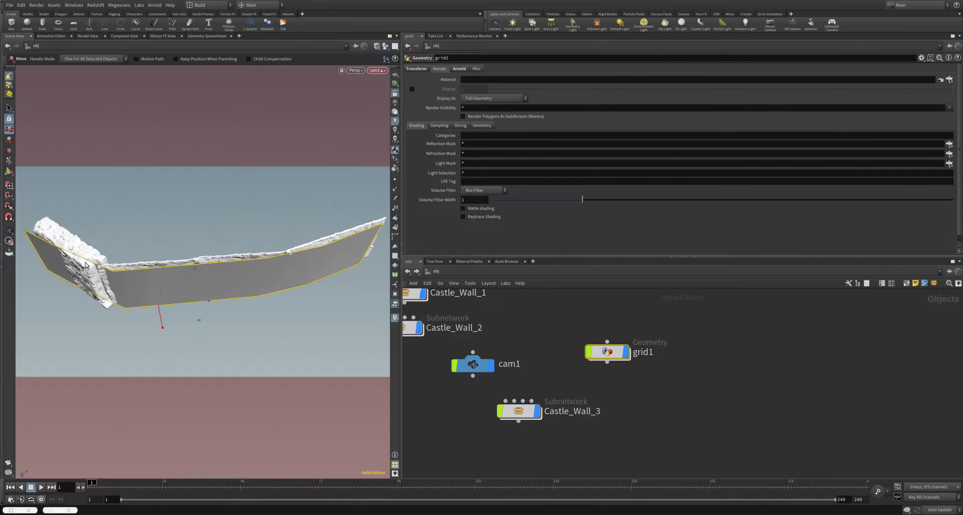
Move and rotate the Castle_Wall_3 geometry so it sits behind the angled end of the grid
left_click(9, 108)
left_click(79, 246)
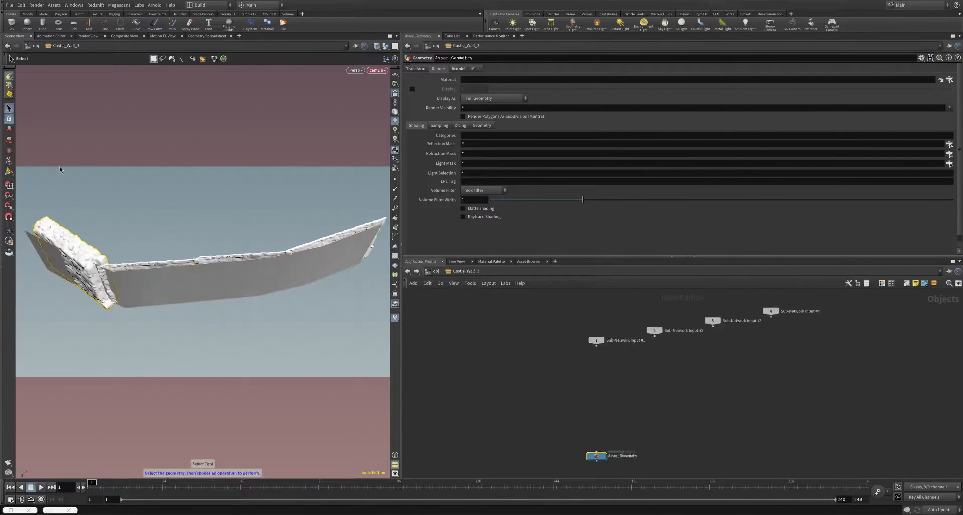
left_click(9, 129)
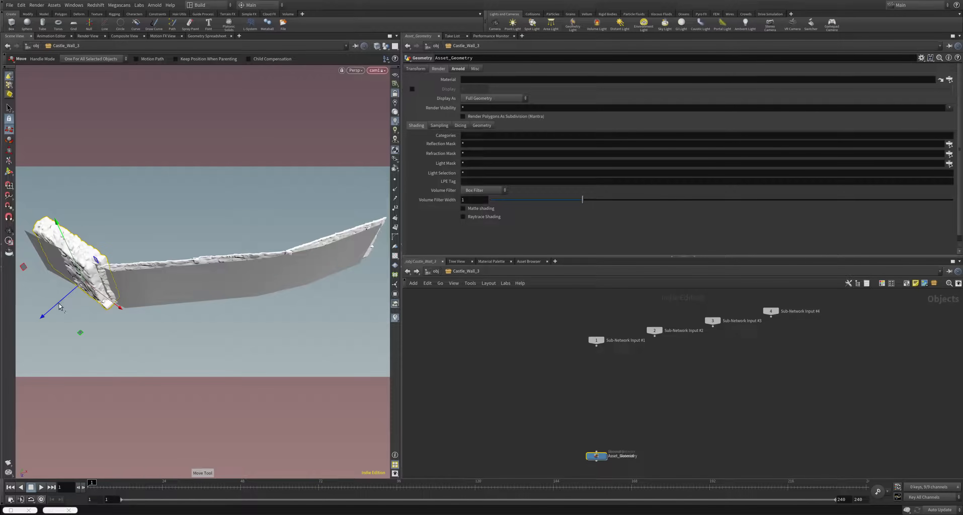
left_click_drag(59, 306, 70, 299)
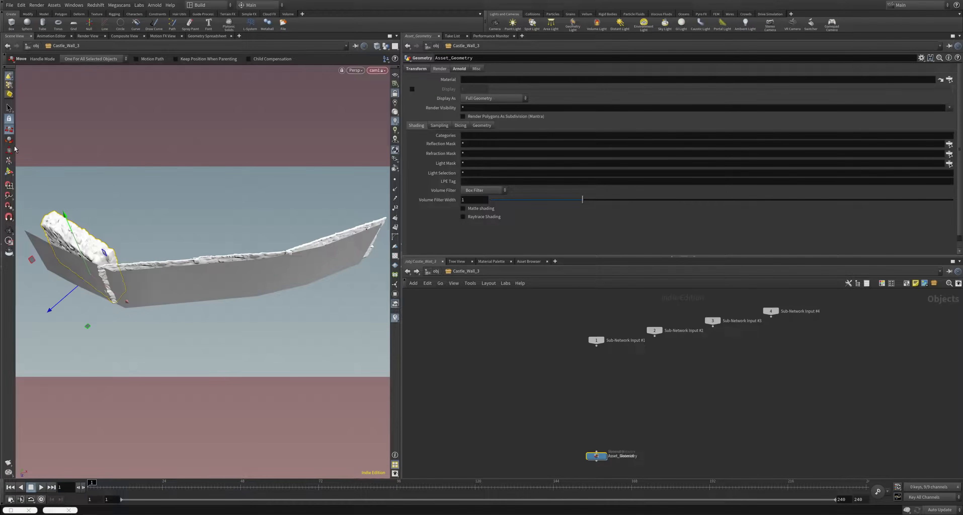
key("r")
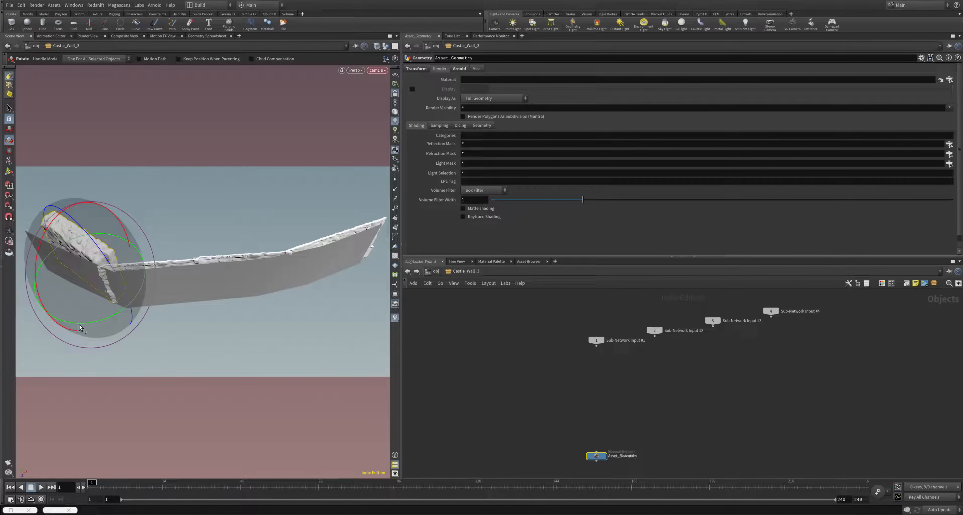
left_click_drag(81, 326, 71, 325)
left_click(9, 129)
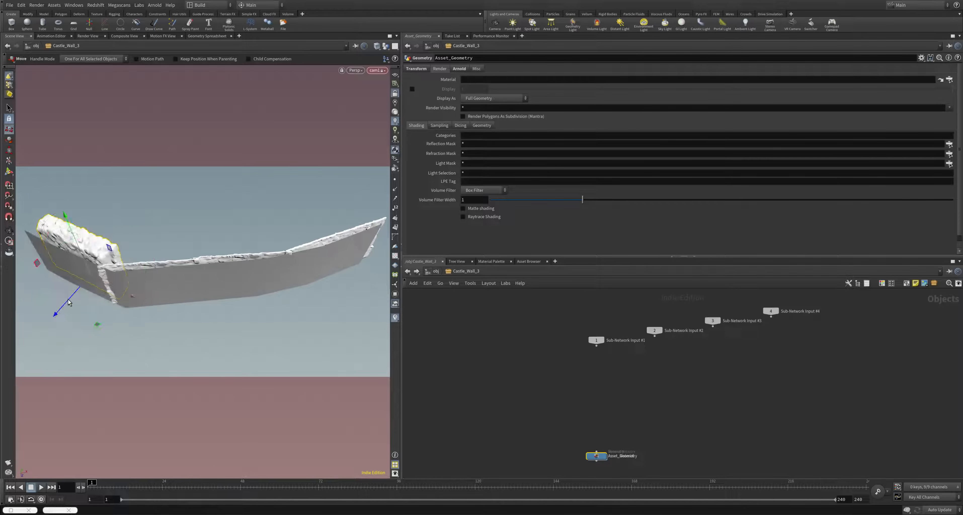
left_click_drag(68, 303, 66, 305)
left_click_drag(220, 304, 269, 258, "alt")
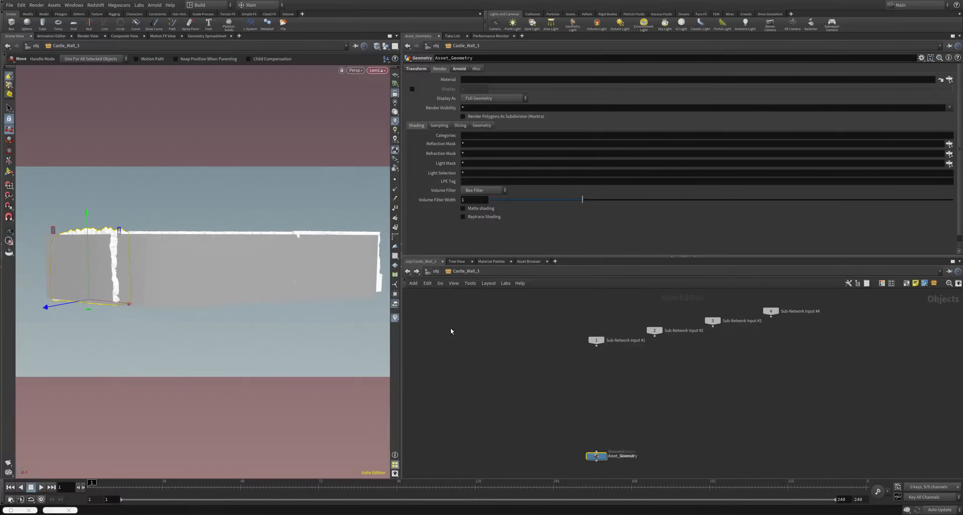
Go back to the object network and place the grid1 node below cam1
left_click(429, 273)
left_click(602, 350)
left_click_drag(603, 351, 455, 407)
Add a DOP Network node beside cam1 in the object network
left_click(651, 355)
key("Tab")
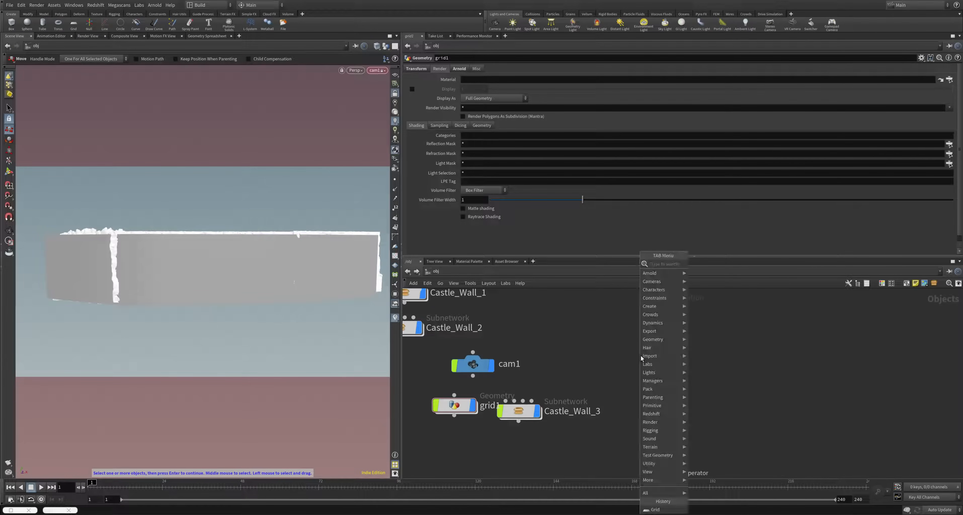
type("dop")
key("Return")
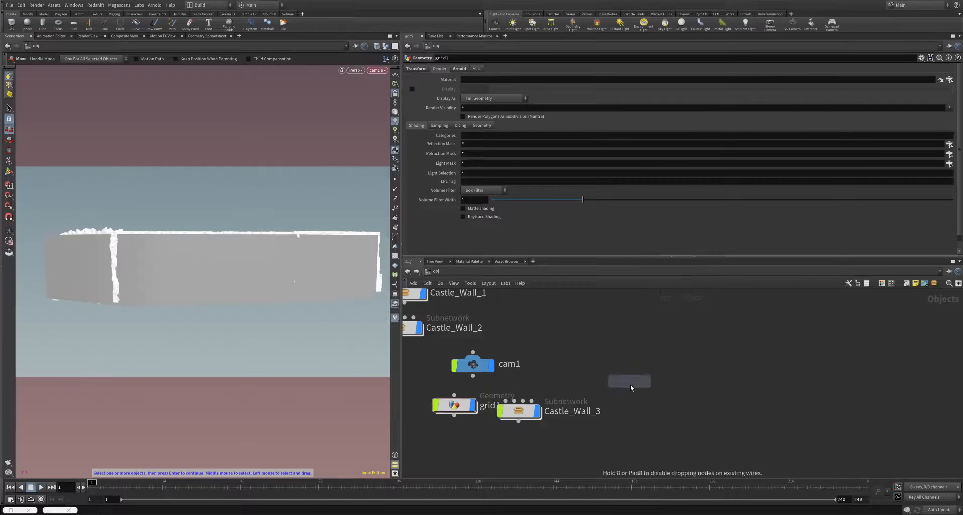
left_click(603, 371)
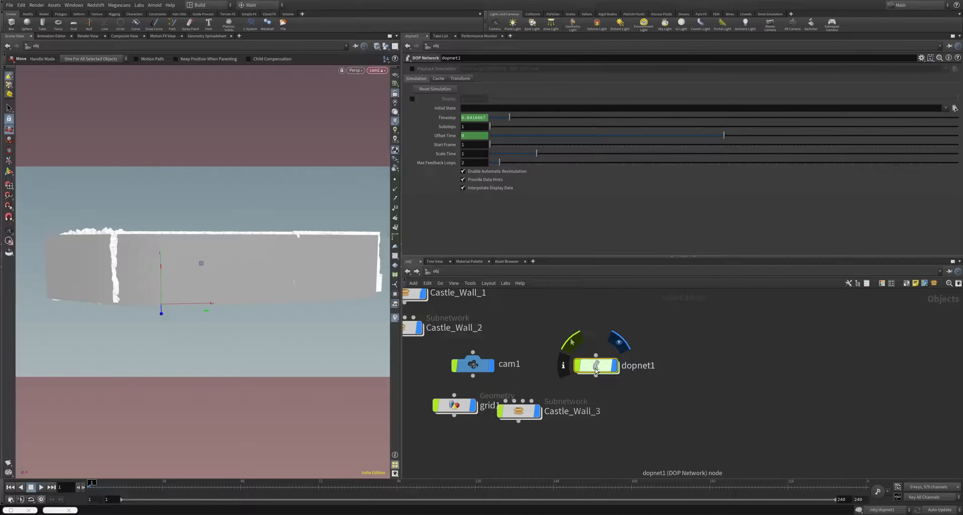
Enter the DOP network and reposition its output node to leave room above it
double_click(596, 368)
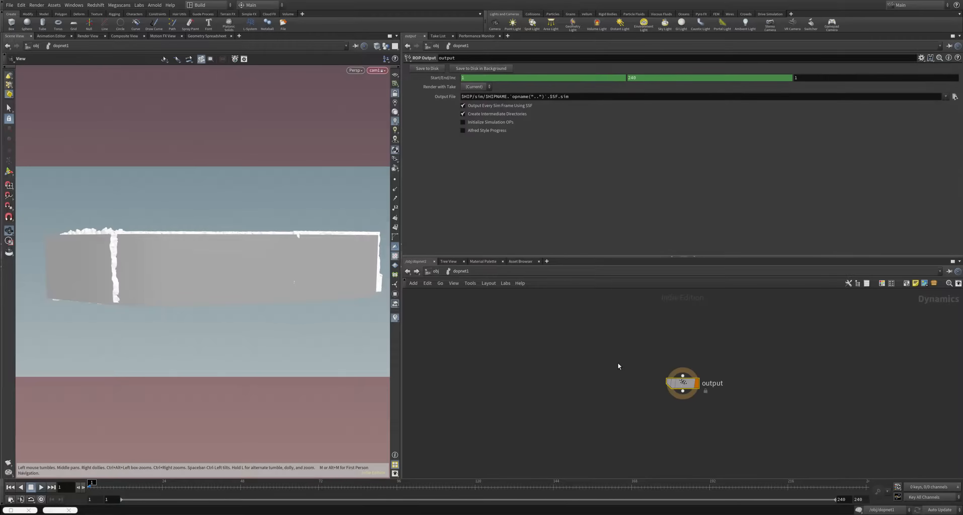
left_click_drag(682, 385, 521, 365)
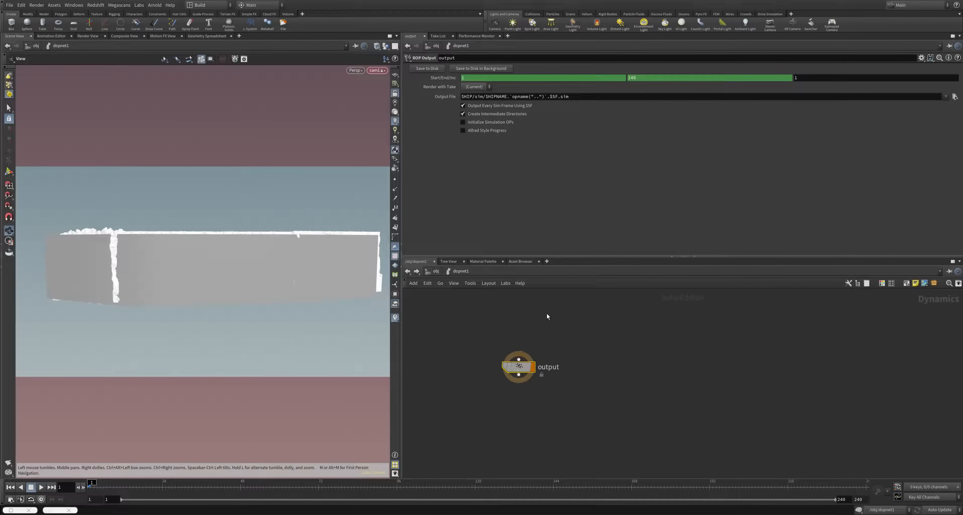
scroll(521, 362, "up", 2)
scroll(538, 363, "down", 4)
middle_click_drag(496, 314, 489, 408)
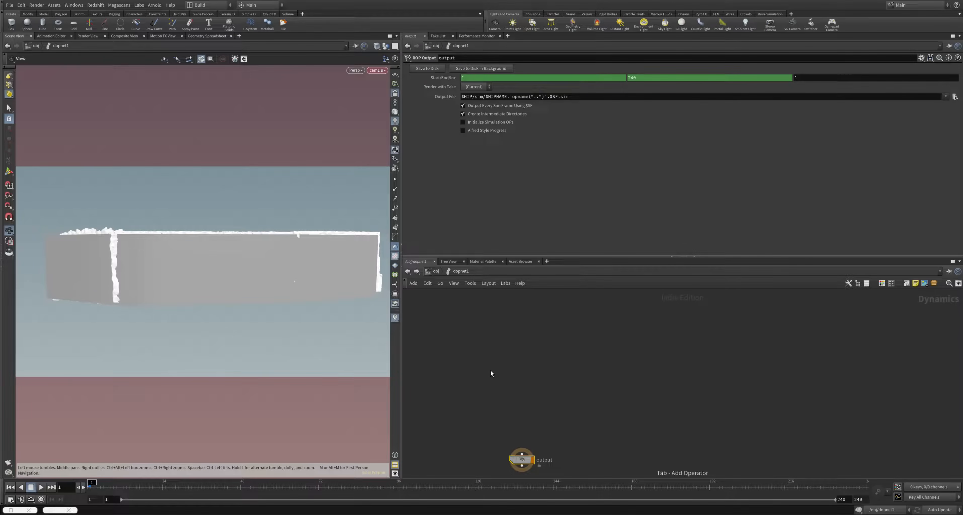
Add a POP Object node above the output, check its collision and physical settings, and place it higher in the network
key("Tab")
type("pop")
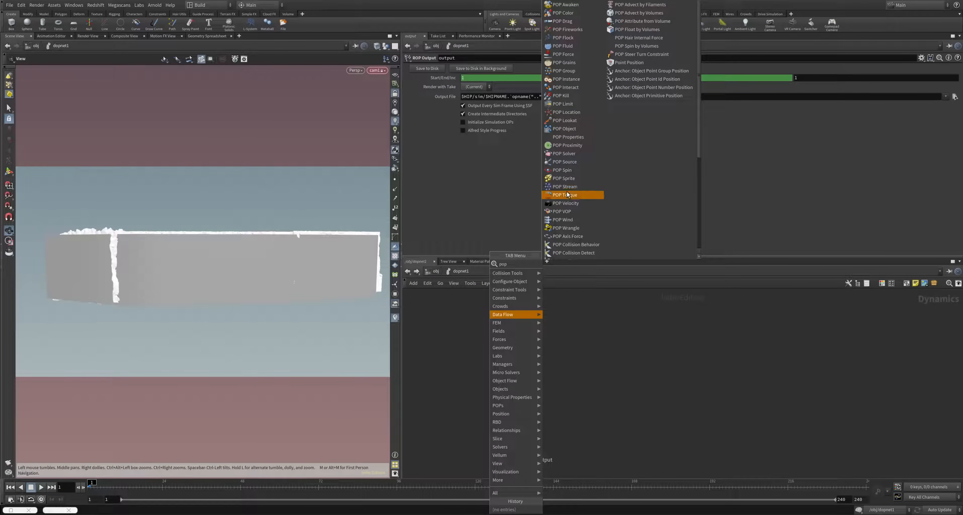
type("o")
key("Down")
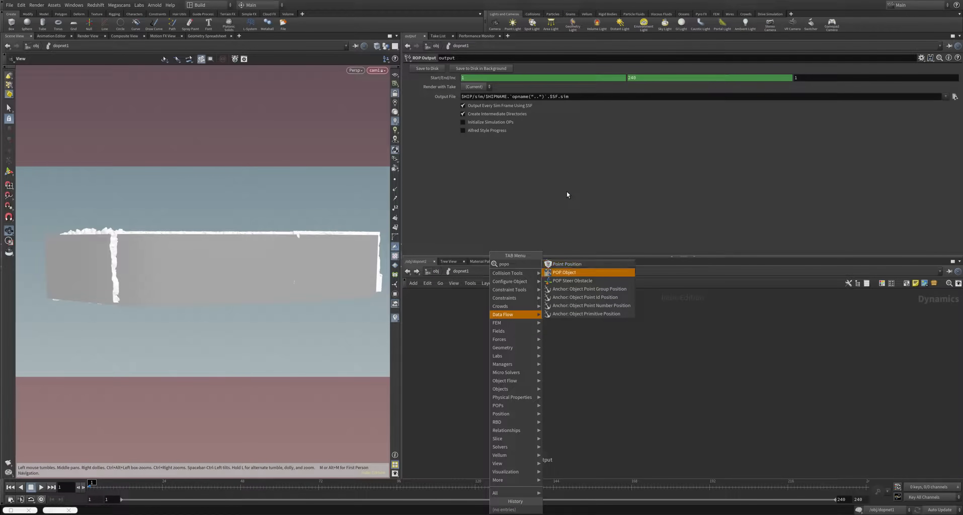
key("Return")
left_click(489, 386)
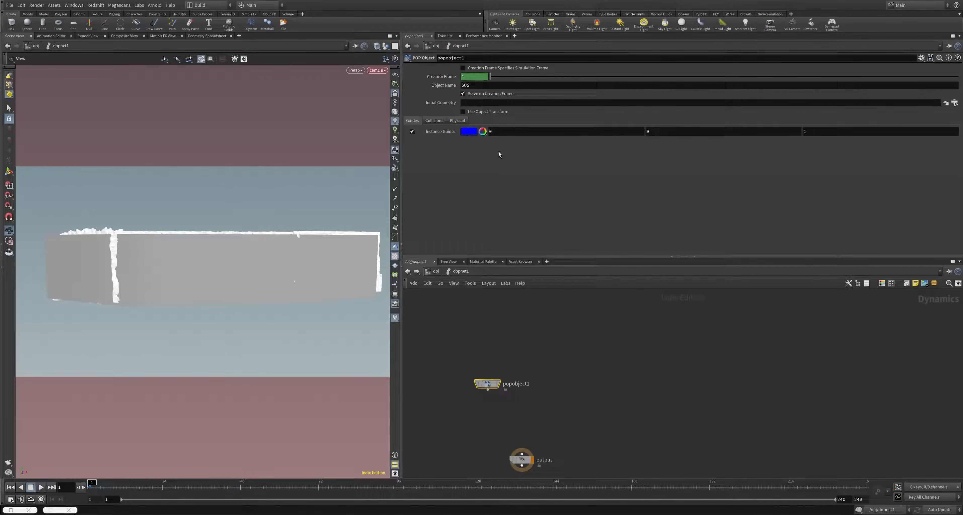
left_click(435, 121)
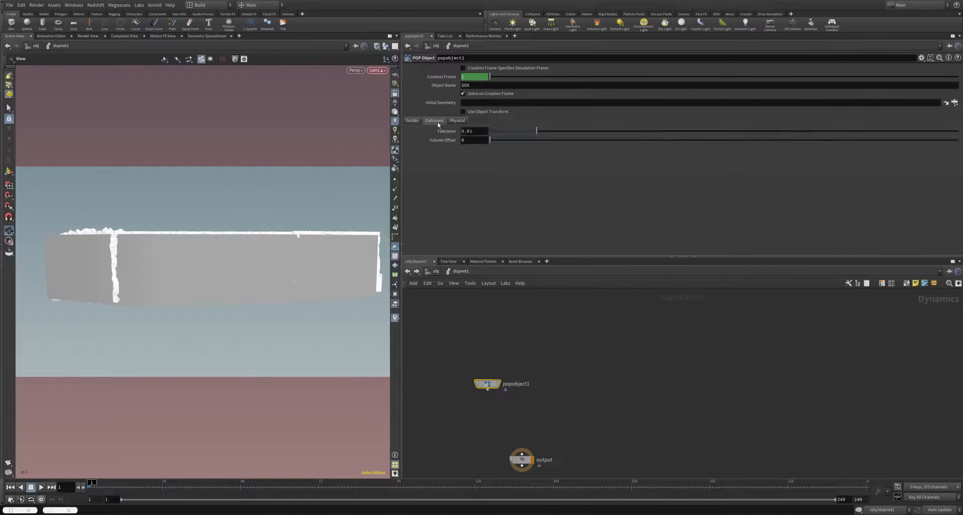
left_click(457, 121)
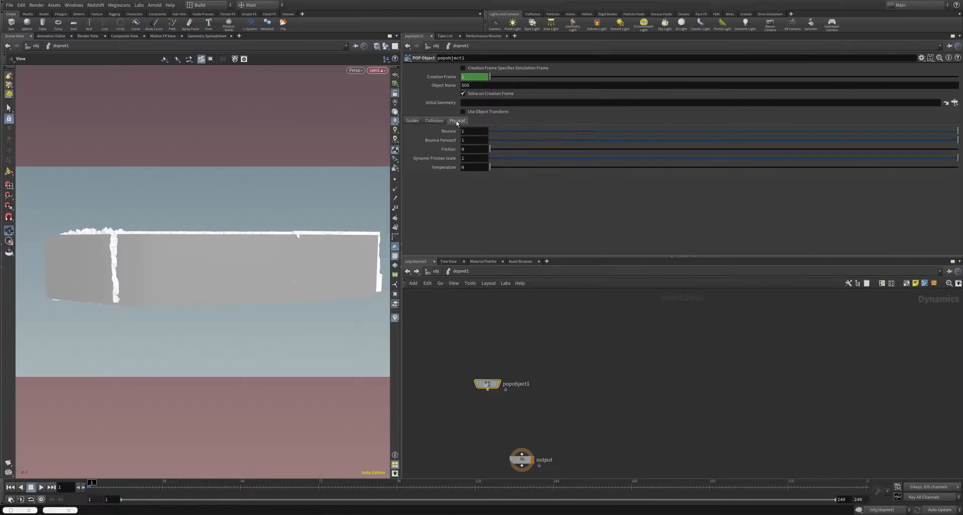
left_click(412, 121)
left_click_drag(486, 383, 466, 353)
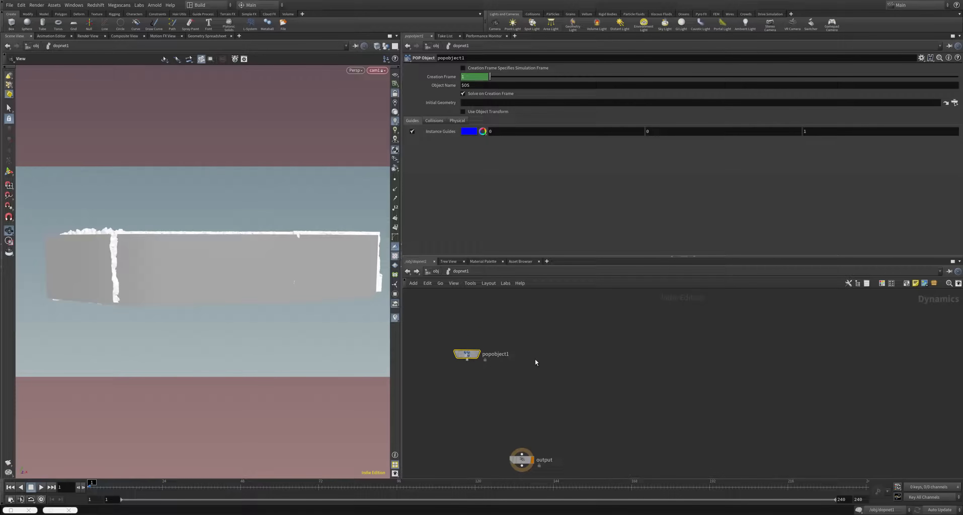
Add a POP Source node beside popobject1 in the DOP network
key("Tab")
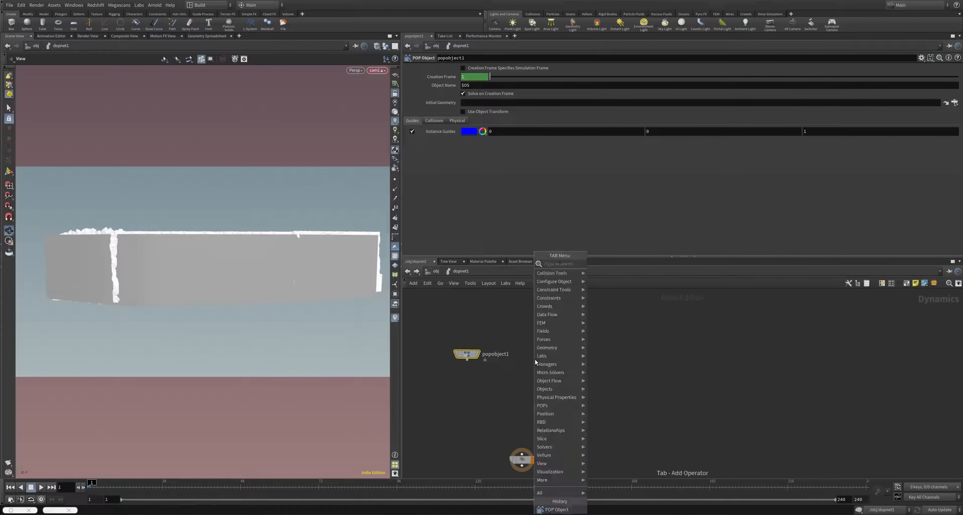
type("pop")
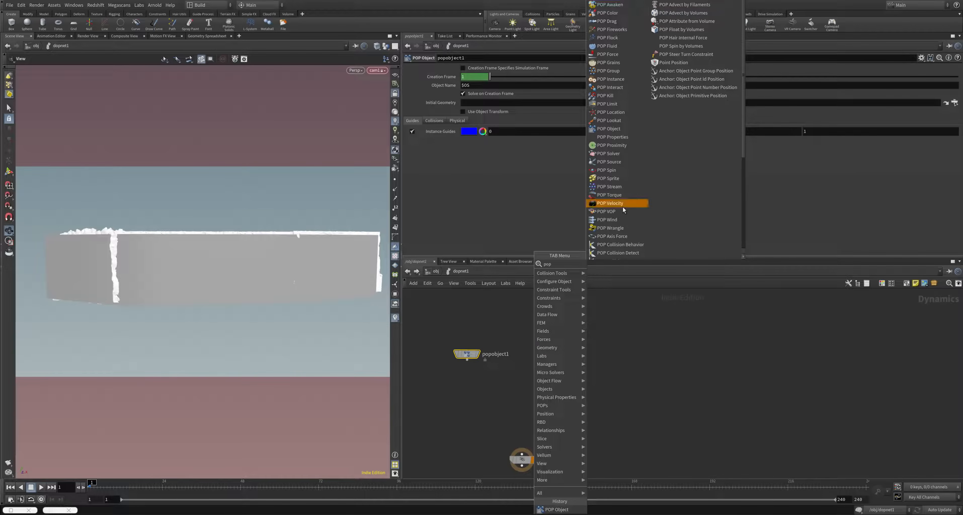
left_click(609, 162)
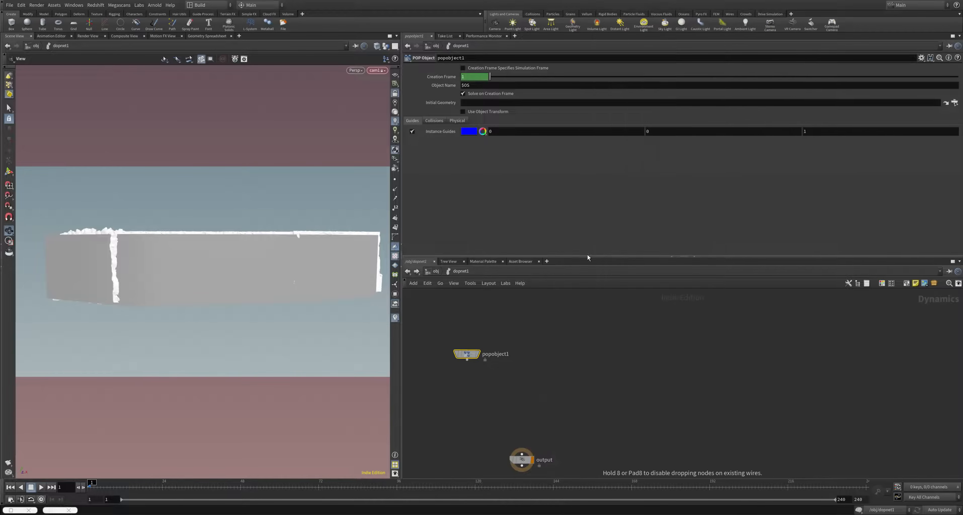
left_click(537, 357)
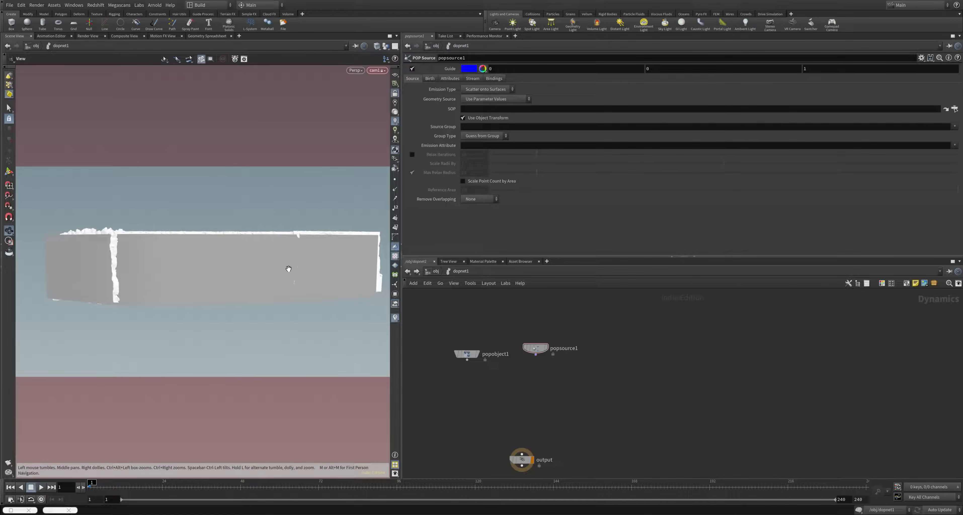
left_click(954, 109)
left_click_drag(916, 50, 406, 213)
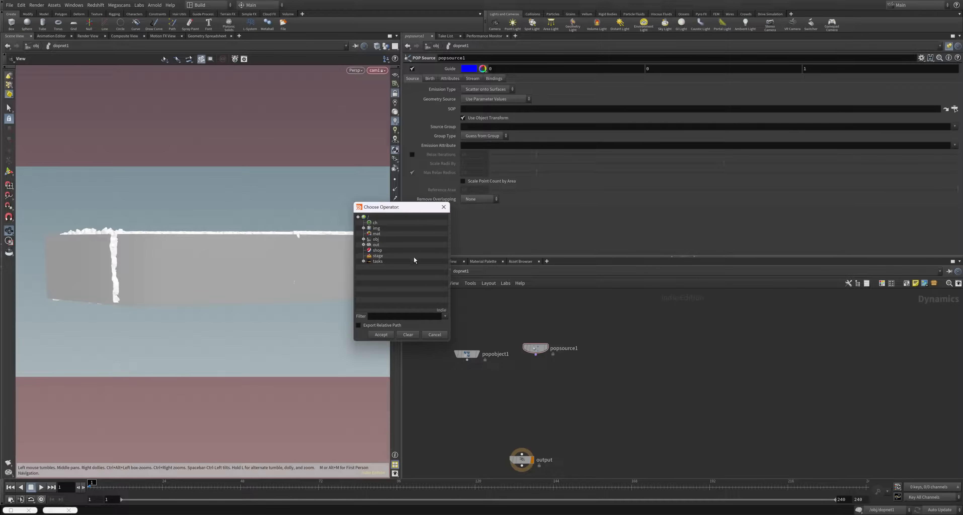
left_click(363, 239)
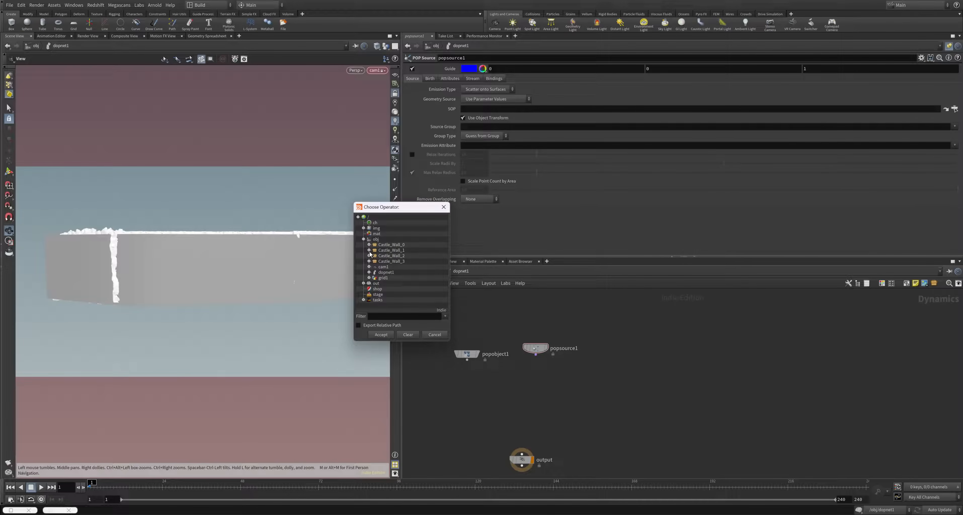
left_click(369, 278)
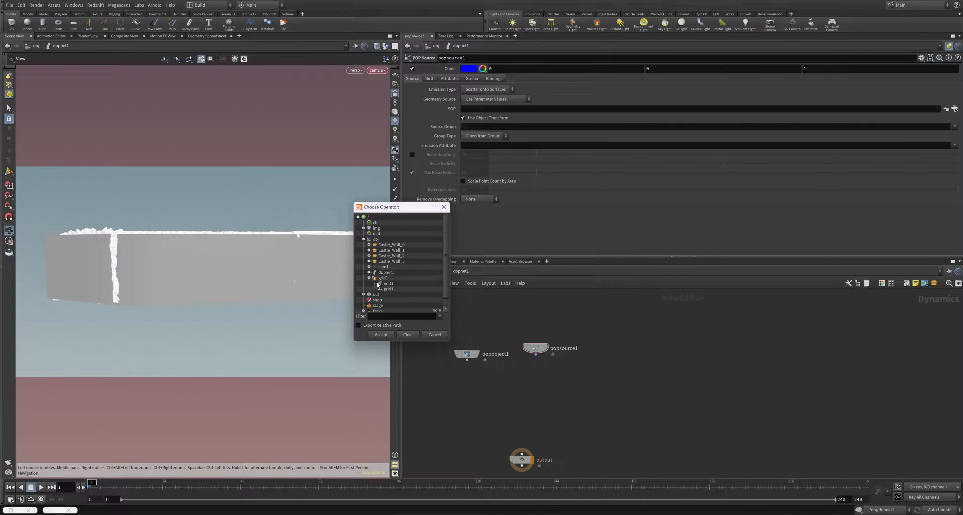
left_click(430, 336)
Inside the grid1 geometry network, append a Null to the edit1 node, name it OUT_EMITTER and make it the displayed node
key("u")
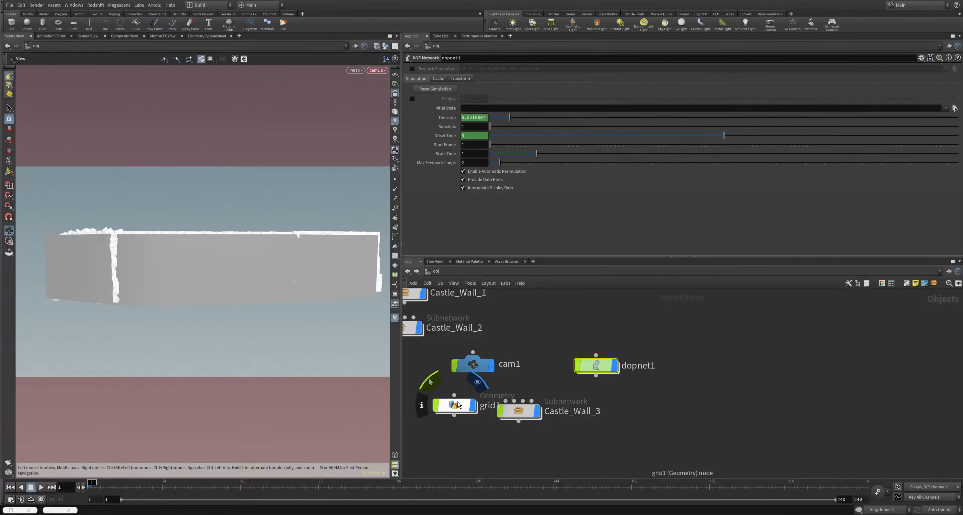
double_click(458, 404)
left_click(519, 397)
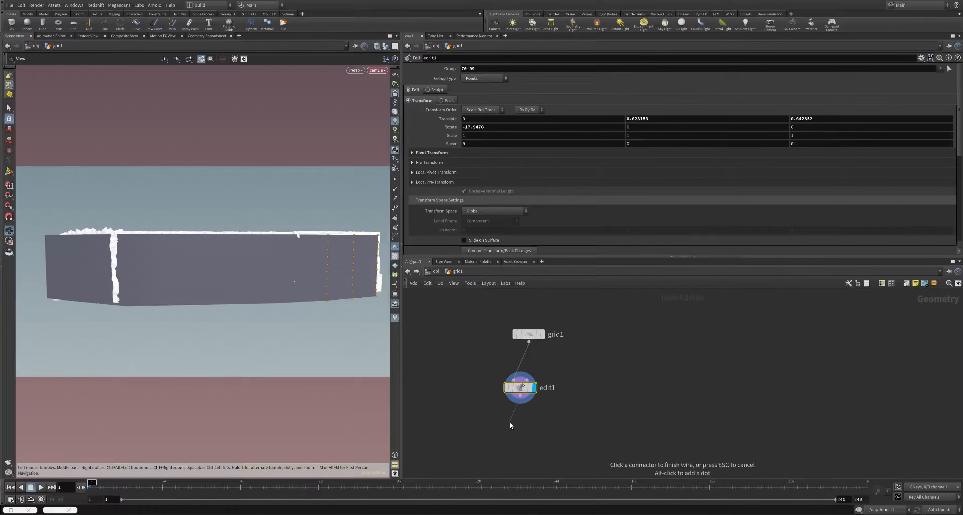
left_click(511, 426)
type("nu")
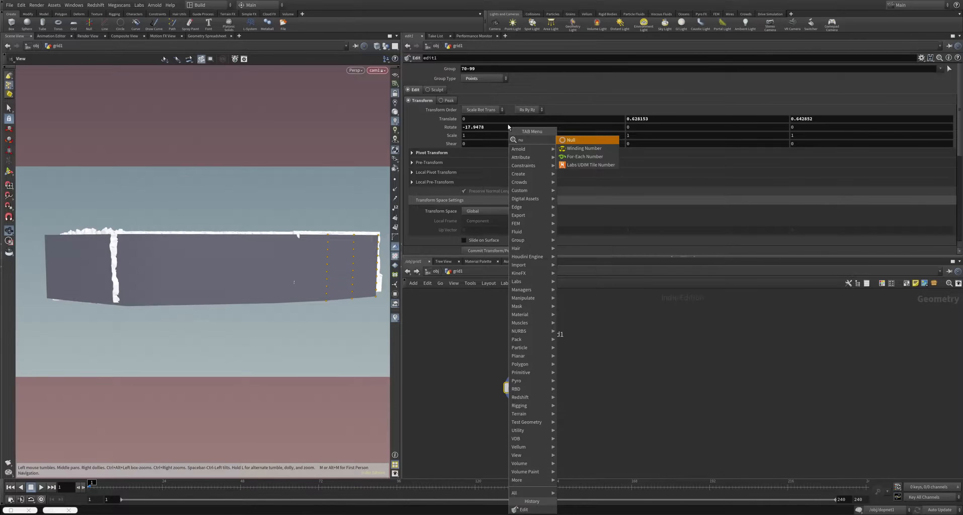
left_click(567, 143)
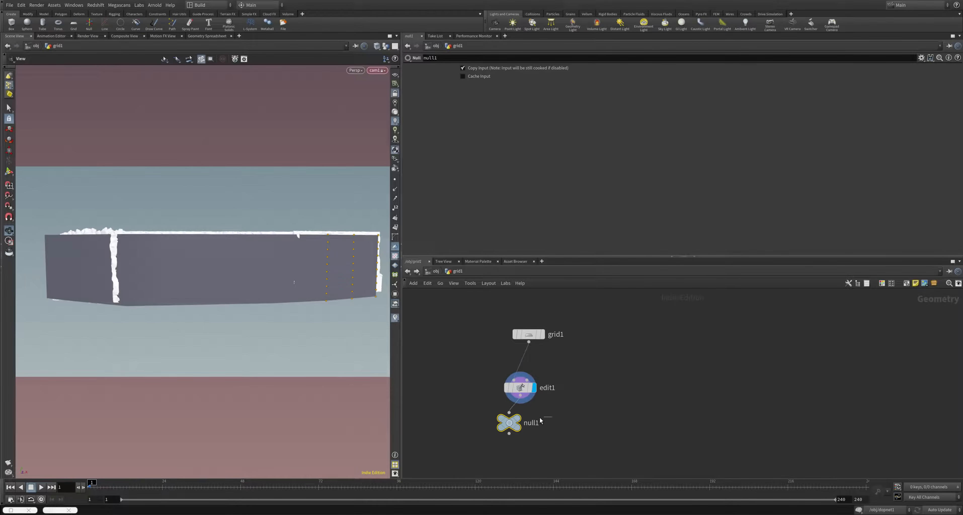
key("F2")
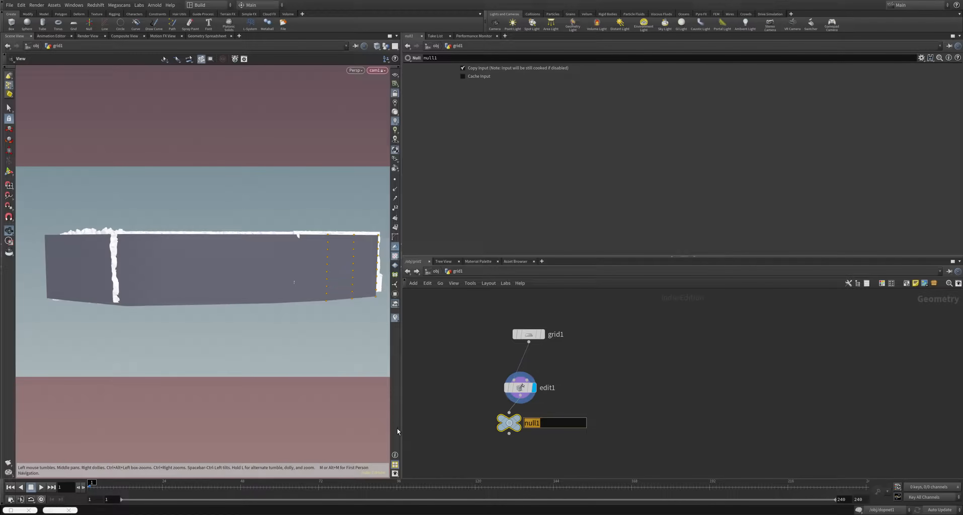
type("OUT_EMITTER")
key("Return")
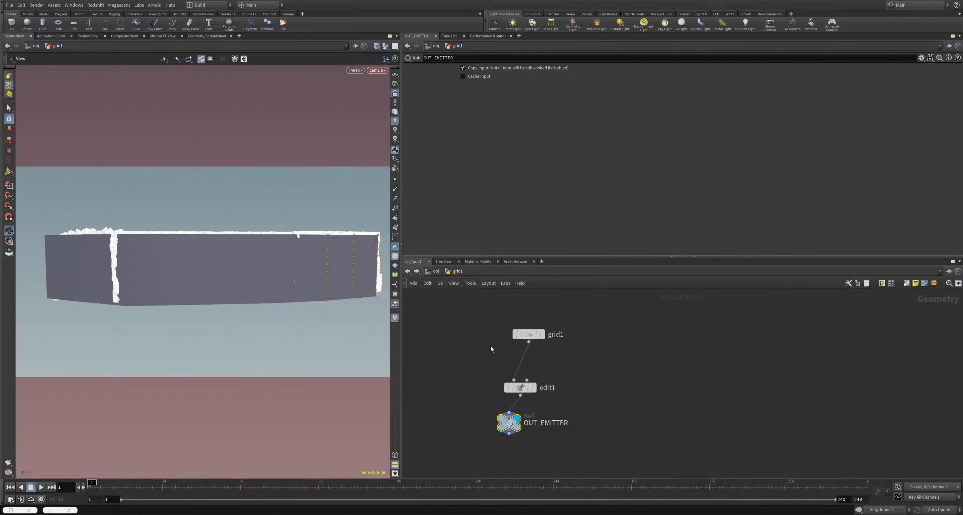
Go back to the object network and move the Castle_Wall_3 node away from grid1
key("u")
left_click_drag(523, 407, 556, 413)
mouse_move(554, 418)
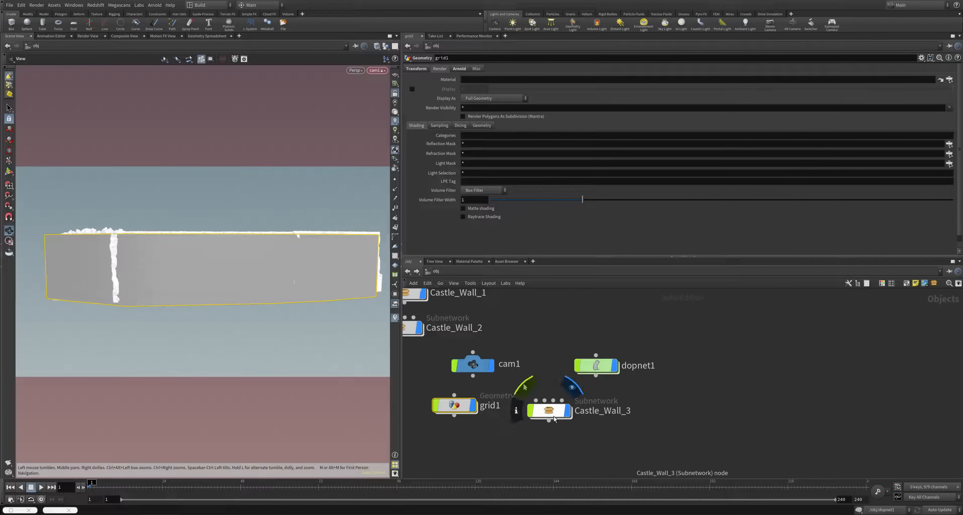
Enter the DOP network and set the POP Source's SOP path to the OUT_EMITTER null inside grid1
double_click(598, 369)
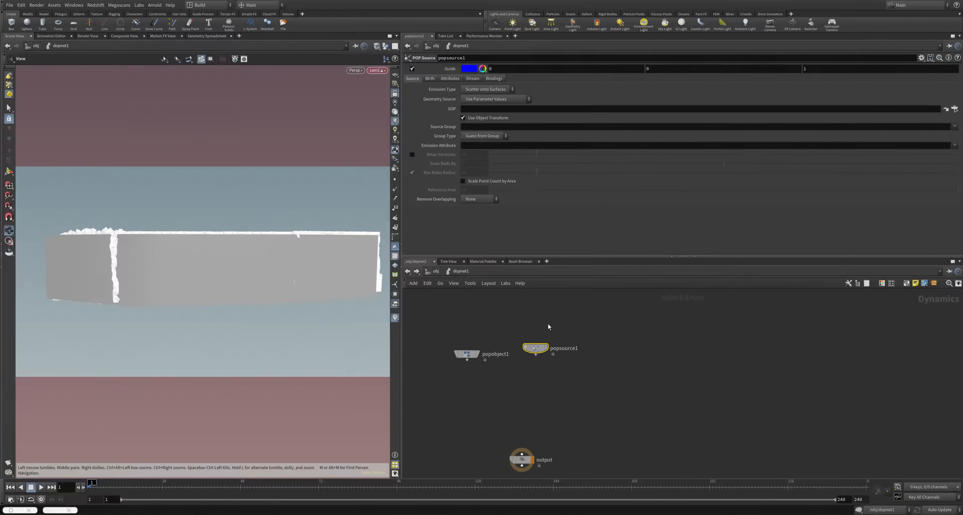
left_click(955, 108)
left_click_drag(918, 50, 249, 257)
double_click(237, 326)
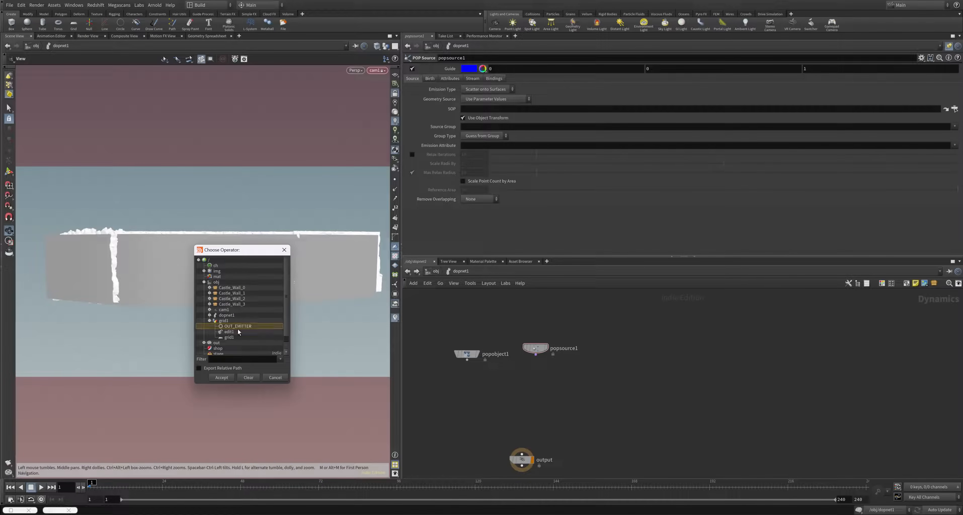
Spread the popobject1 and popsource1 nodes apart and align them at the same height
left_click_drag(532, 356, 557, 365)
left_click_drag(471, 356, 478, 342)
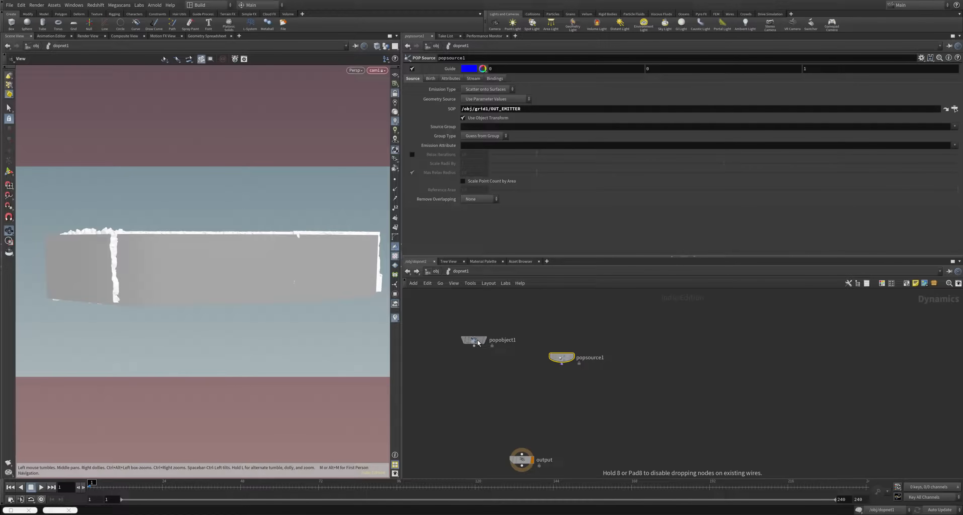
left_click_drag(562, 358, 564, 340)
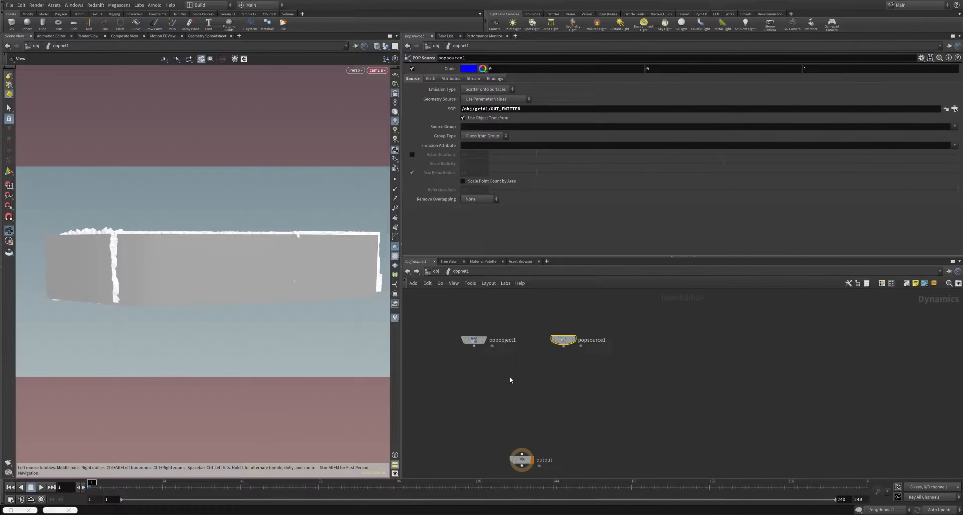
Add a POP Solver node between the two POP nodes and the output node
key("Tab")
type("pop")
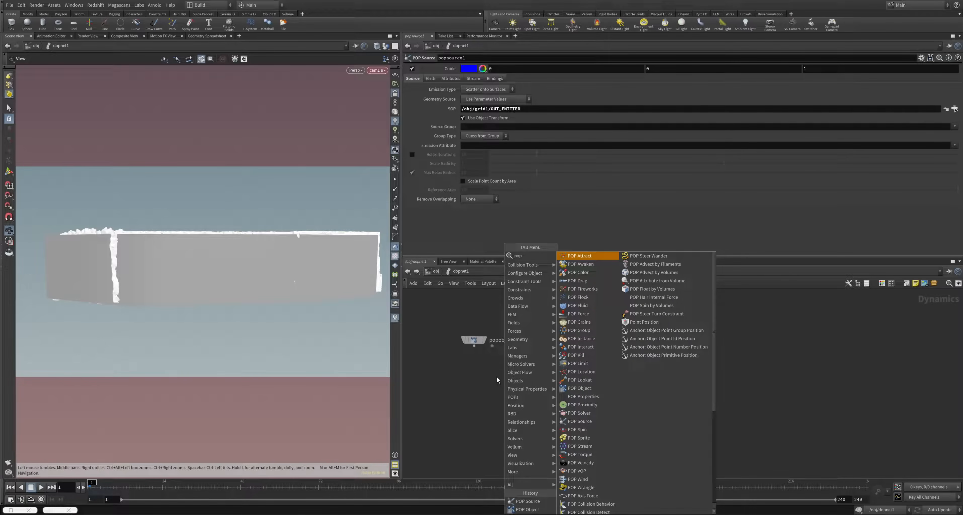
type("s")
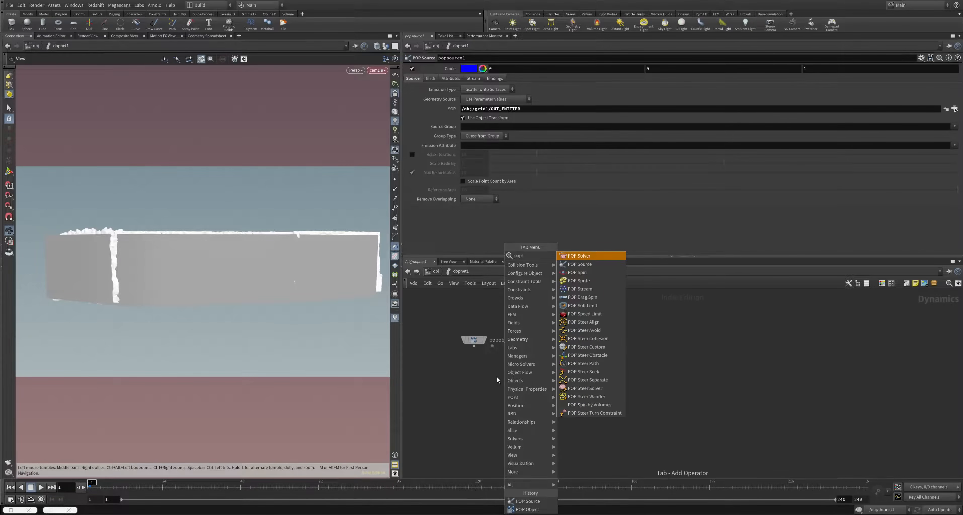
left_click(570, 259)
left_click(524, 392)
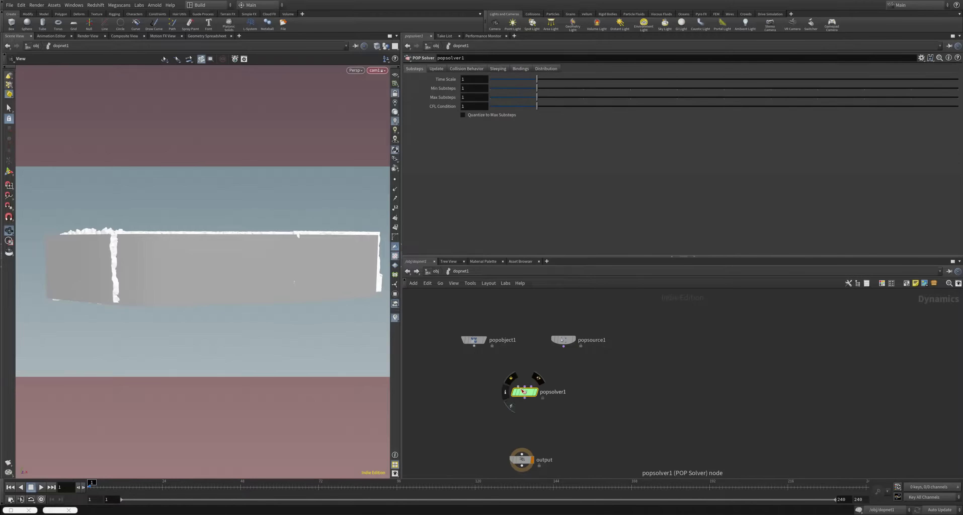
Wire popobject1 into the POP Solver's first input and popsource1 into its post-solve sources input, and set the solver as the displayed node
left_click_drag(518, 387, 474, 346)
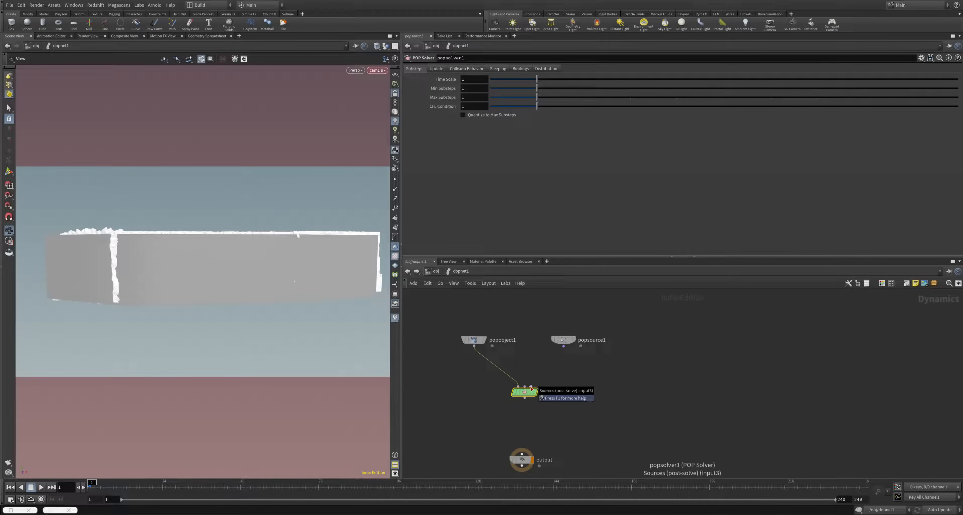
left_click_drag(531, 387, 564, 346)
mouse_move(536, 399)
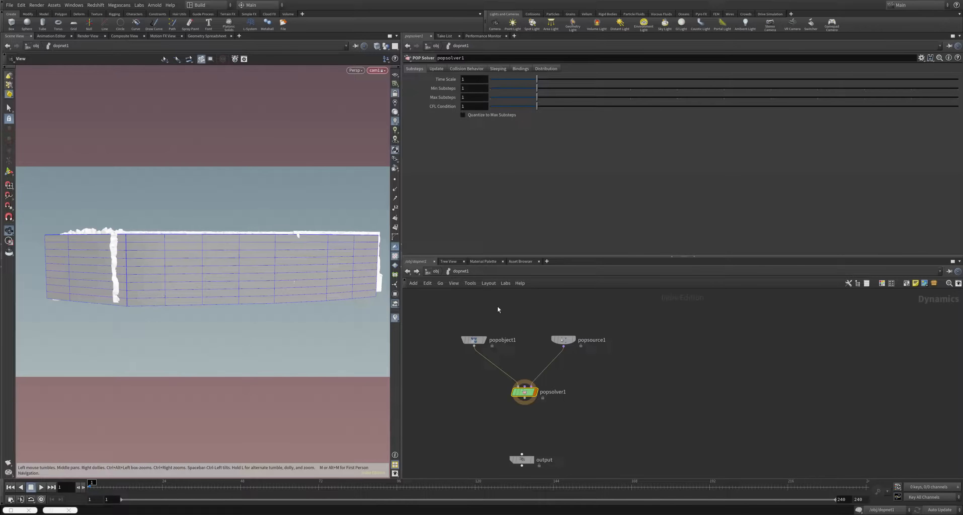
Move the POP Solver closer to the nodes above it and connect it to the output node
left_click_drag(525, 393, 525, 380)
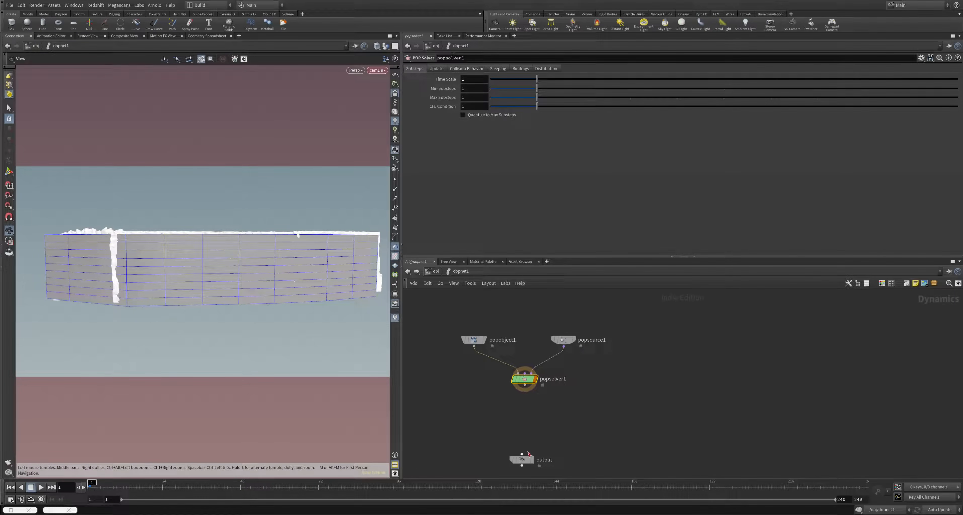
mouse_move(528, 388)
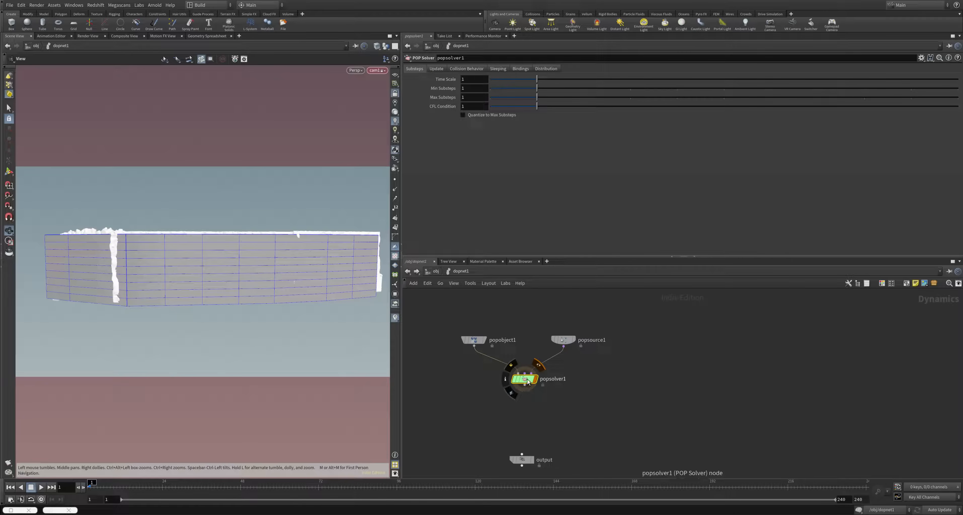
left_click_drag(528, 380, 524, 381)
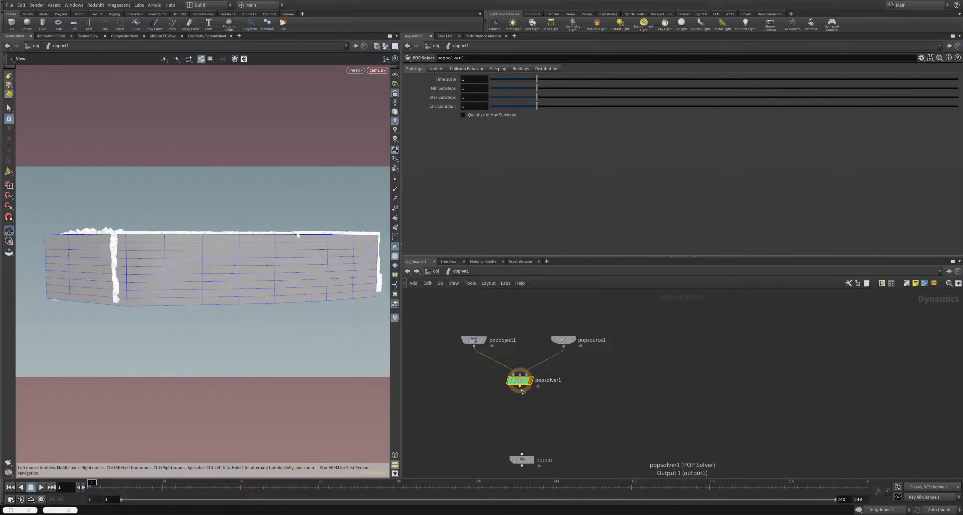
left_click_drag(522, 454, 519, 387)
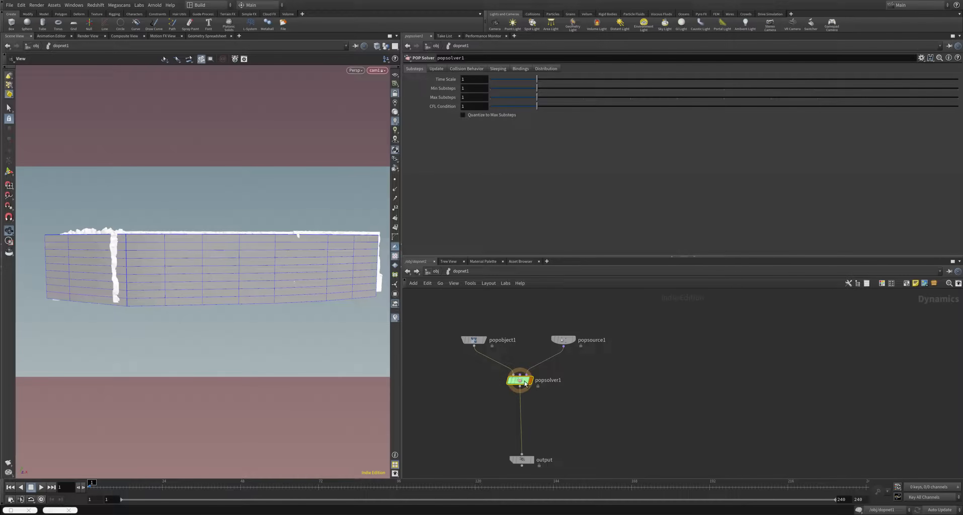
Select popsource1, play the simulation and examine the wall grid up close for emitted particles
left_click(563, 339)
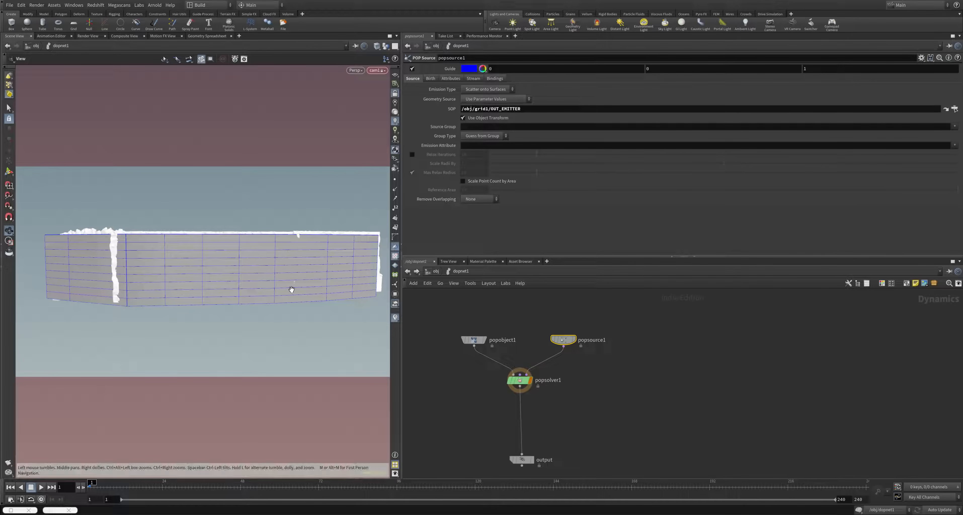
left_click_drag(265, 269, 155, 367)
left_click(40, 487)
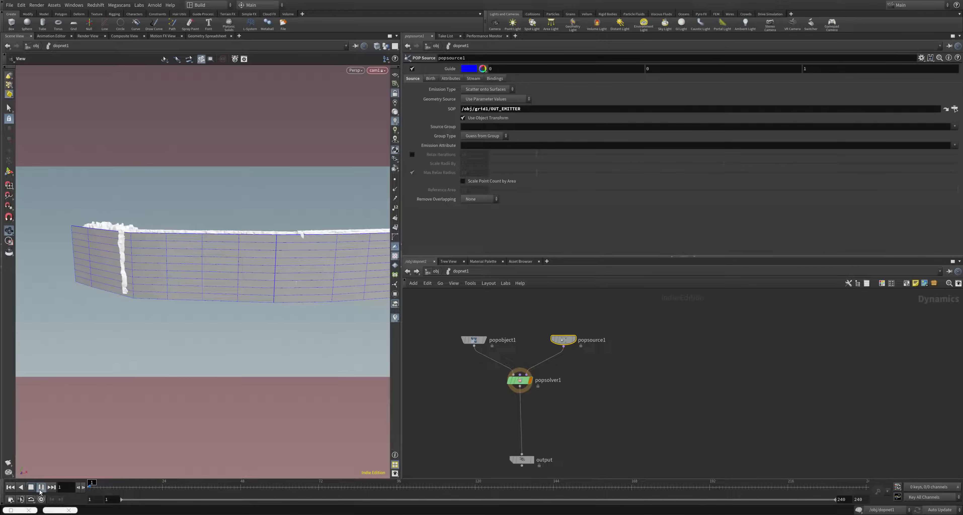
left_click_drag(221, 269, 189, 268)
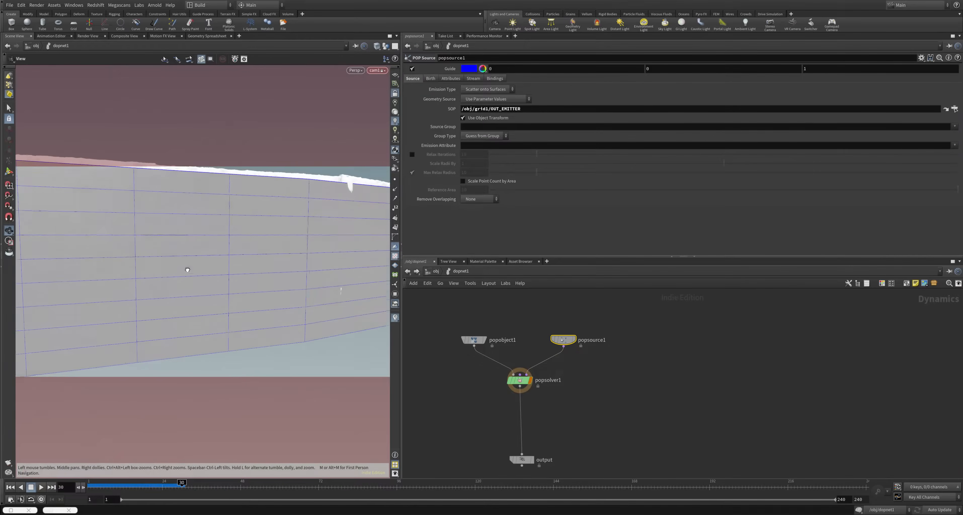
Set the POP Source's emission type to All Points and check its geometry source options
left_click(486, 90)
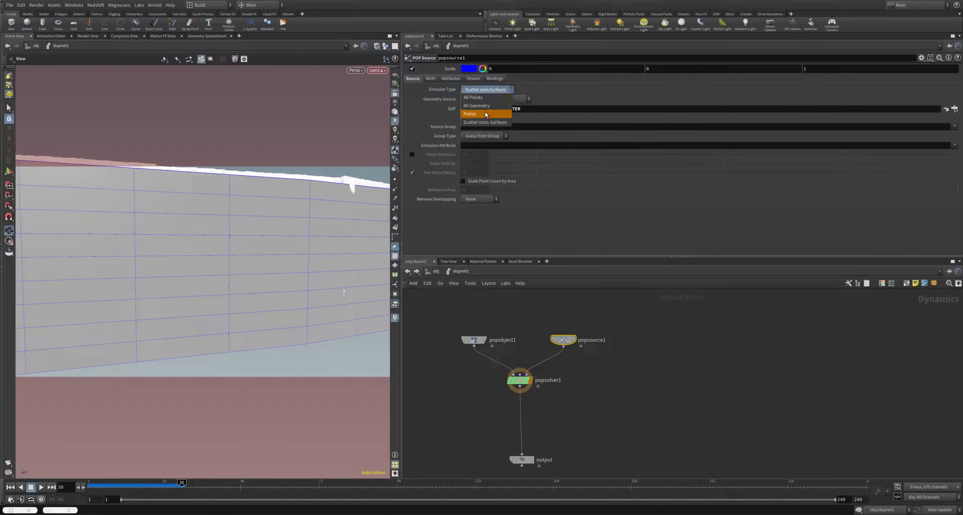
left_click(474, 98)
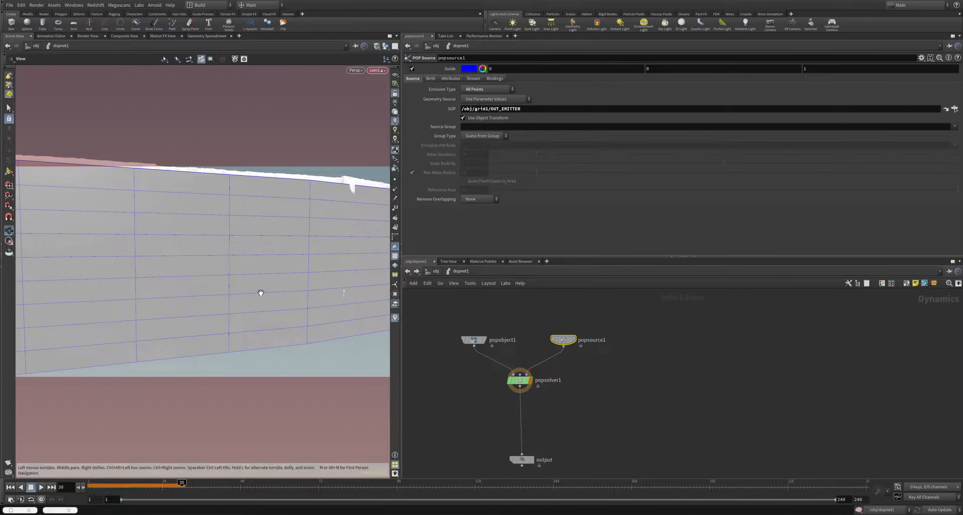
left_click(494, 99)
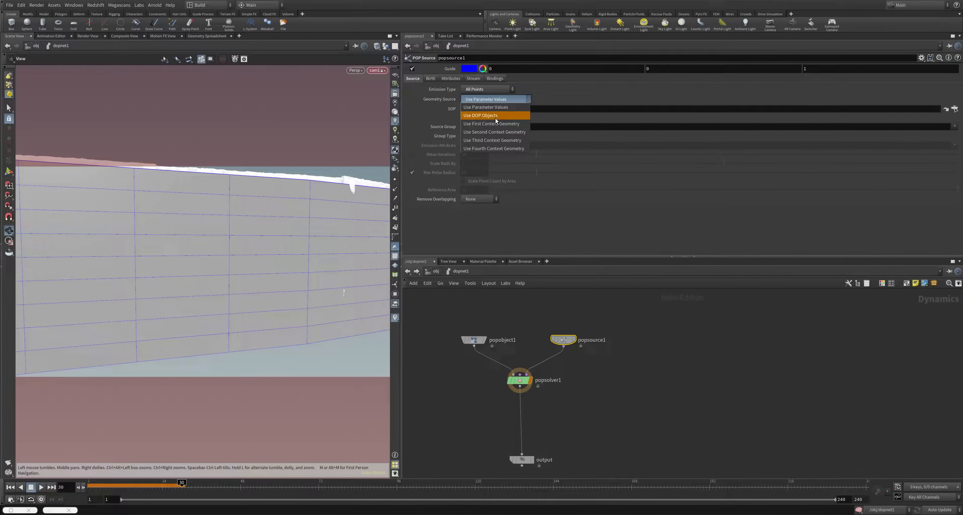
left_click(503, 108)
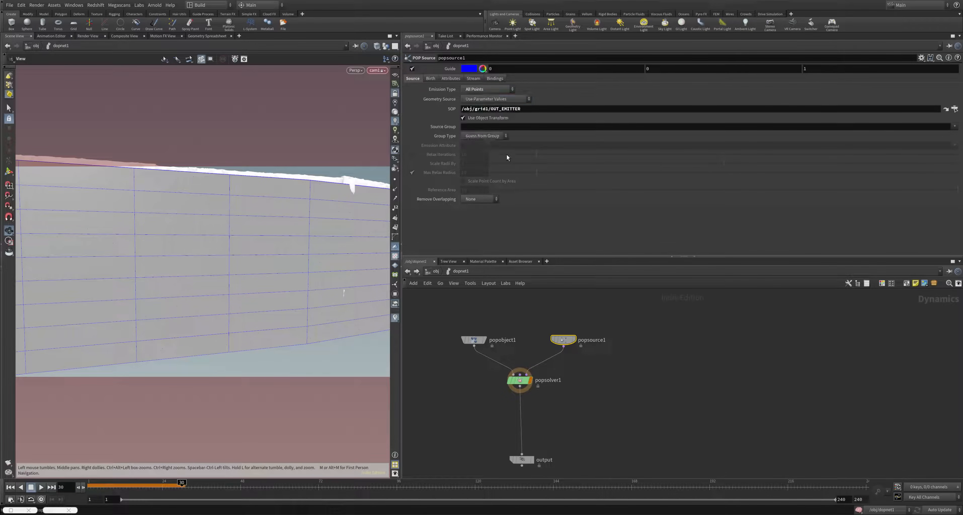
left_click_drag(273, 284, 209, 296)
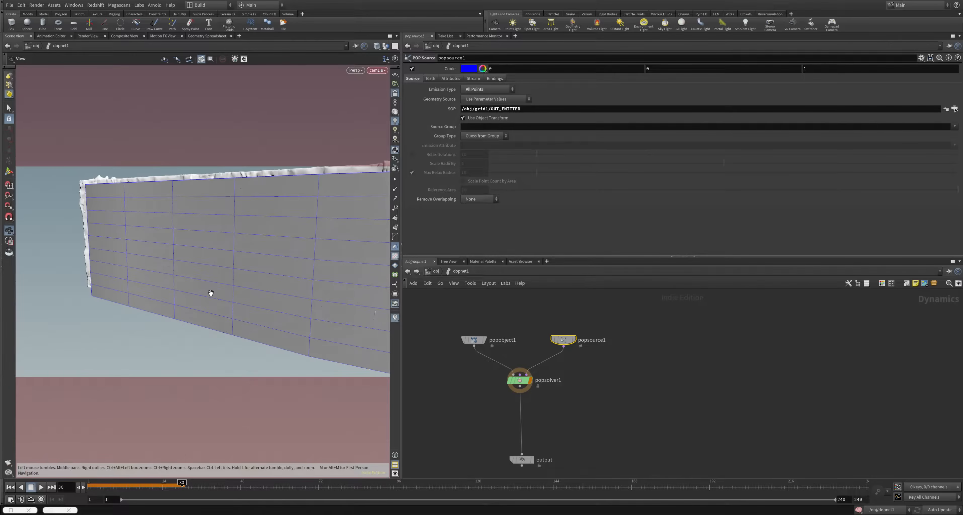
Increase the viewport's particle point size to about 5.72 pixels in the display options and look along the wall
key("d")
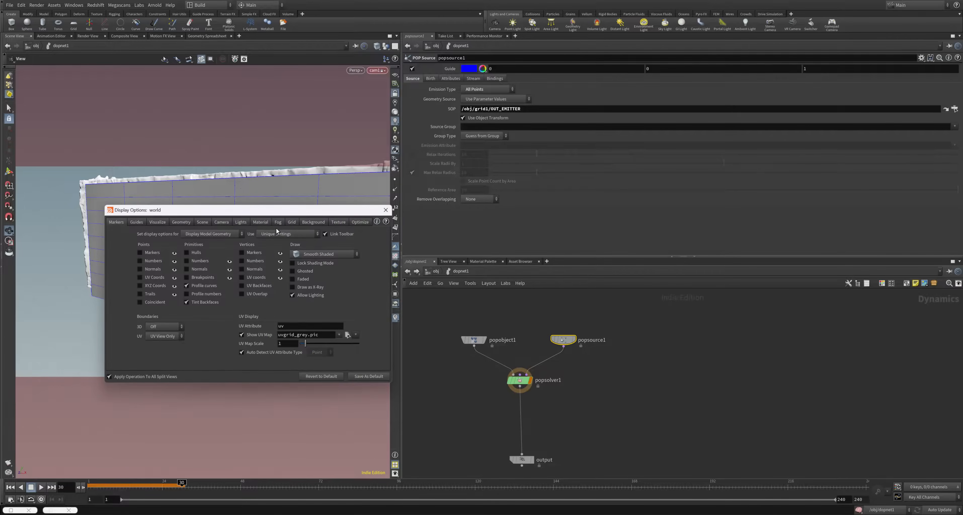
left_click_drag(197, 211, 322, 223)
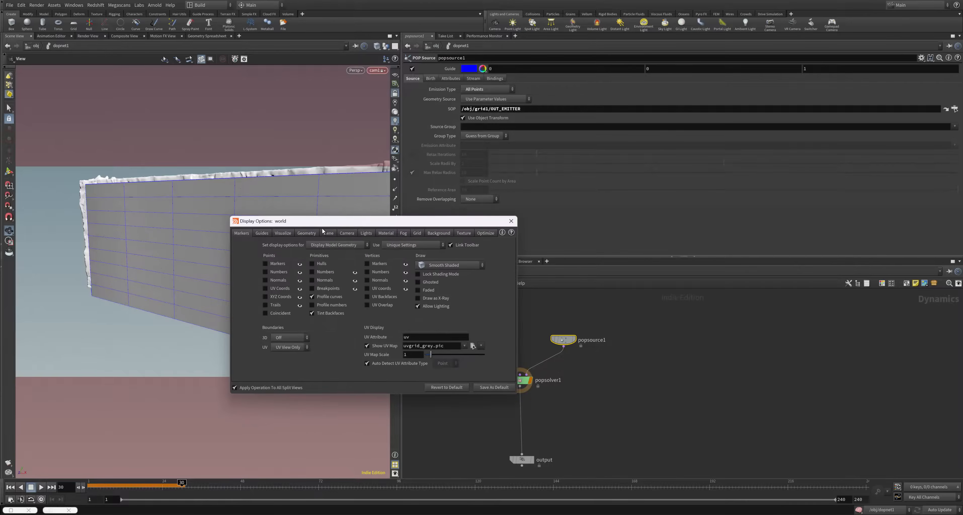
left_click(312, 234)
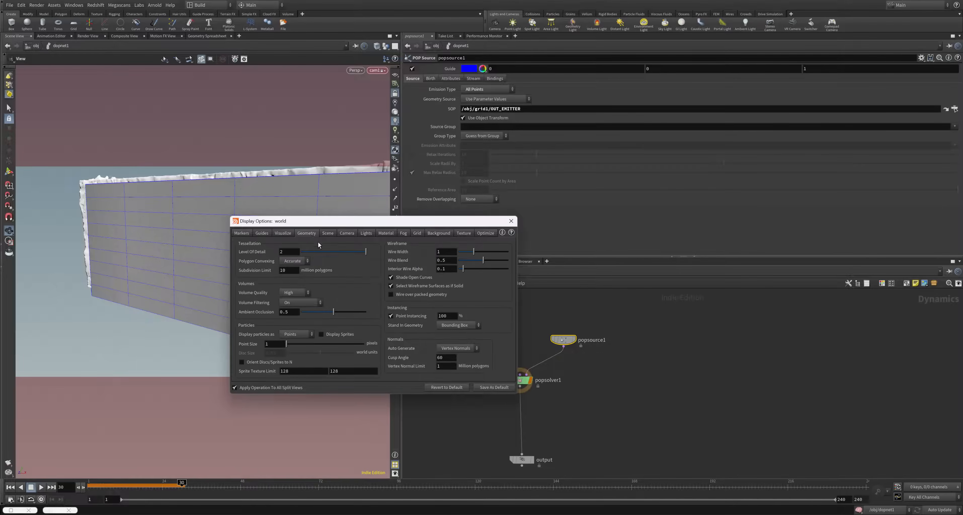
left_click_drag(298, 346, 327, 346)
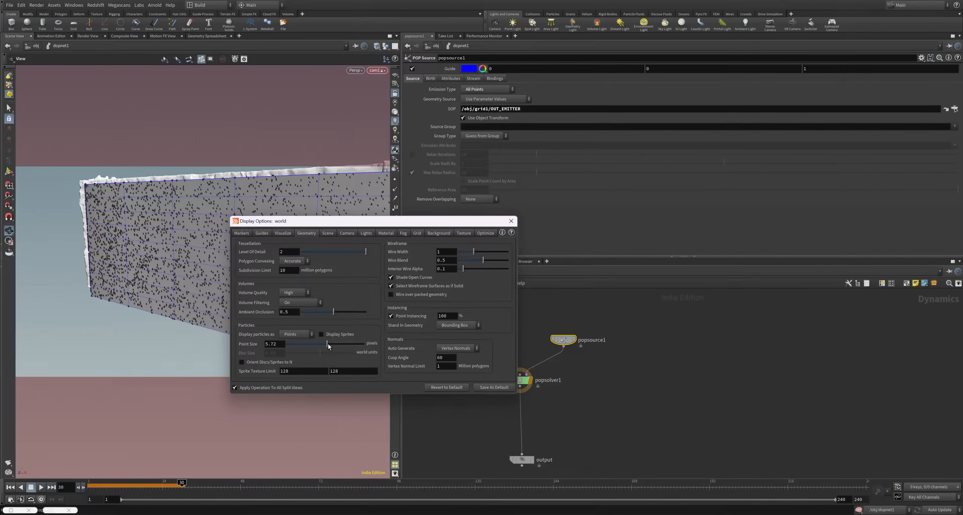
left_click(510, 221)
left_click_drag(244, 243, 230, 284)
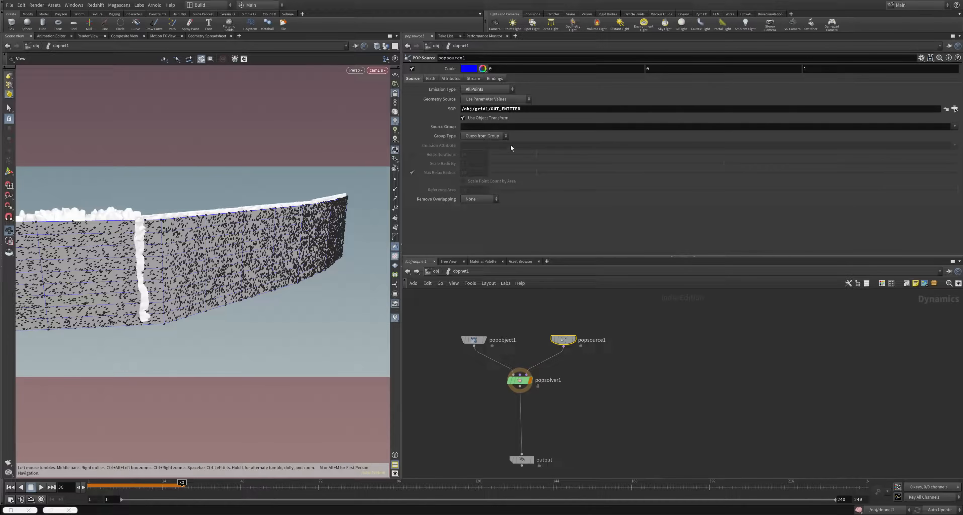
Set the POP Source's impulse activation to the expression $F==1
left_click(431, 79)
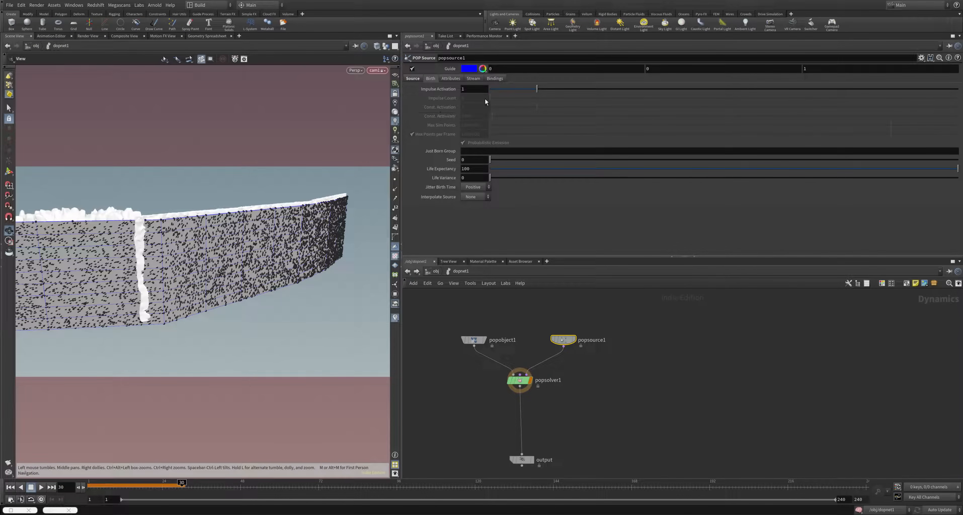
left_click(480, 88)
type("$")
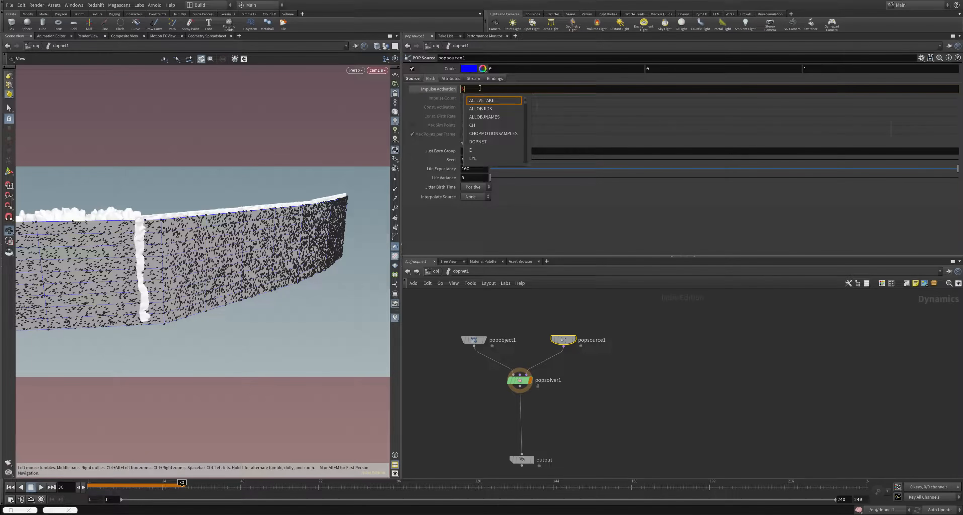
type("==")
type("F==1")
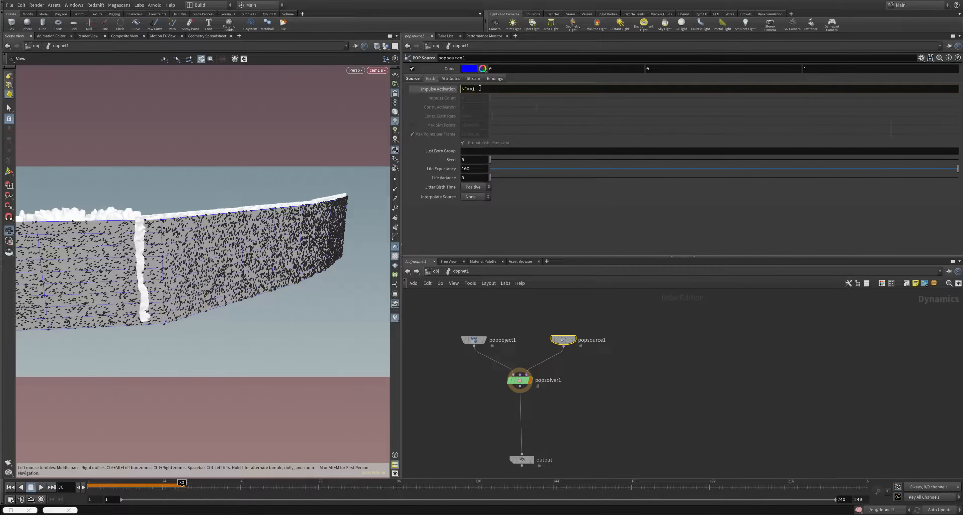
key("Return")
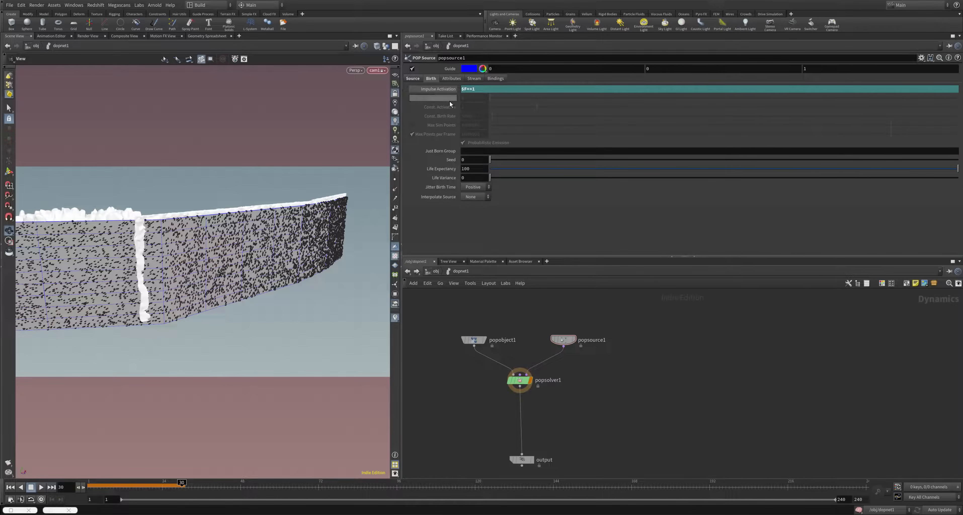
Change the POP Source's emission type to Scatter onto Surfaces
left_click(414, 78)
left_click(487, 90)
left_click(483, 122)
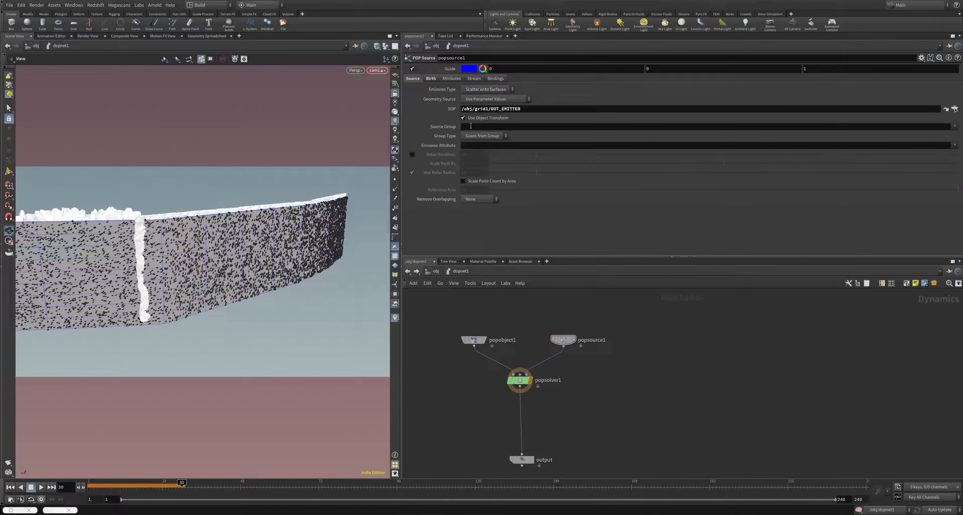
Set the constant birth rate to 0 and return to the first frame
left_click(436, 80)
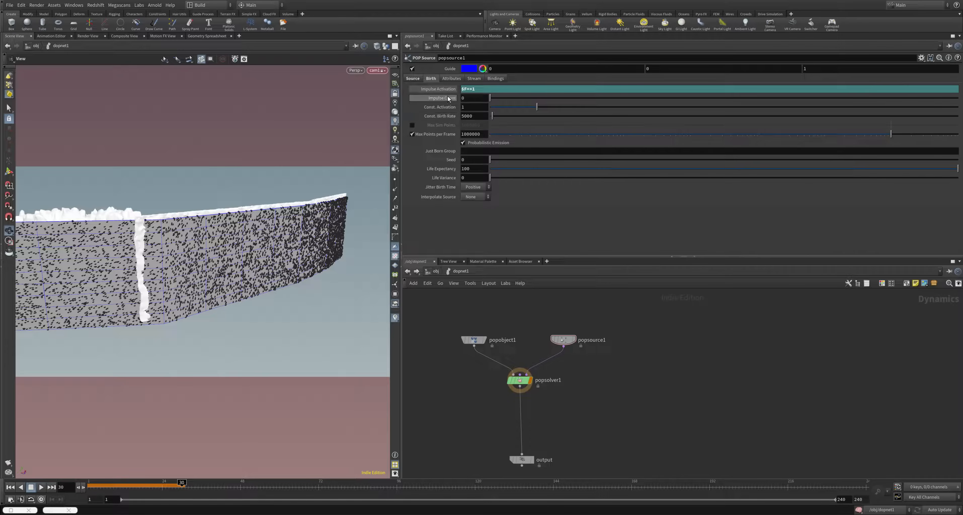
double_click(475, 117)
type("0")
key("Return")
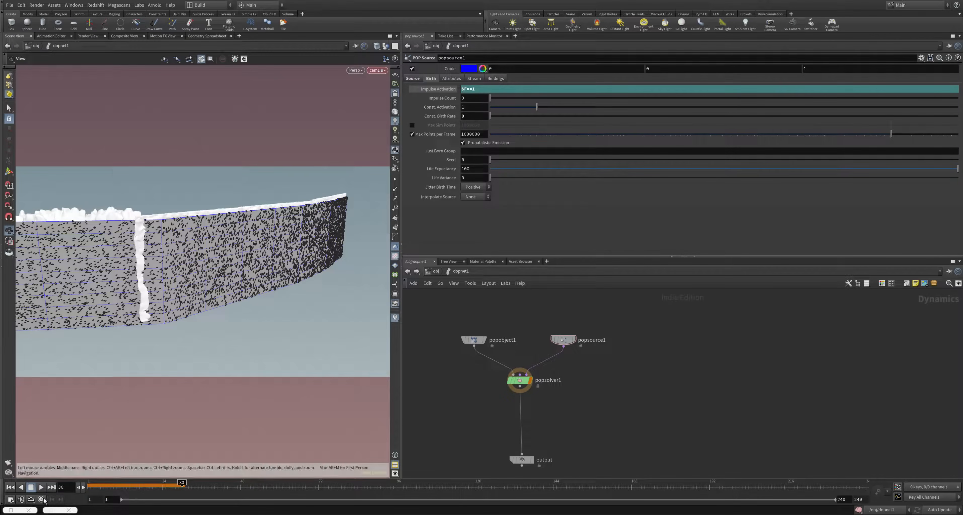
left_click(11, 488)
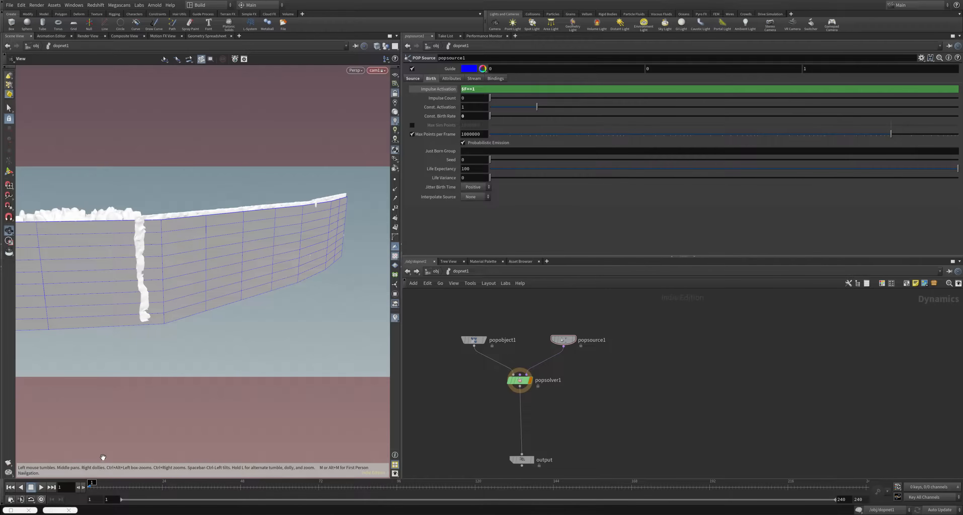
Set the impulse count to 35, then play the simulation and rewind it to check the scattered particles
double_click(474, 100)
left_click(450, 91)
double_click(471, 100)
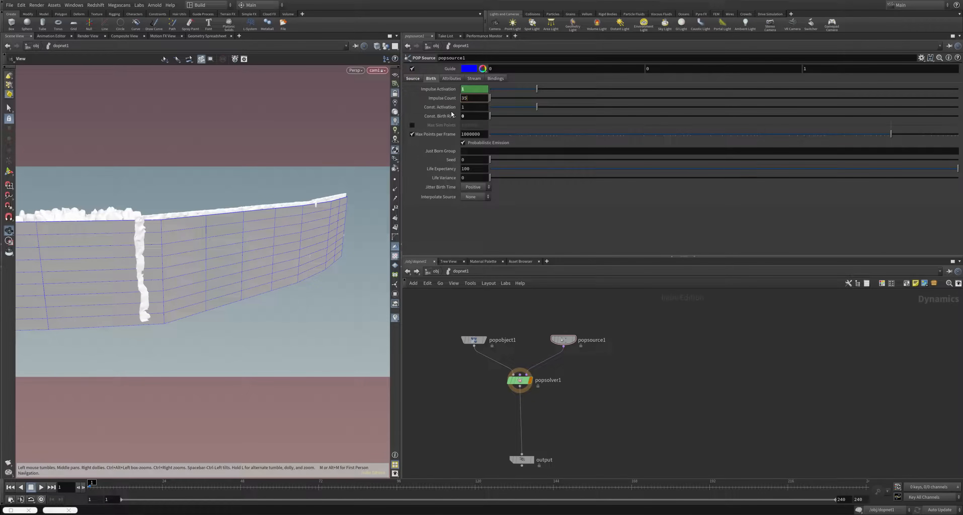
type("35")
key("Return")
left_click_drag(217, 275, 196, 285)
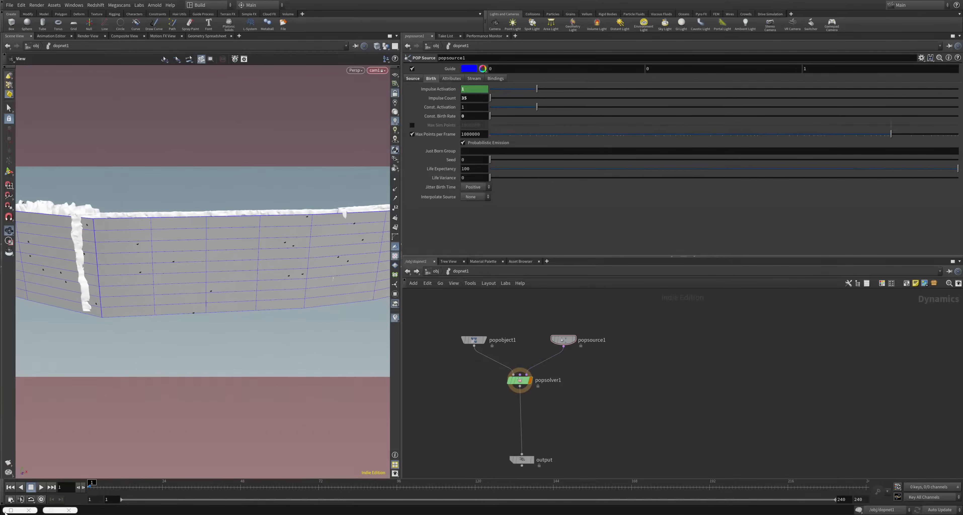
left_click(41, 487)
left_click(41, 487)
left_click(10, 487)
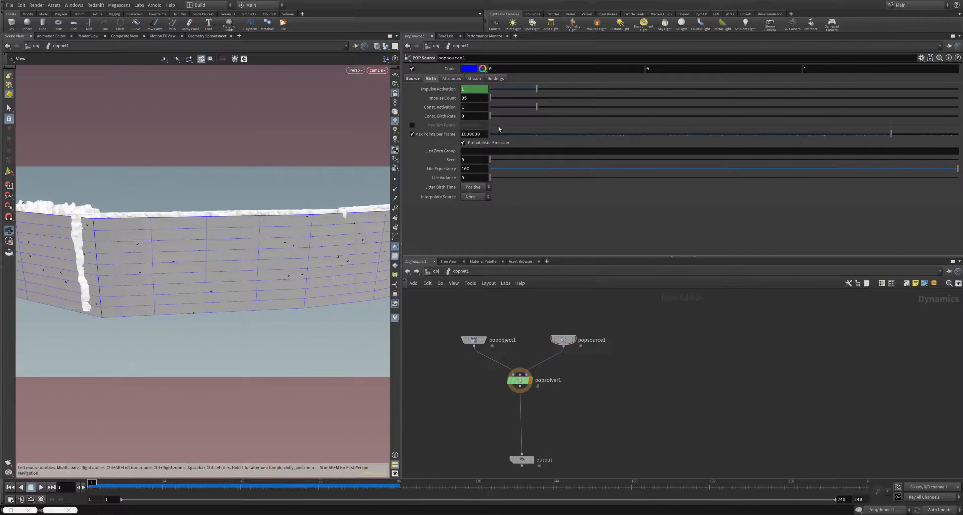
Set the POP Source's initial velocity to Add to inherited velocity and scrub a few frames to check the particle motion
left_click(452, 79)
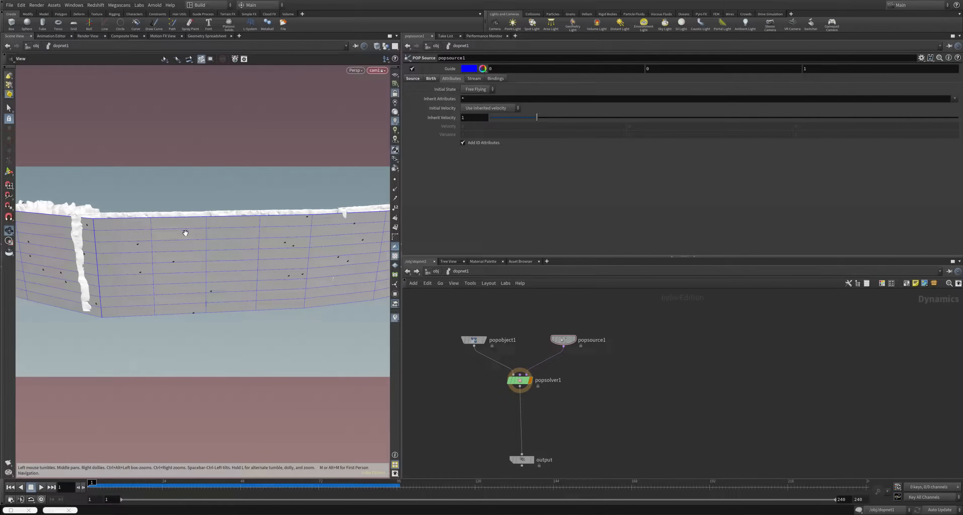
left_click(494, 109)
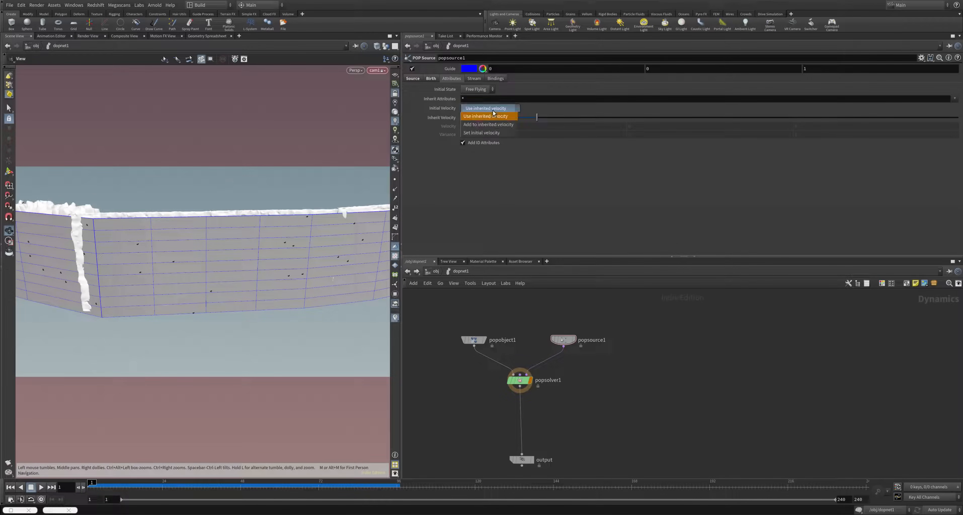
left_click(494, 126)
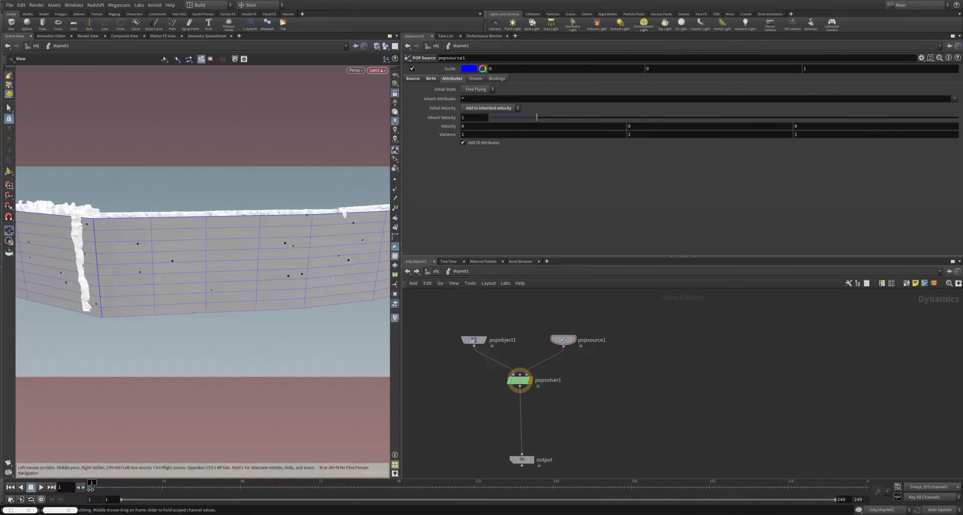
mouse_move(102, 482)
left_mouse_down()
mouse_move(240, 482)
mouse_move(110, 477)
left_mouse_up()
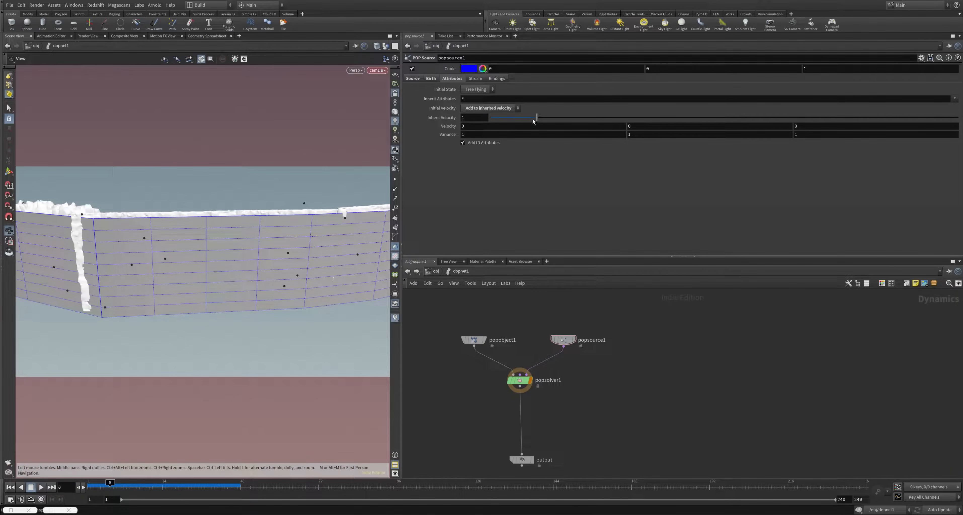
Lower the inherited velocity to about 0.332 and play the simulation from the first frame
left_click_drag(536, 120, 505, 119)
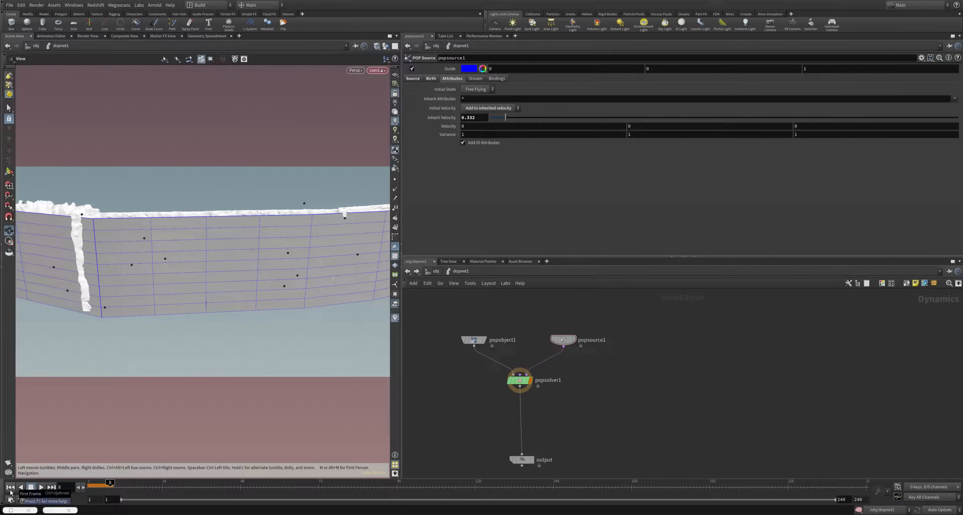
left_click(11, 487)
left_click(41, 488)
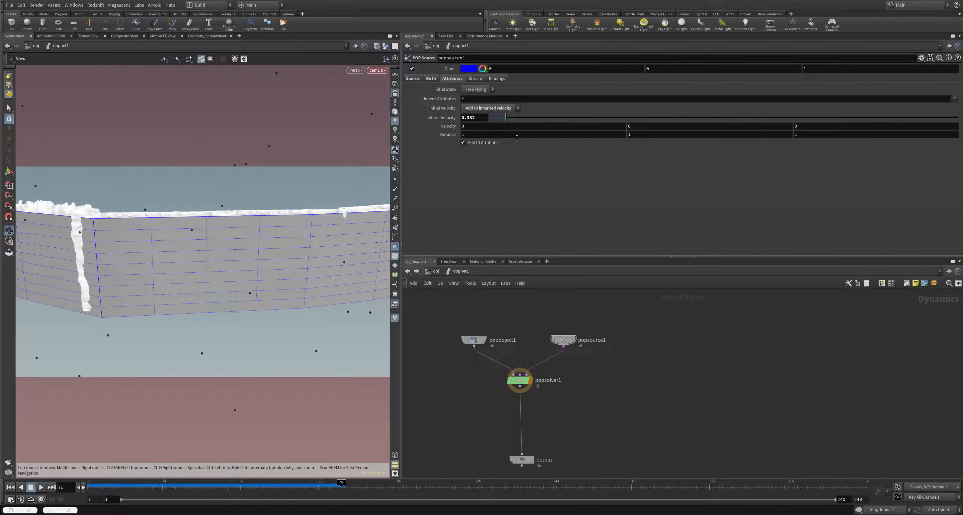
Reduce the inherited velocity to about 0.107 and replay the simulation with the whole wall in view
left_click_drag(500, 120, 495, 120)
left_click(10, 487)
left_click(41, 487)
left_click(43, 487)
right_click_drag(206, 290, 229, 340, "alt")
left_click(10, 487)
left_click(41, 487)
left_click(41, 487)
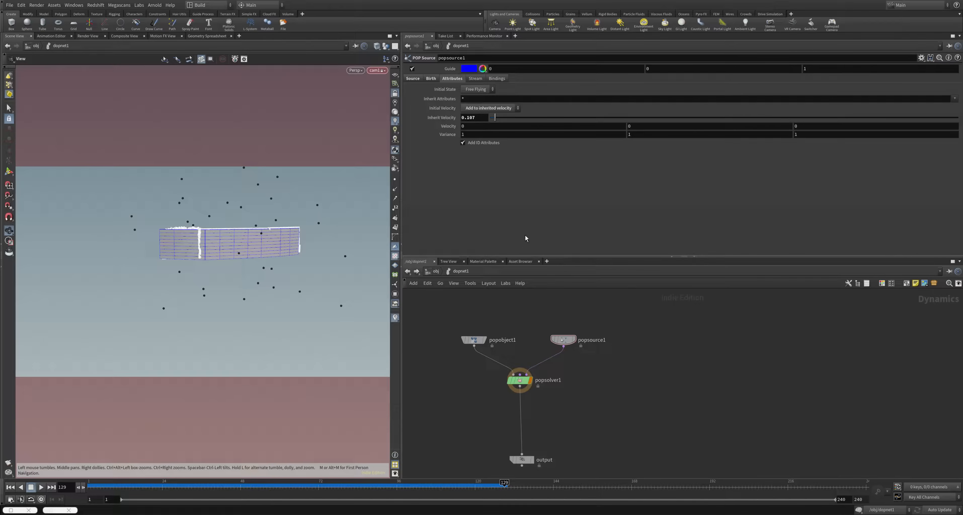
Reduce the inherited velocity to about 0.016, play the simulation and return to the first frame
left_click_drag(495, 118, 491, 117)
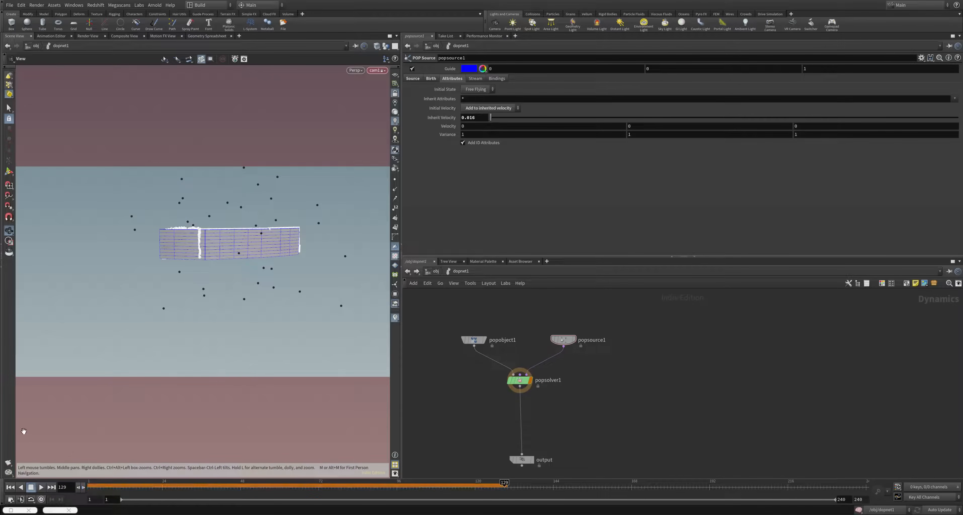
left_click(10, 487)
left_click(41, 487)
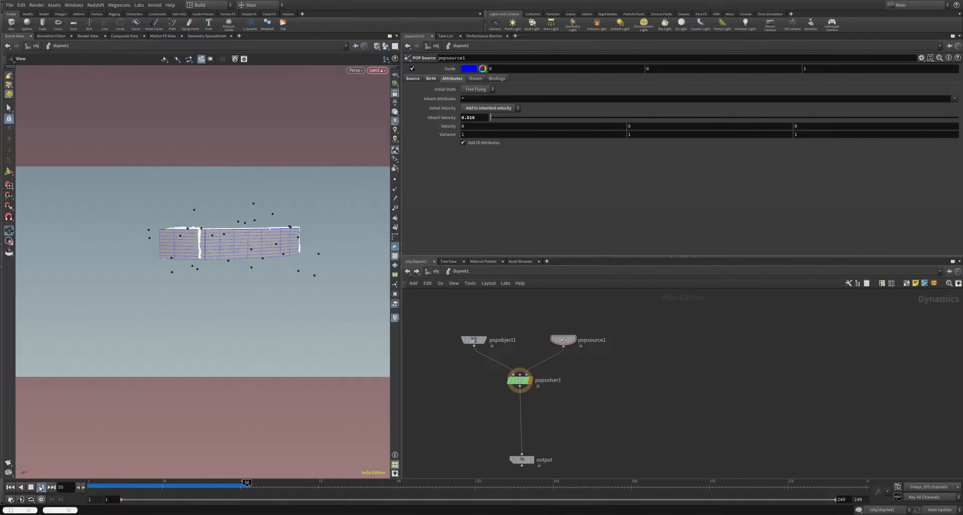
left_click(41, 487)
left_click(11, 487)
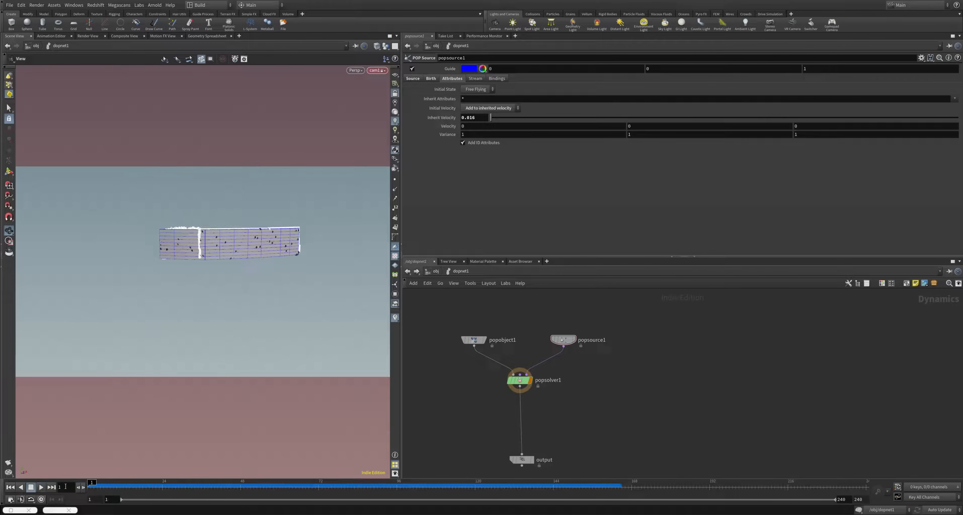
Keep the initial state at Free Flying and set the velocity variance to 0.1 on all three axes
left_click(475, 89)
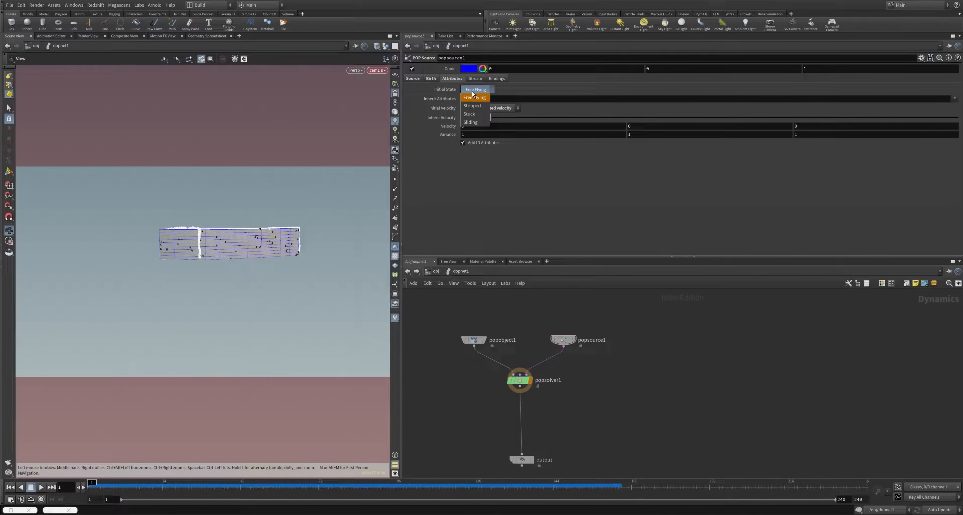
left_click(475, 97)
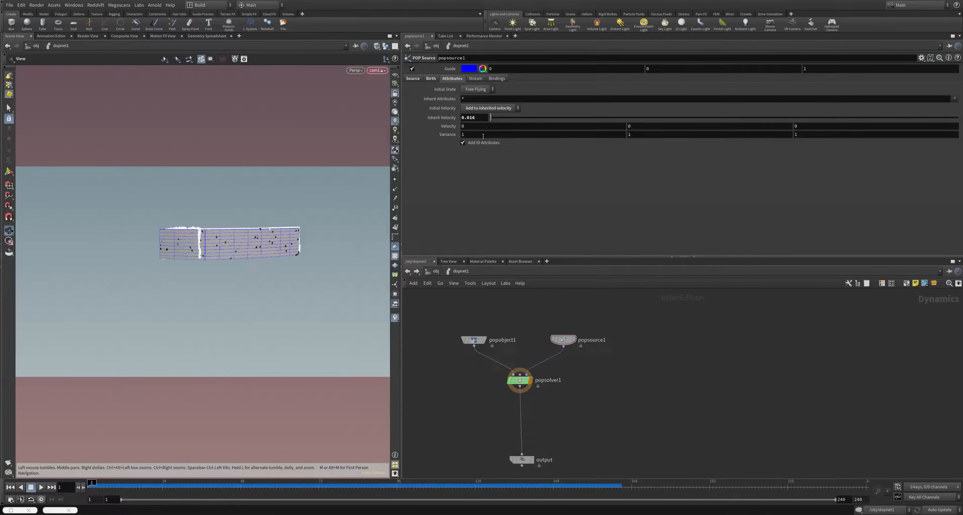
right_click(444, 135)
key("Escape")
left_click(481, 135)
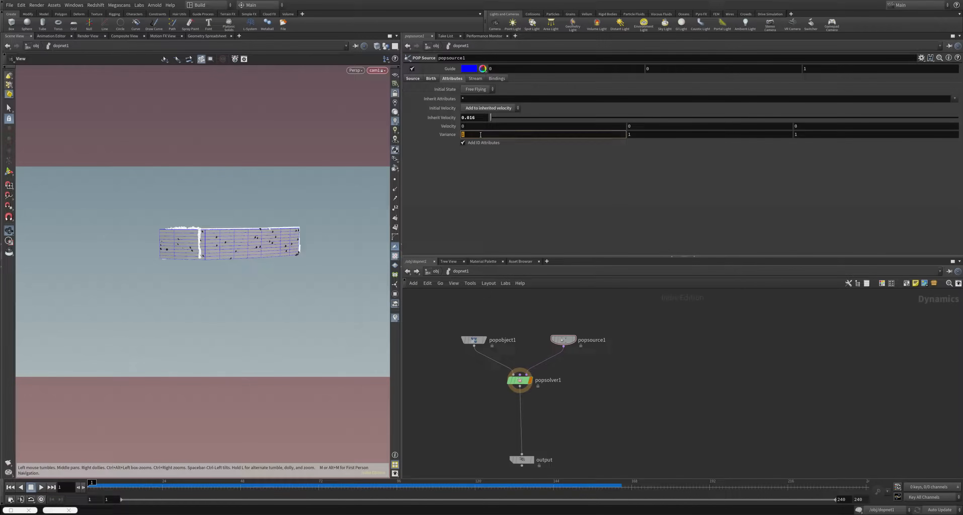
left_click(483, 110)
left_click(484, 135)
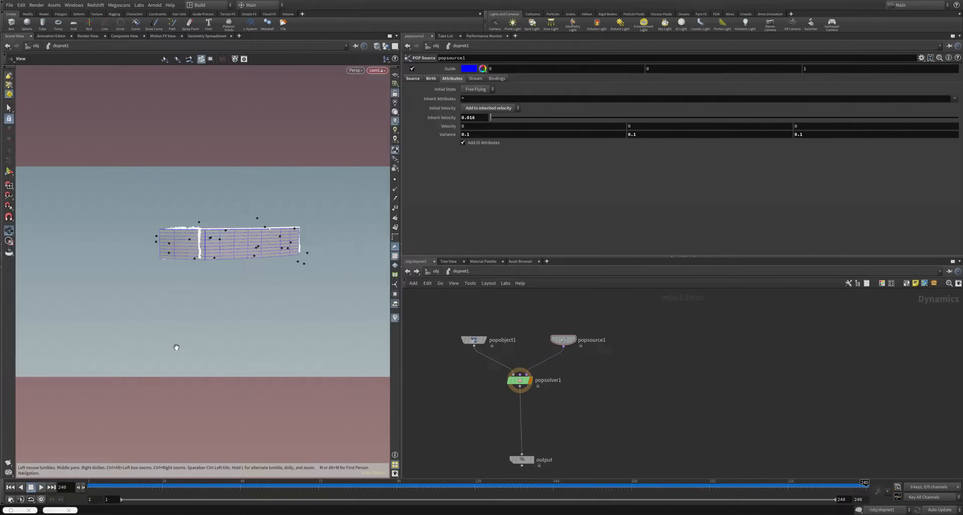
Replay the simulation from the first frame and check how far the particles drift from the wall
left_click(10, 488)
left_click(41, 489)
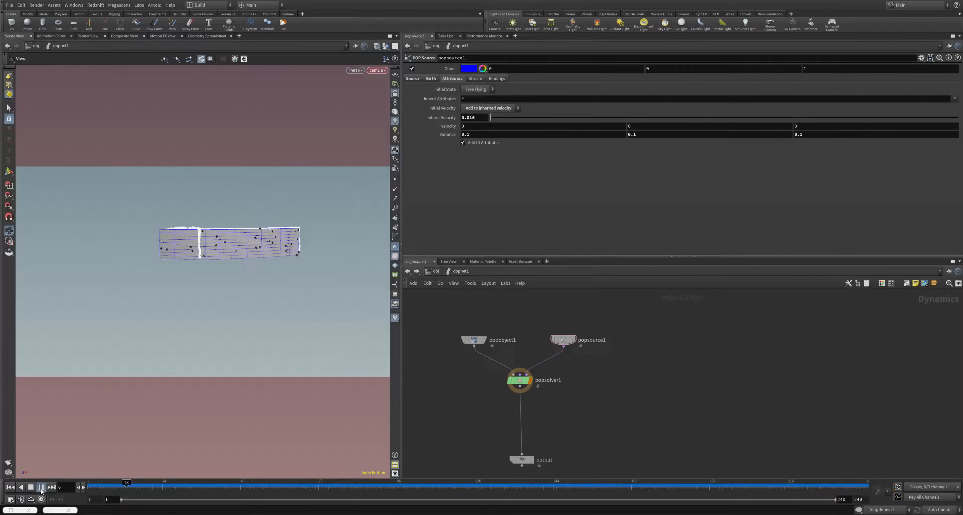
left_click(41, 489)
left_click(10, 487)
left_click(41, 488)
left_click(41, 490)
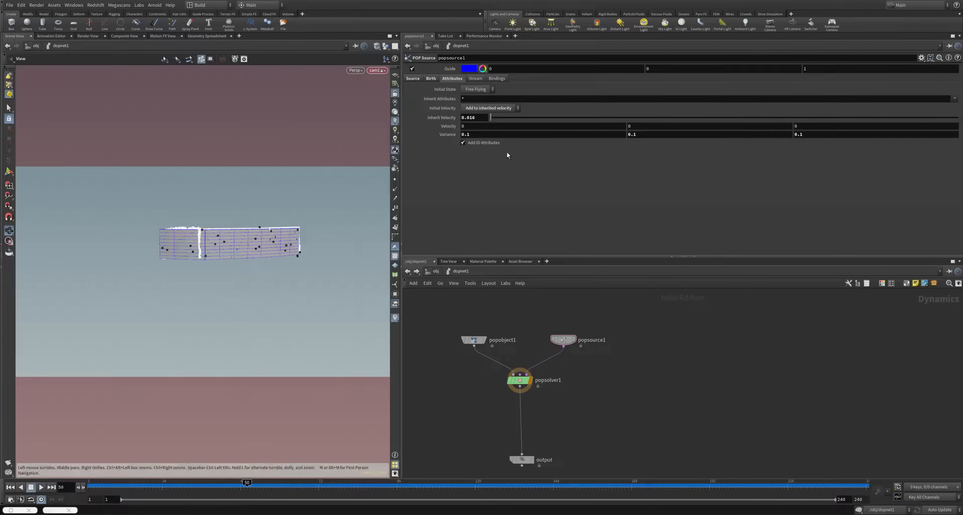
Raise the inherited velocity to about 0.123 and replay the simulation from the first frame
left_click_drag(492, 123, 496, 118)
left_click(11, 487)
left_click(41, 488)
left_click(42, 488)
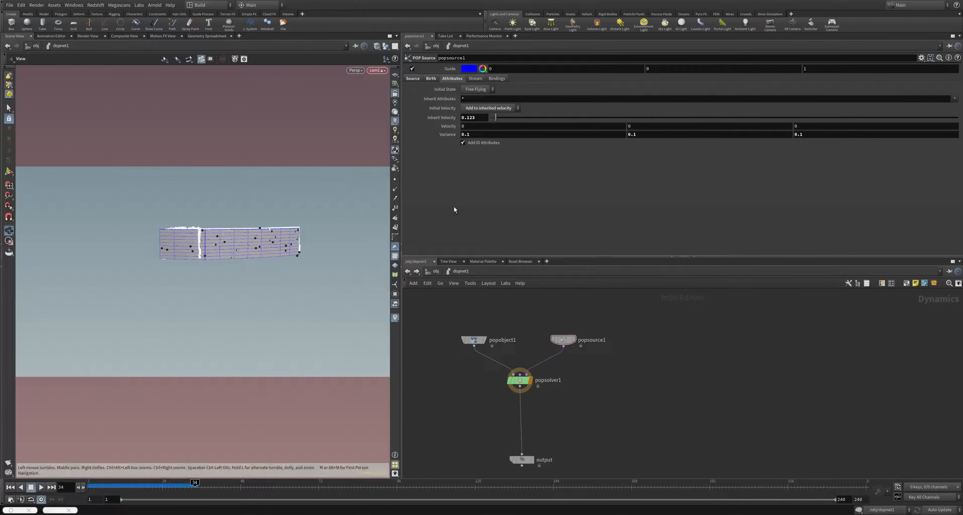
Set the velocity variance to 0.33 on all three axes of the POP source and play the simulation
left_click_drag(467, 137, 477, 138)
type("33")
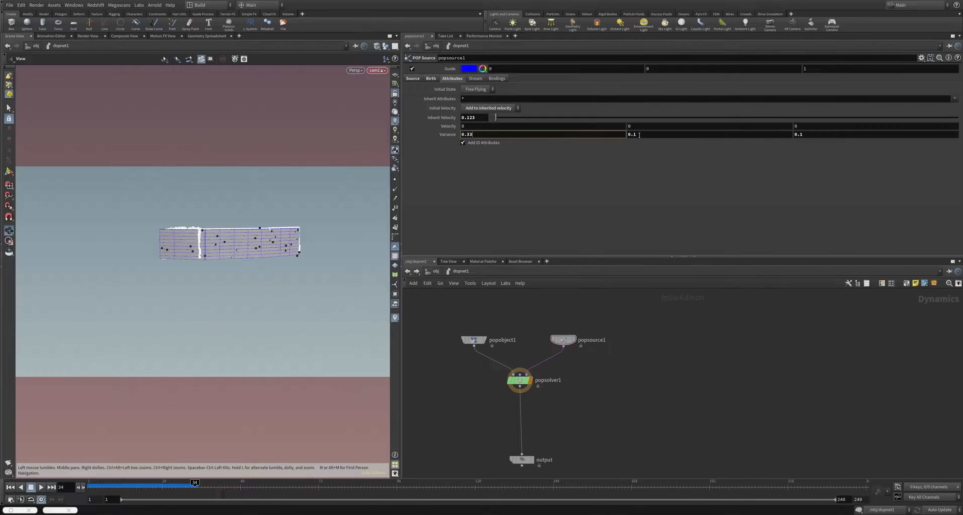
left_click_drag(639, 135, 633, 135)
type("33")
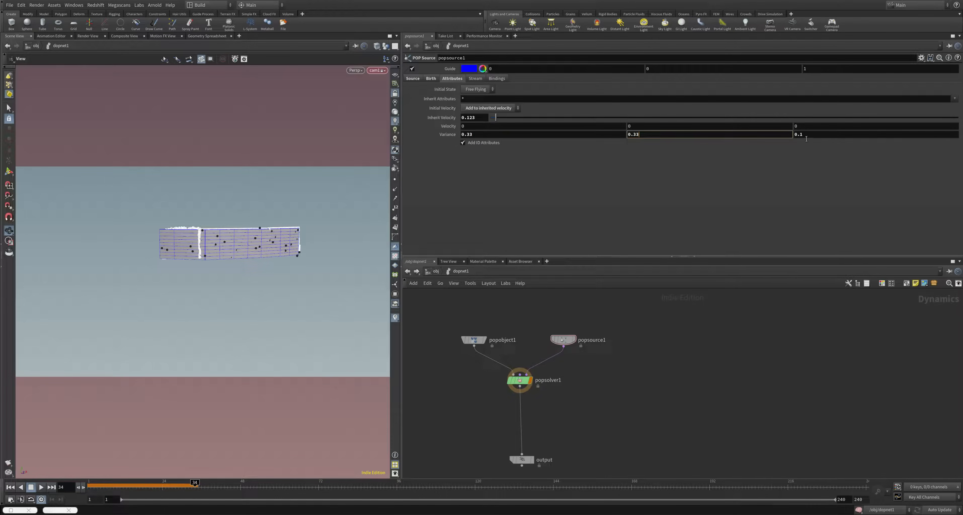
left_click_drag(800, 138, 804, 138)
type("33")
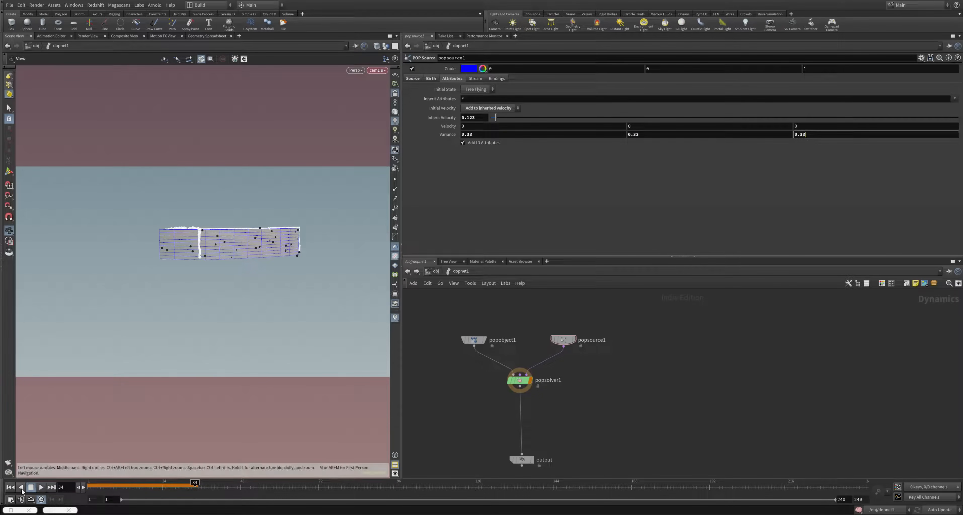
left_click(41, 487)
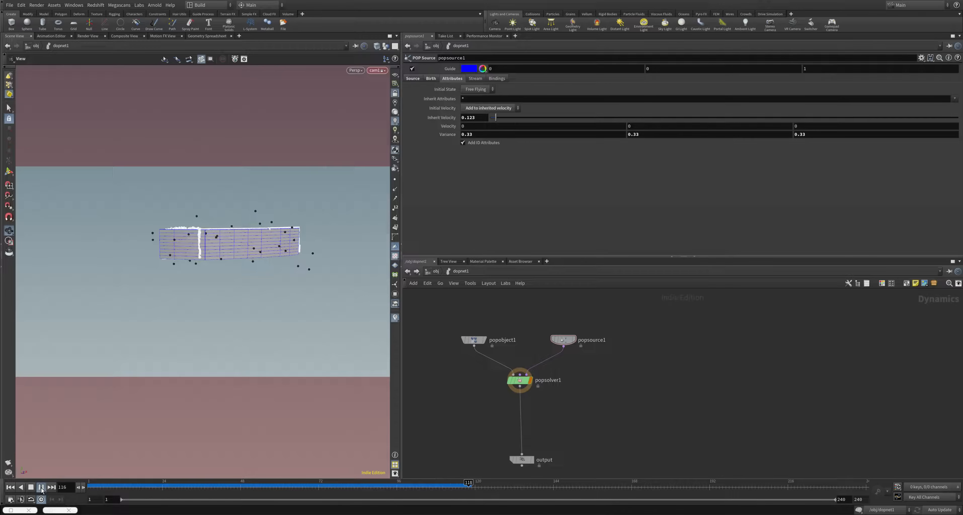
left_click(41, 487)
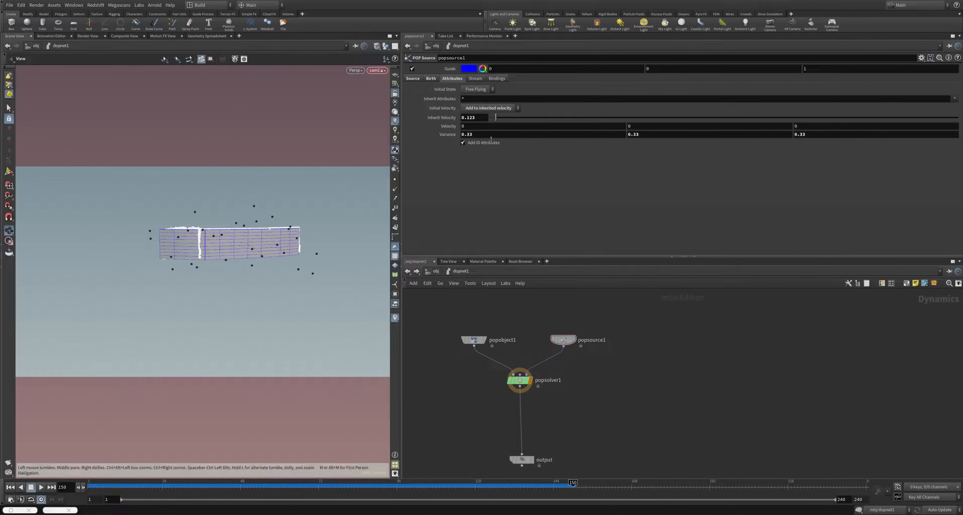
Spread the POP object and POP source nodes apart and add a POP Steer Wander node beside the source
left_click_drag(569, 339, 634, 320)
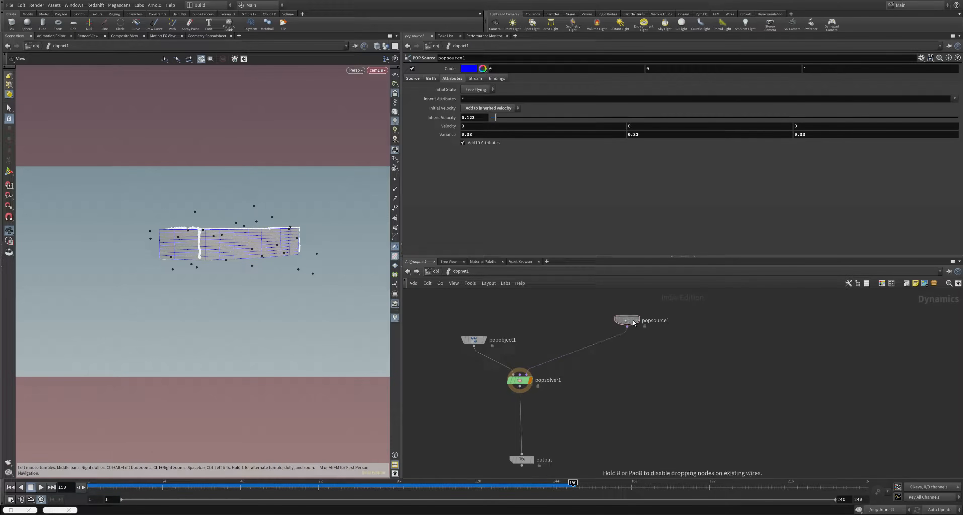
left_click_drag(480, 342, 447, 327)
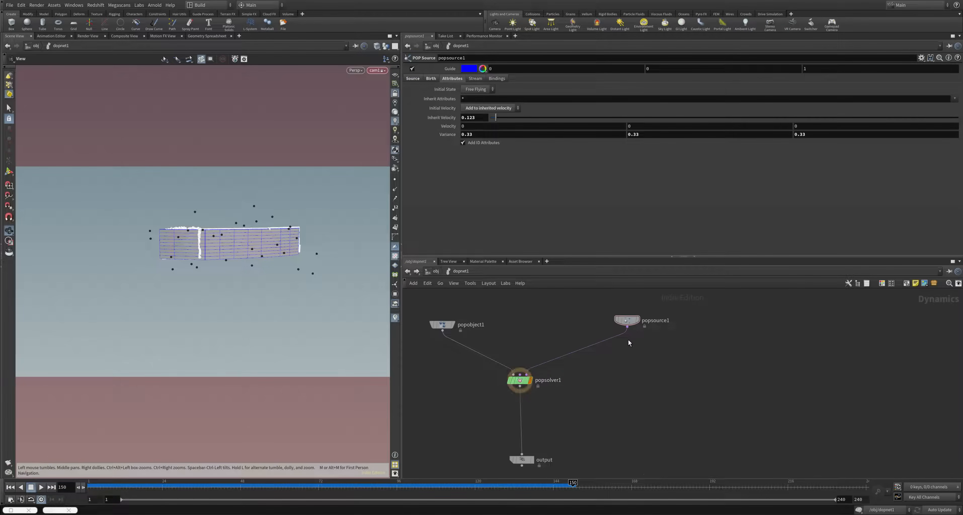
left_click_drag(633, 323, 565, 324)
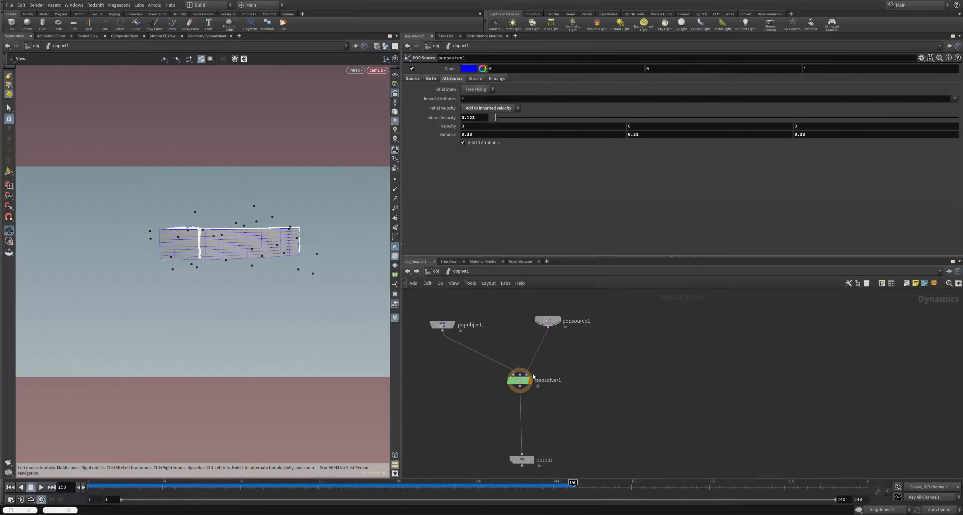
key("Tab")
type("pop")
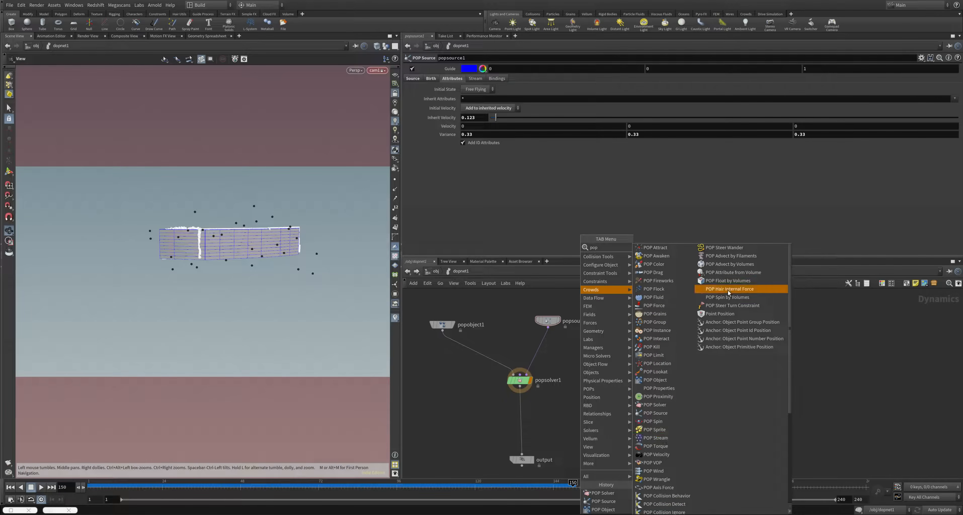
left_click(731, 248)
left_click(586, 337)
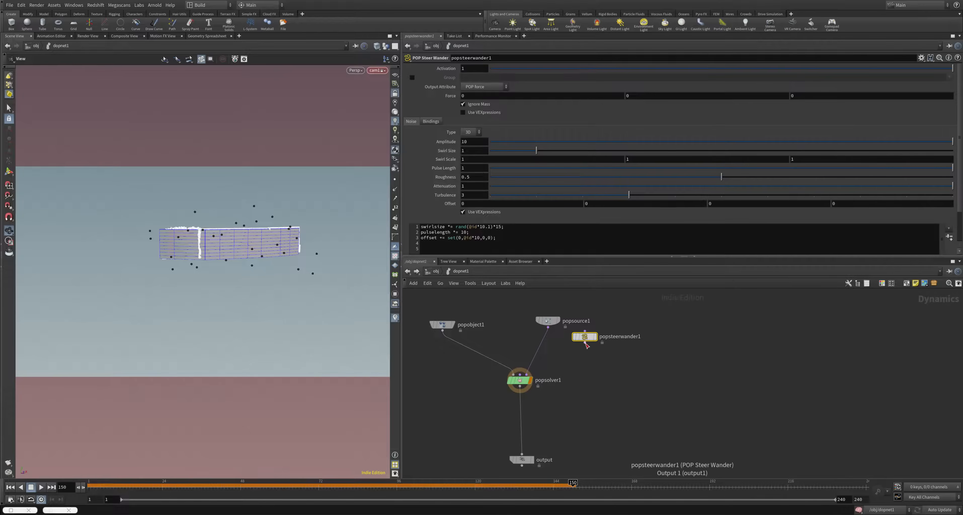
Insert a Merge node between the POP source and the POP solver and wire the steer wander node into it
key("Tab")
type("mer")
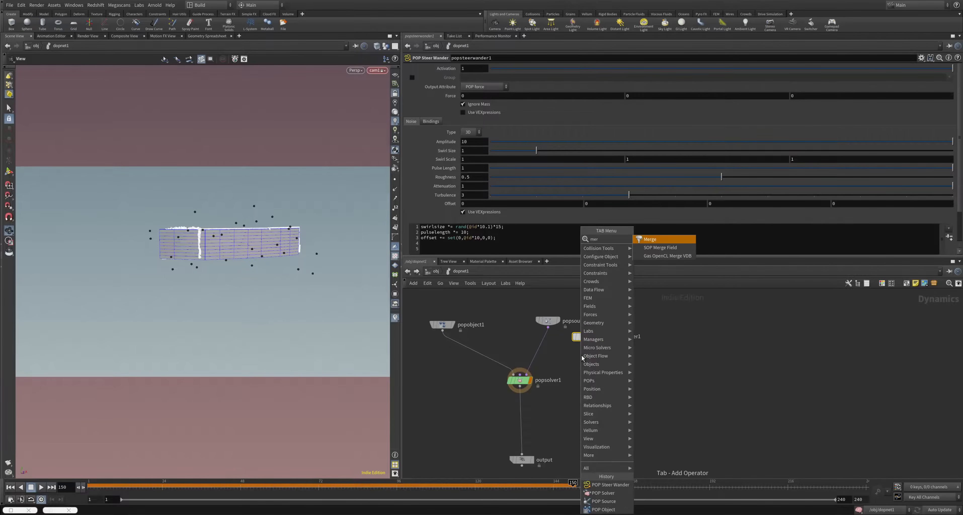
left_click(656, 240)
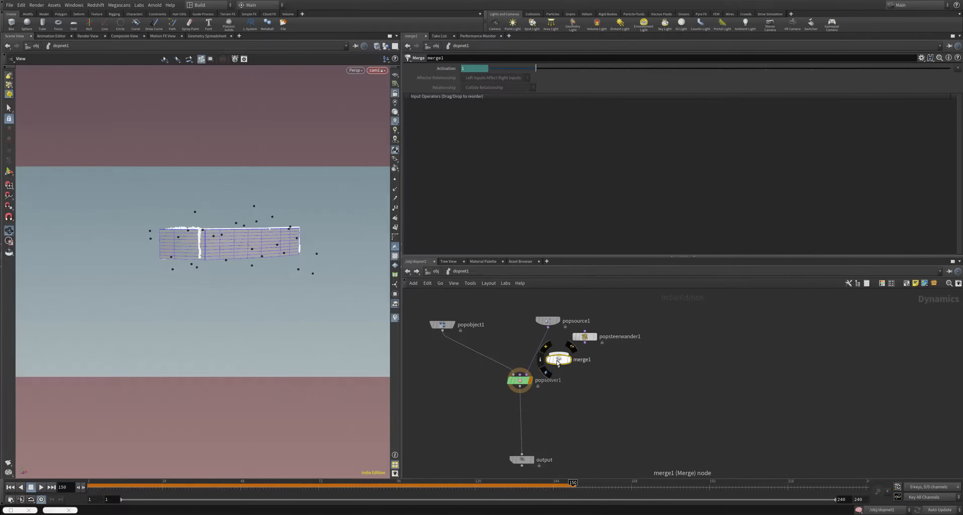
left_click(541, 362)
left_click_drag(541, 356, 584, 342)
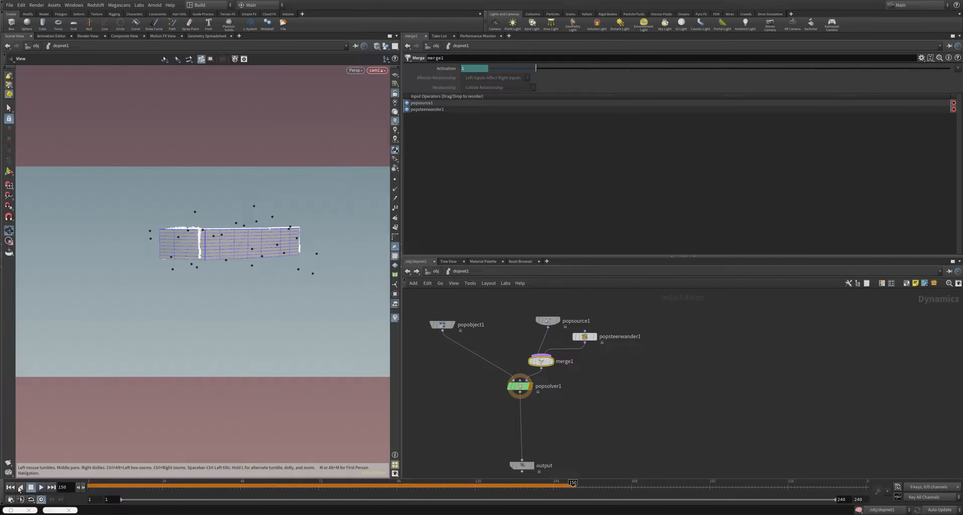
Play the simulation with the wander force from the first frame and return to the start
left_click(11, 487)
left_click(41, 487)
left_click(117, 486)
left_click(15, 487)
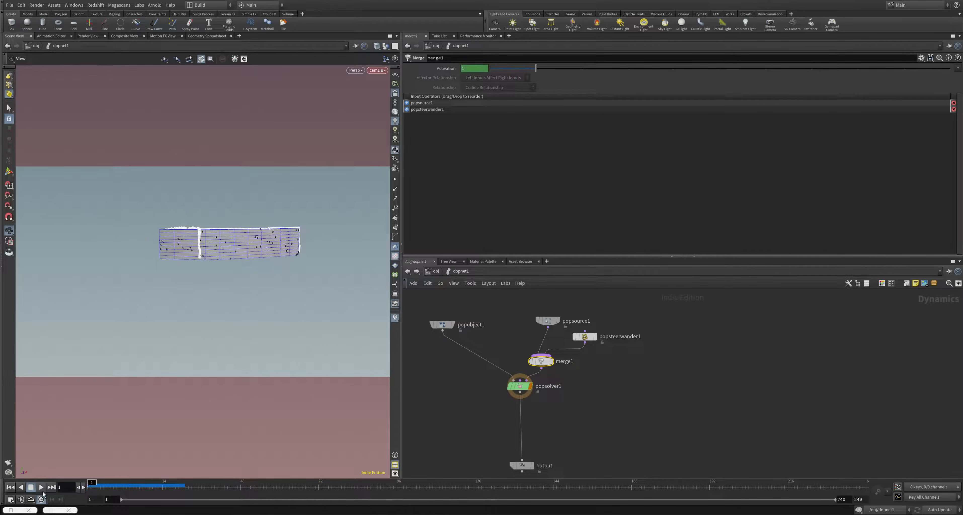
Set the steer wander amplitude to 1 and play the simulation
left_click(588, 337)
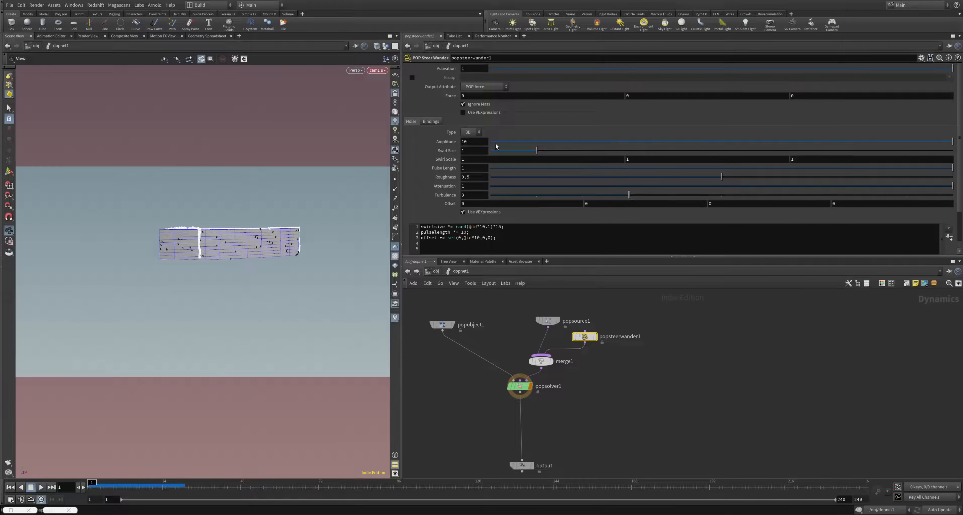
key("Return")
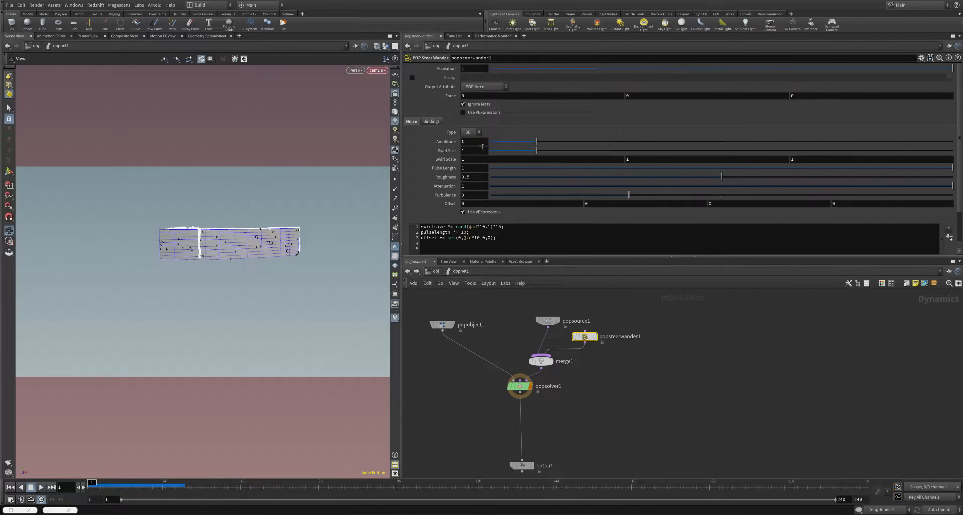
left_click(41, 488)
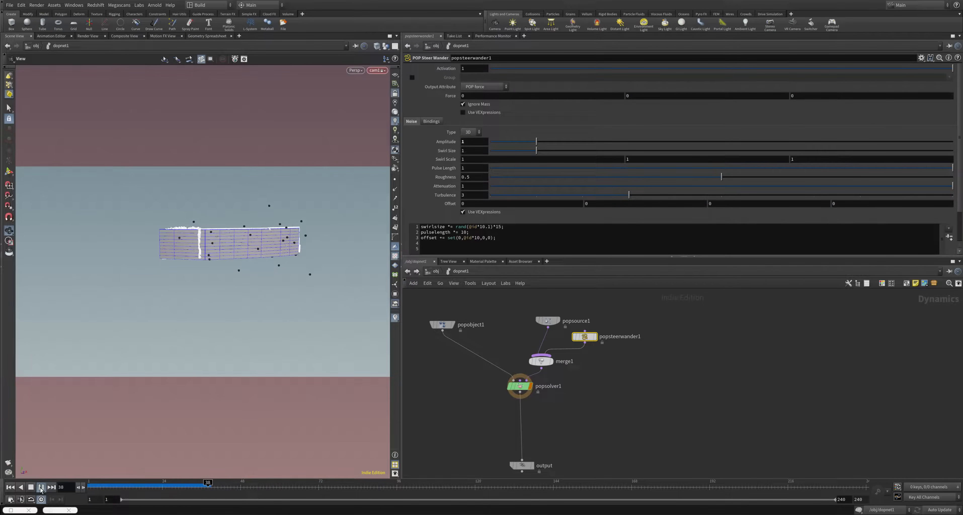
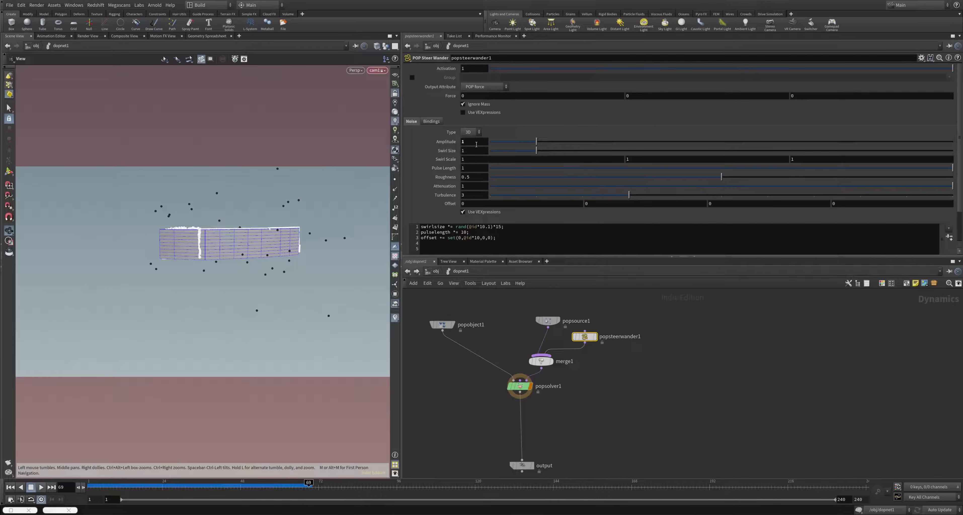
Lower the wander swirl size to about 0.266 and pulse length to about 0.0607, and replay from the first frame
left_click(503, 151)
left_click(519, 168)
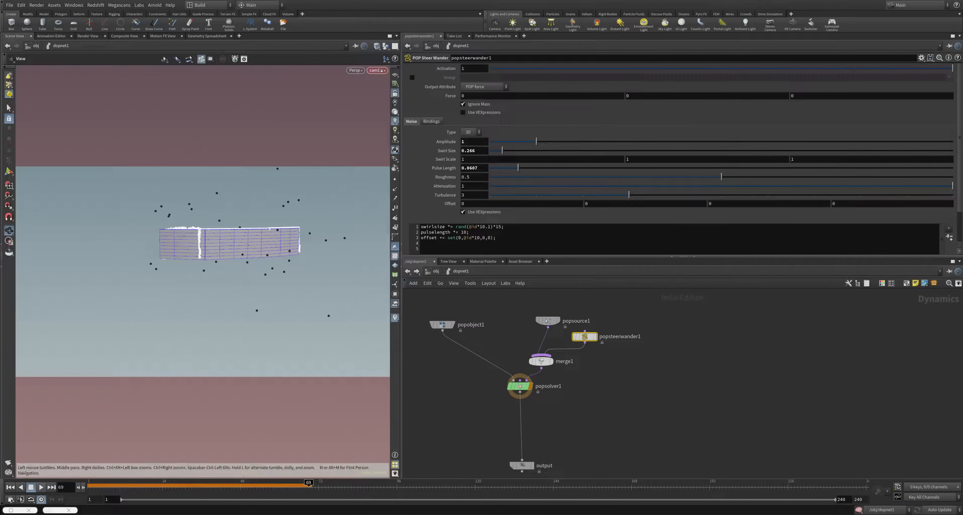
left_click(10, 487)
left_click(41, 488)
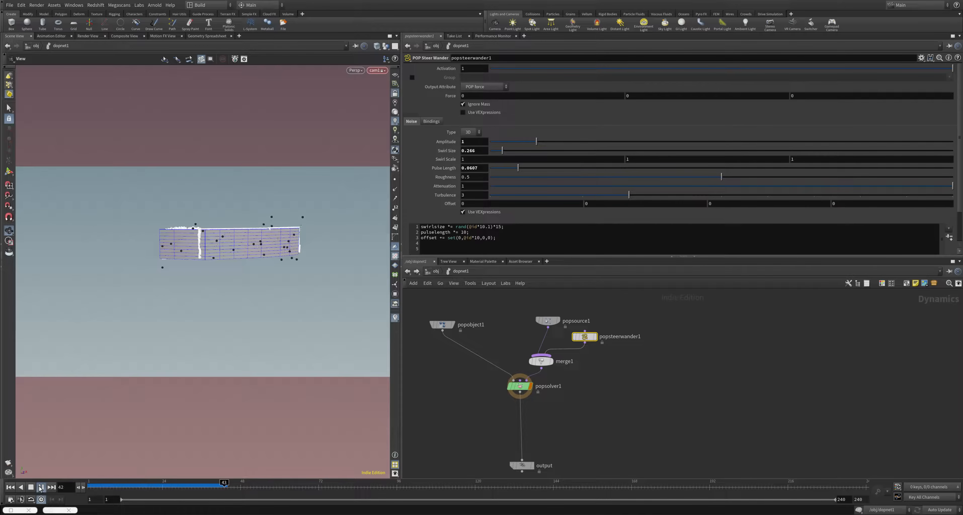
left_click(41, 488)
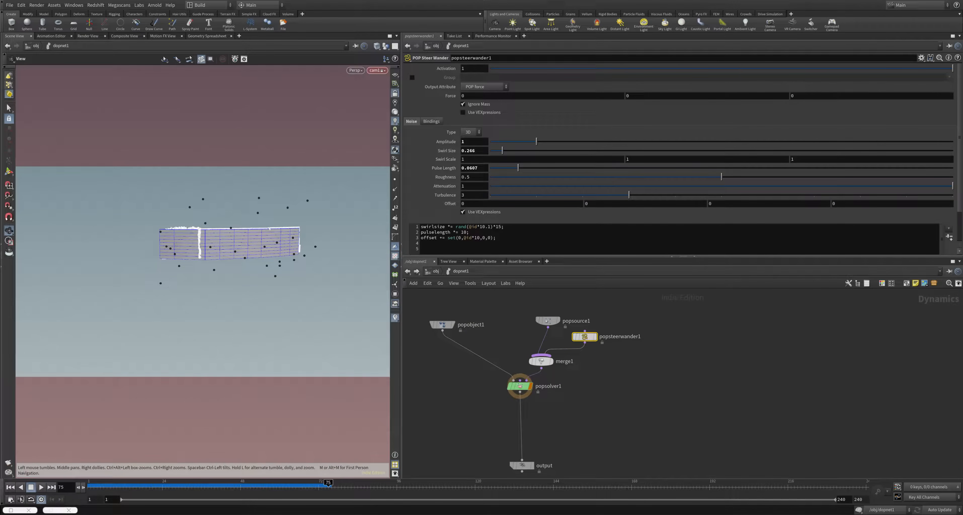
Replay the simulation twice from the first frame to check how the particles wander around the wall
left_click(11, 487)
left_click(41, 487)
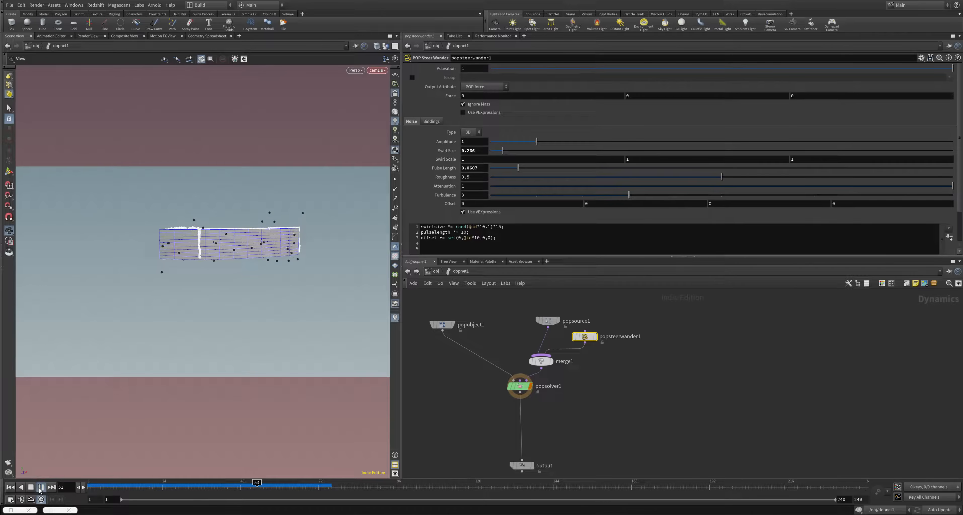
left_click(41, 487)
left_click(14, 491)
left_click(41, 488)
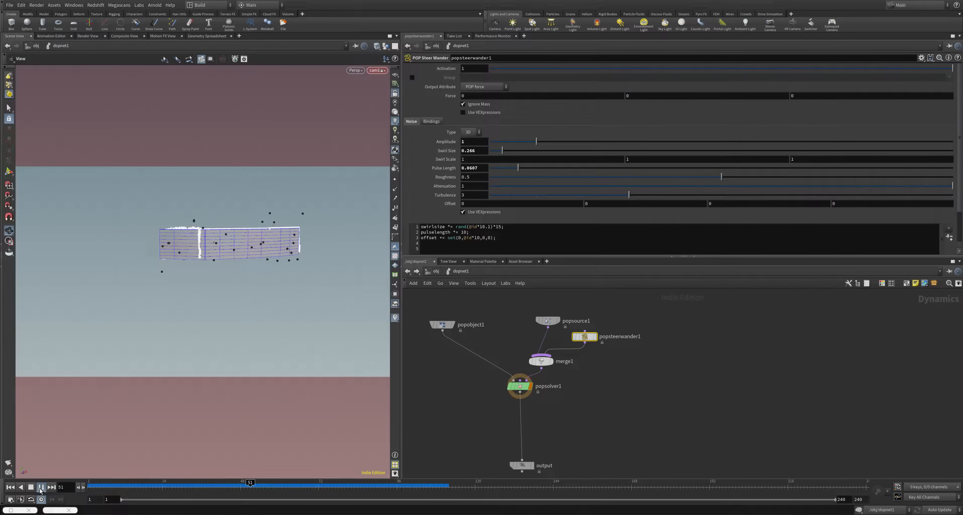
left_click(41, 487)
Move the steer wander node aside, pull its duplicate wire off the merge node and wire in a new POP Drag node
left_click_drag(585, 337, 650, 331)
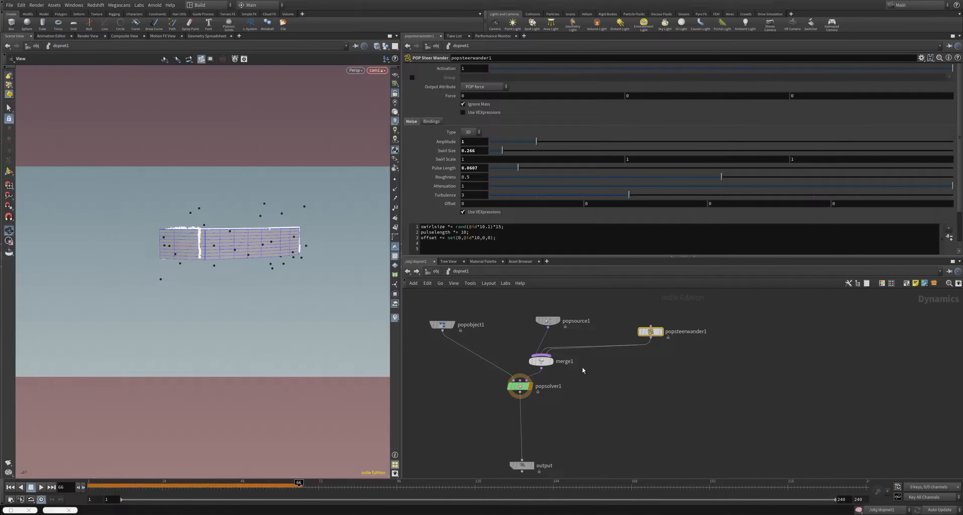
key("y")
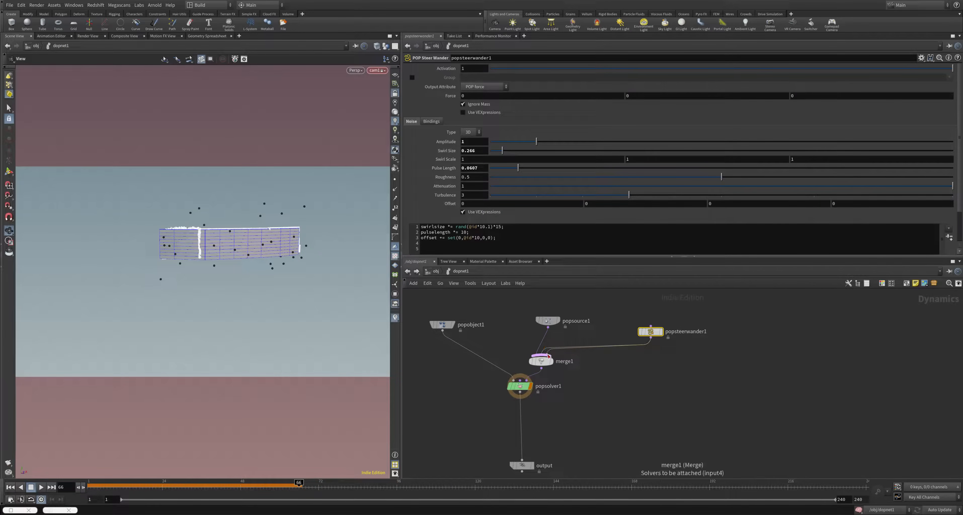
left_click_drag(545, 357, 617, 381)
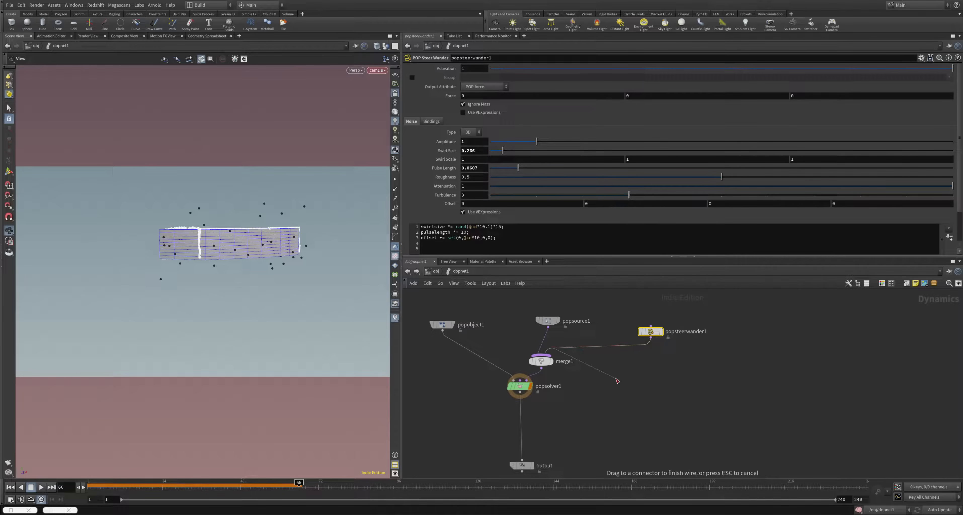
key("Tab")
type("popd")
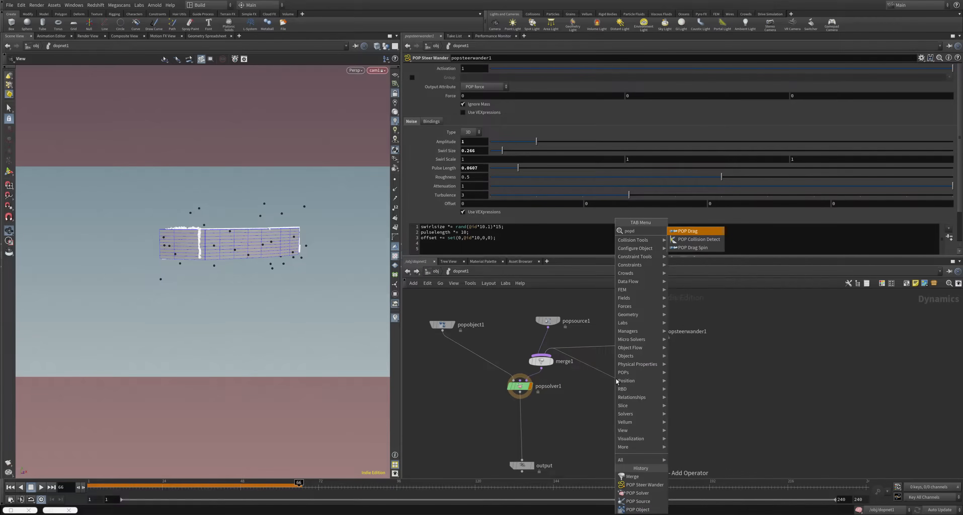
key("Return")
left_click(614, 378)
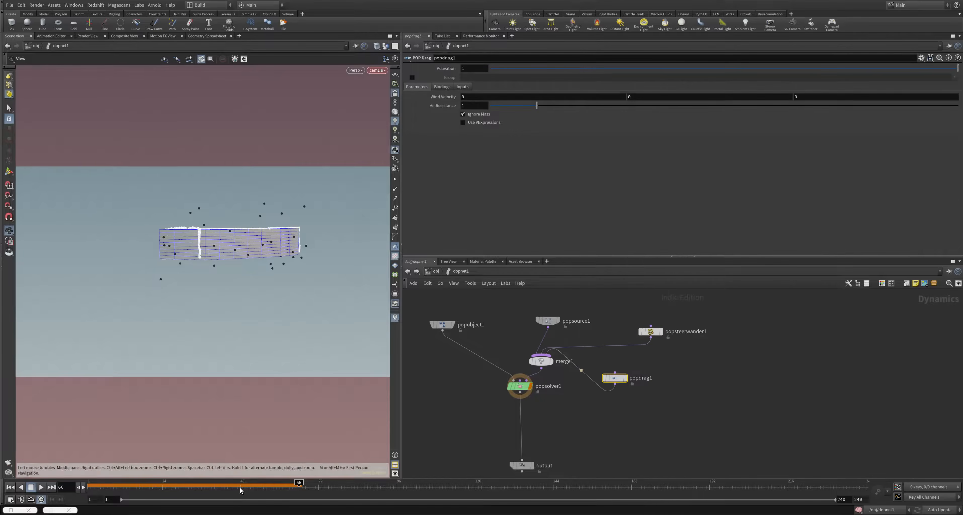
Replay the simulation with the drag force from the first frame and move the POP Drag node farther from the merge node
left_click(10, 488)
left_click(41, 487)
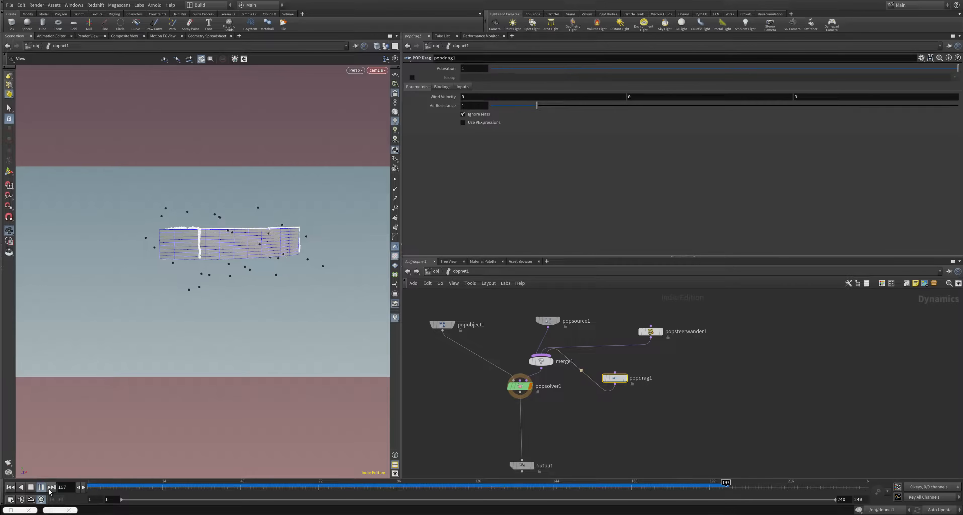
left_click(41, 487)
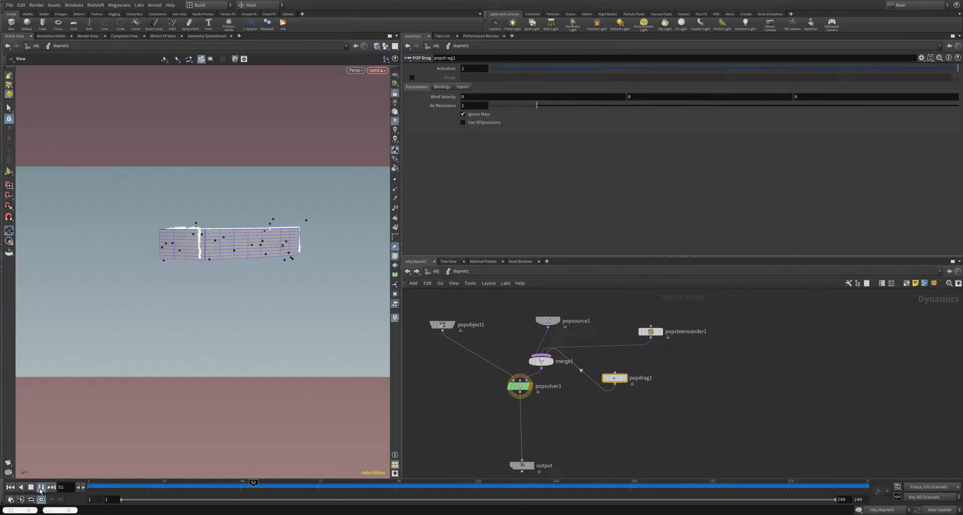
left_click(41, 488)
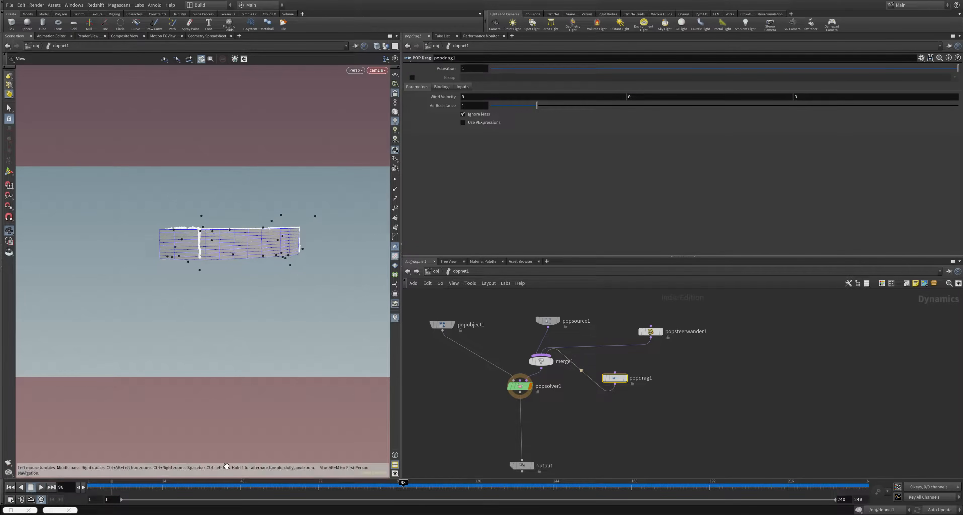
mouse_move(617, 378)
left_click_drag(617, 379, 663, 372)
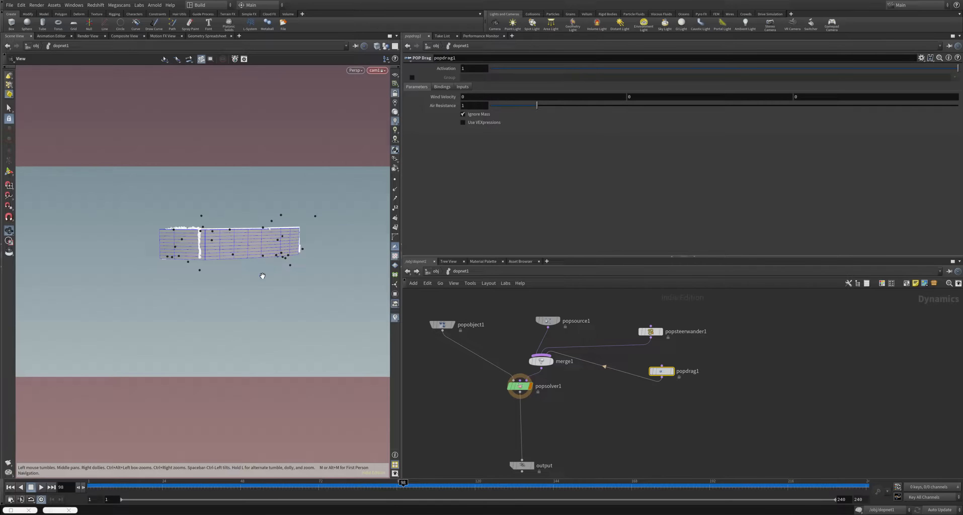
View the wall up close from a new angle and replay the simulation to examine the particles' motion around it
scroll(278, 258, "up", 5)
middle_click_drag(278, 258, 275, 316)
scroll(236, 277, "up", 1)
left_click_drag(264, 291, 229, 294)
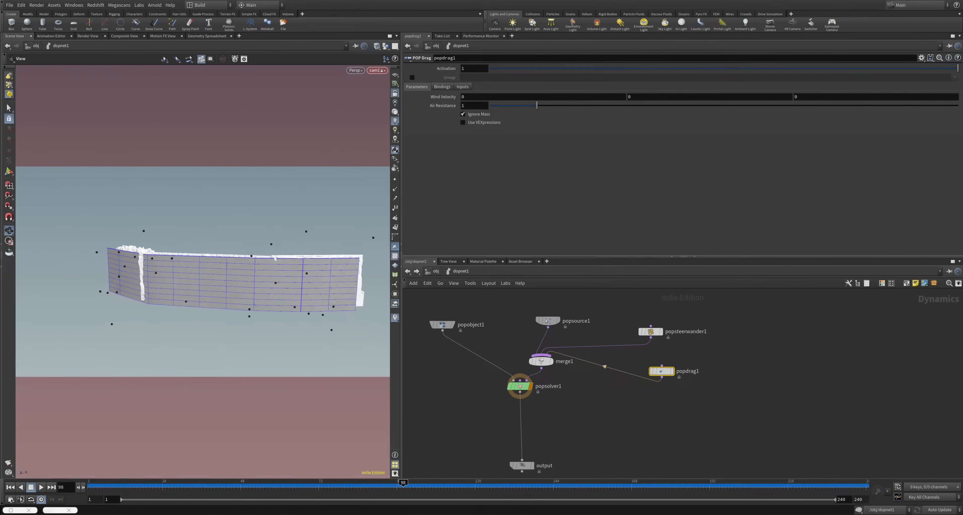
left_click(14, 488)
left_click(42, 487)
left_click(43, 488)
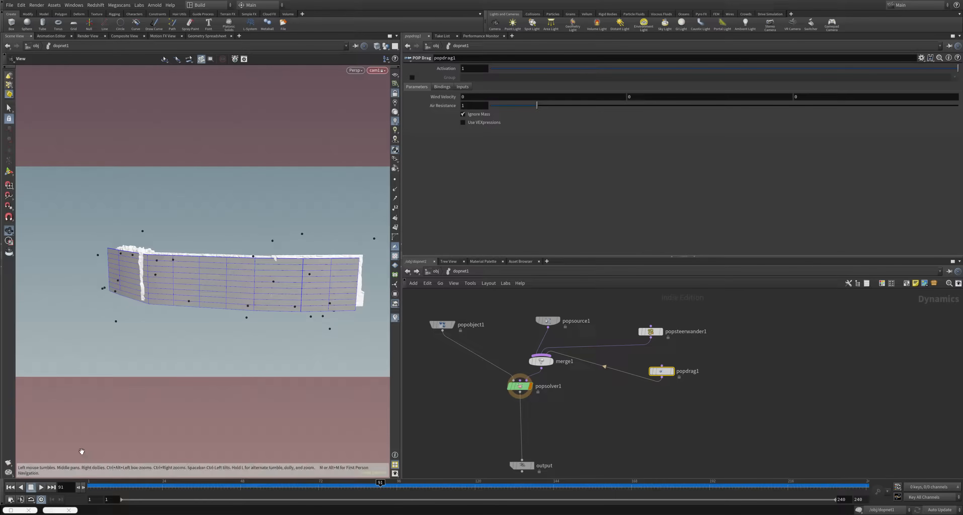
left_click_drag(241, 308, 246, 301)
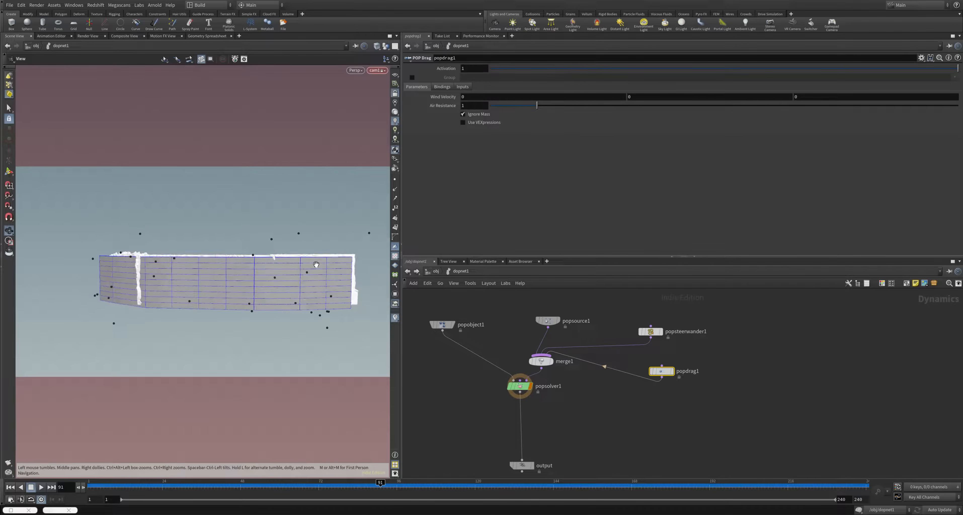
Make the output node the displayed node of the DOP network and return to the object level
middle_click_drag(592, 399, 583, 343)
left_click(521, 410)
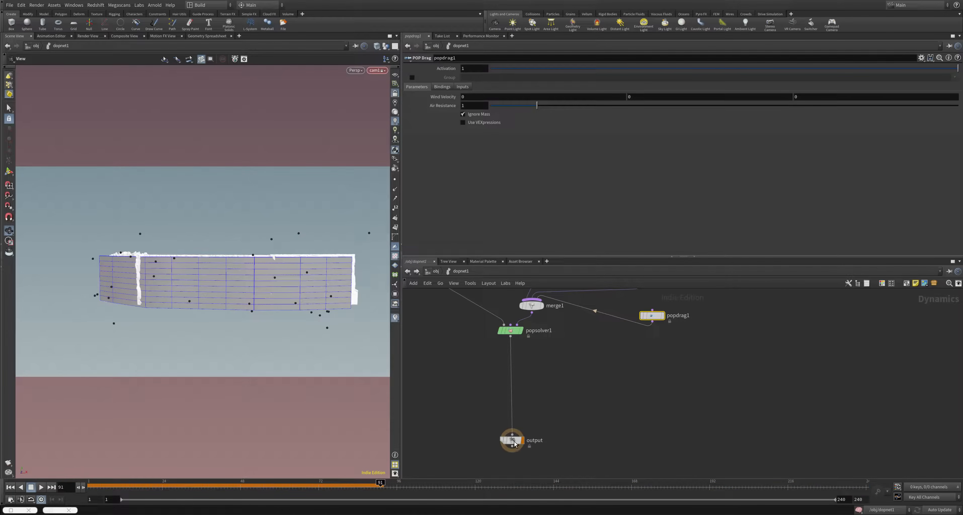
left_click(437, 271)
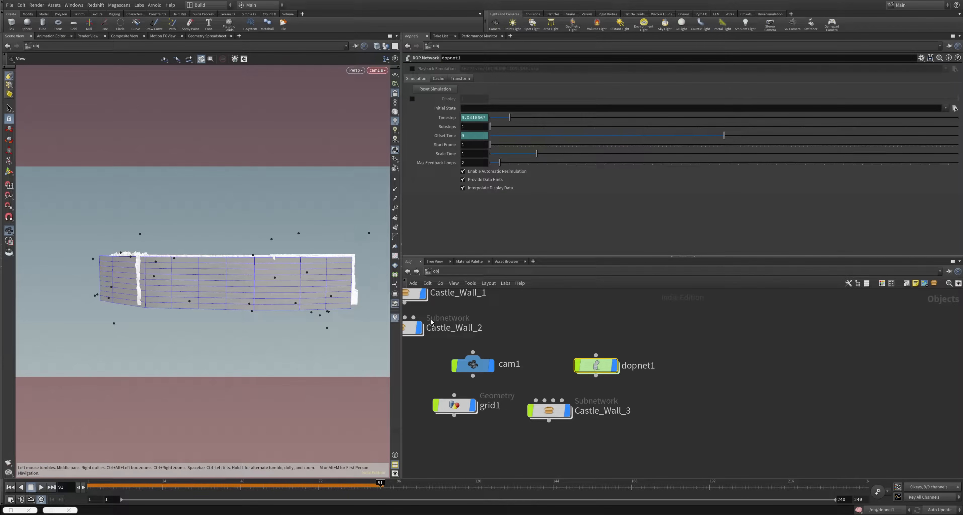
Move the cam1 and dopnet1 nodes so they line up above grid1 and Castle_Wall_3
left_click_drag(473, 364, 456, 374)
mouse_move(579, 372)
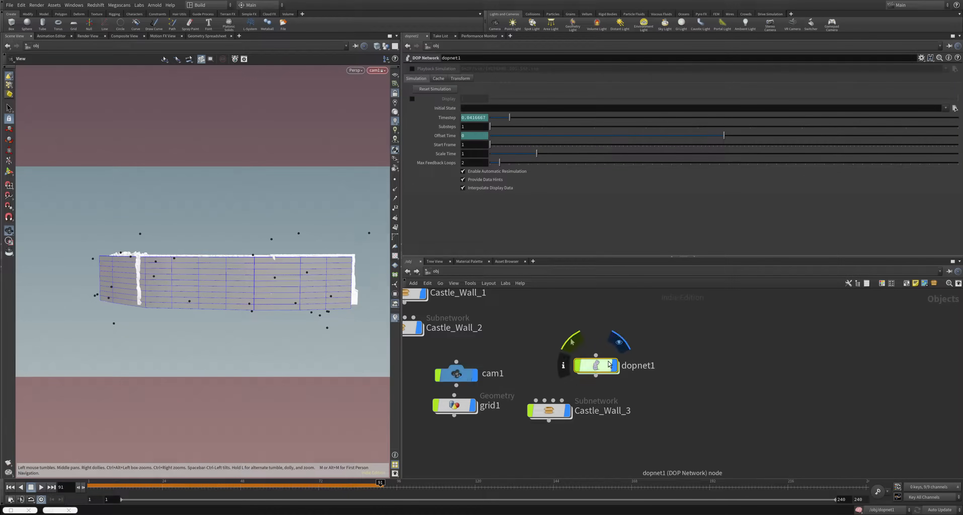
left_click_drag(579, 372, 536, 380)
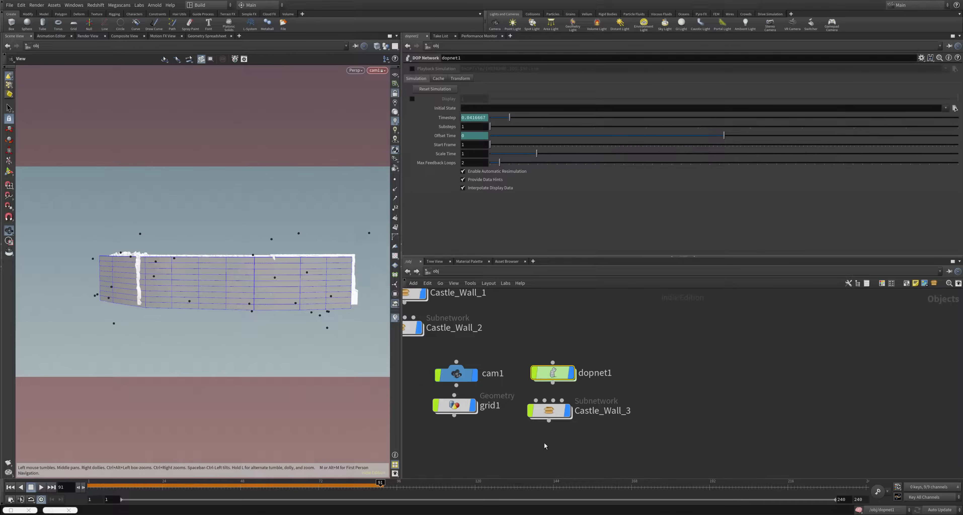
Add a new Geometry object below the grid1 node at the object level
middle_click_drag(477, 426, 496, 391)
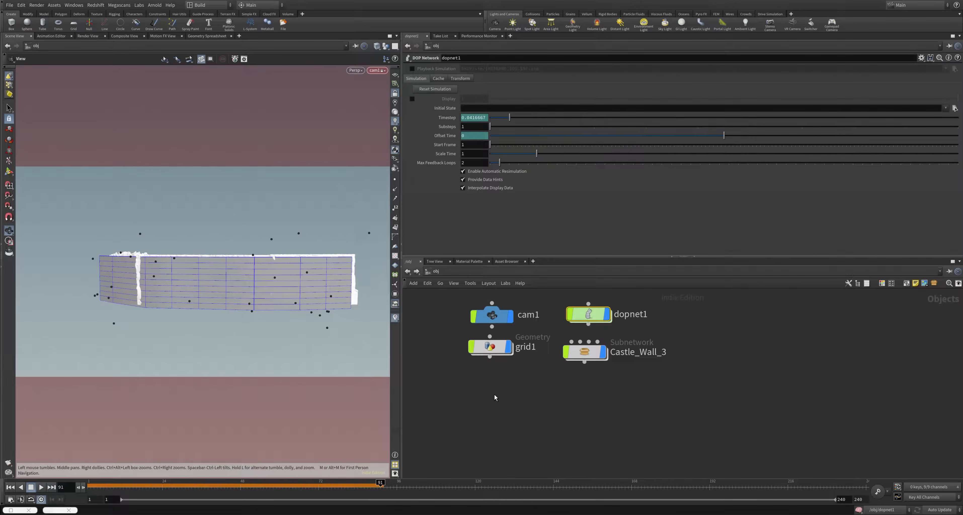
key("Tab")
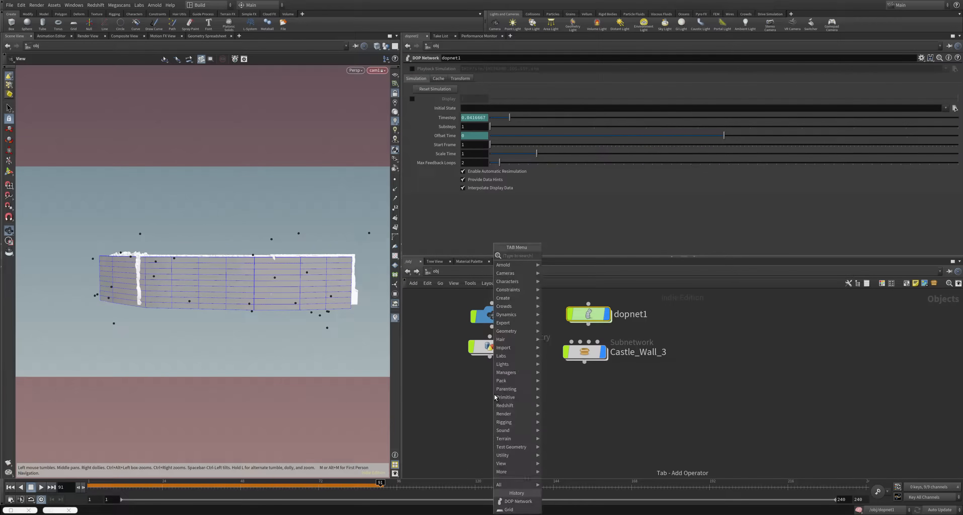
type("dop")
key("BackSpace")
key("BackSpace")
key("BackSpace")
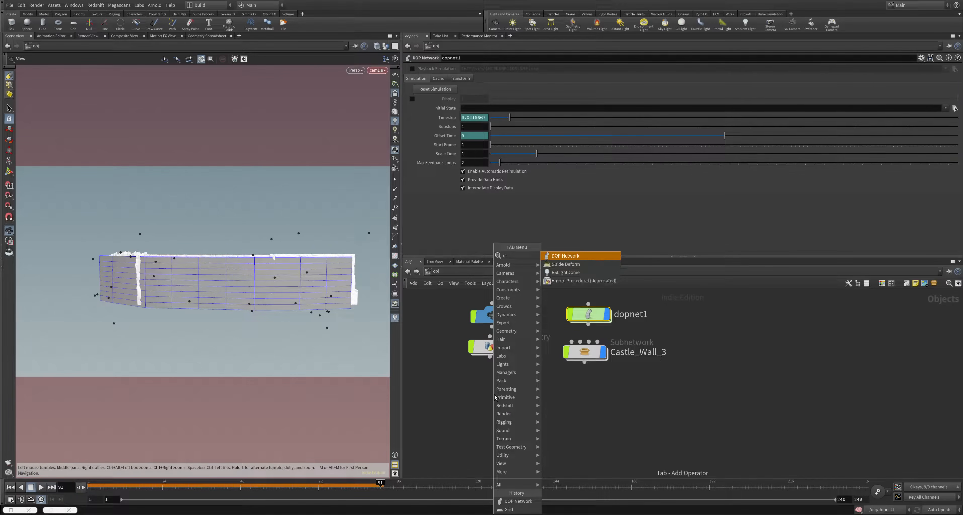
type("geo")
left_click(555, 259)
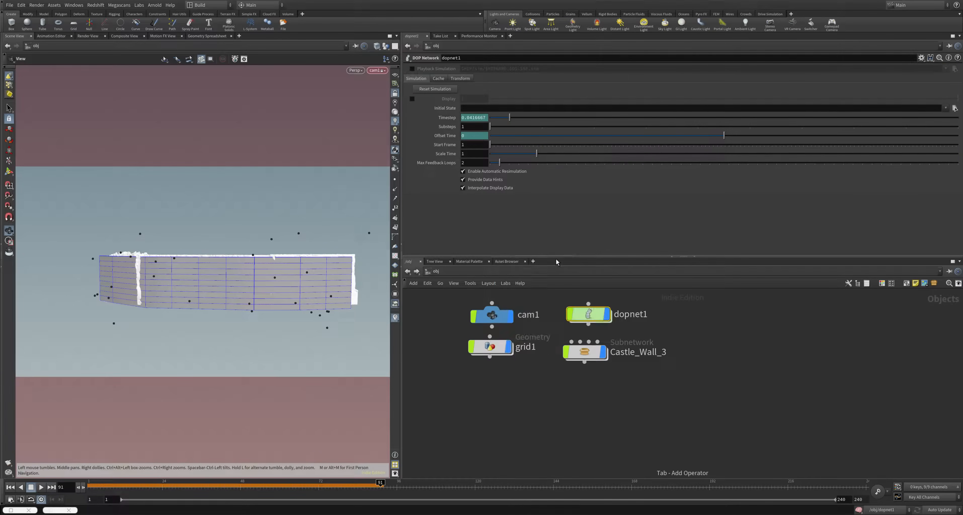
left_click(493, 400)
Add a Dop Import node inside the geo1 network
key("Tab")
type("dop")
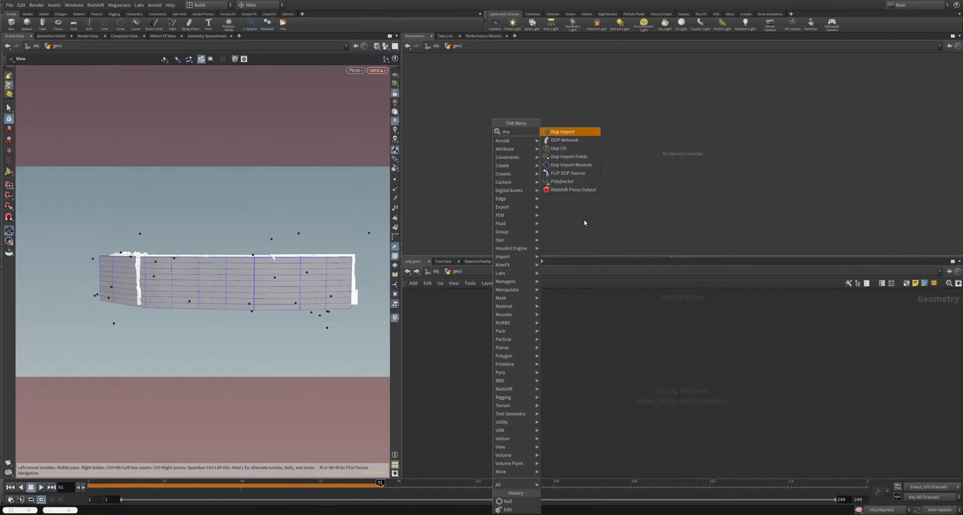
left_click(574, 133)
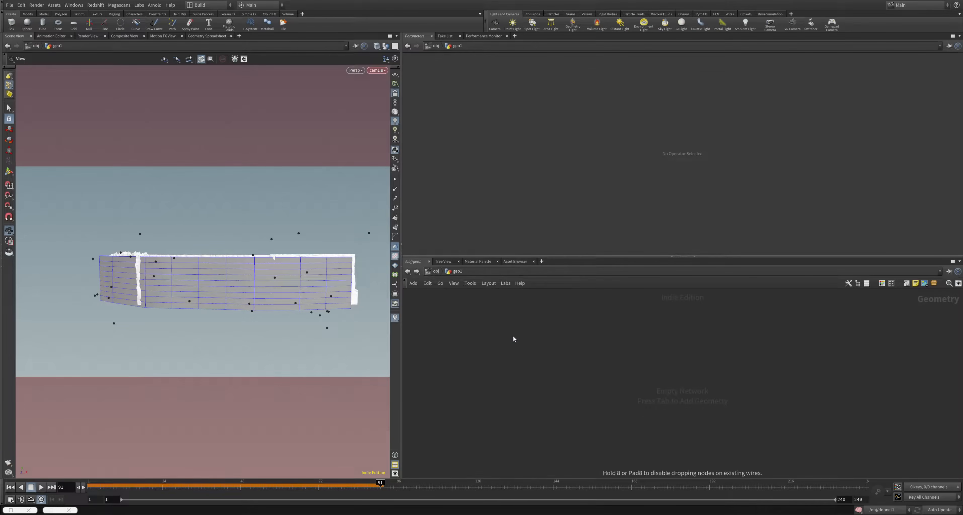
left_click(513, 335)
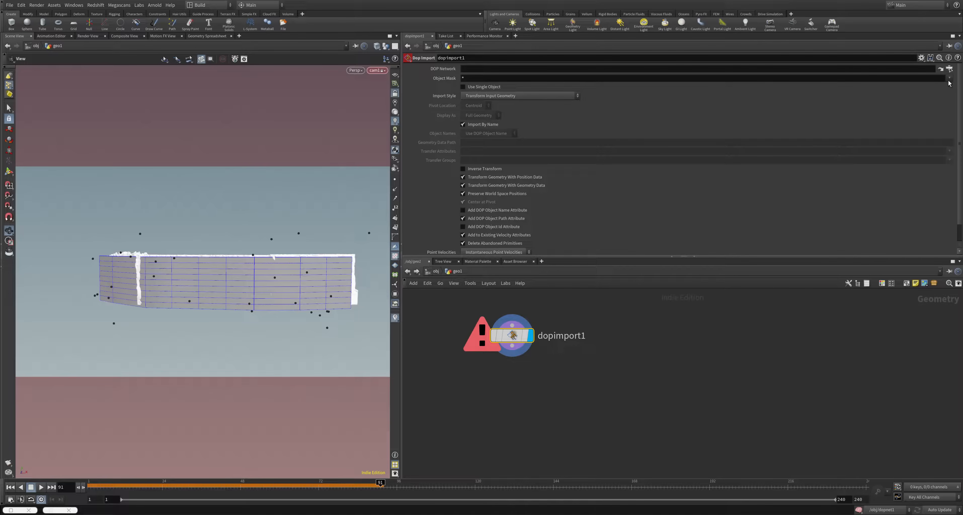
Point the Dop Import node to the DOP network /obj/dopnet1 and add popobject1 to its object mask
left_click(950, 69)
left_click_drag(899, 8, 299, 287)
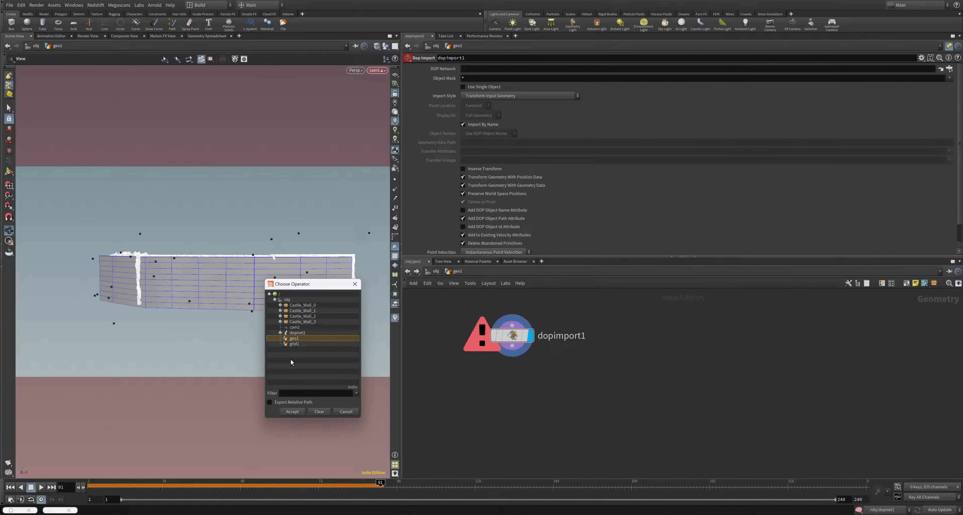
double_click(297, 333)
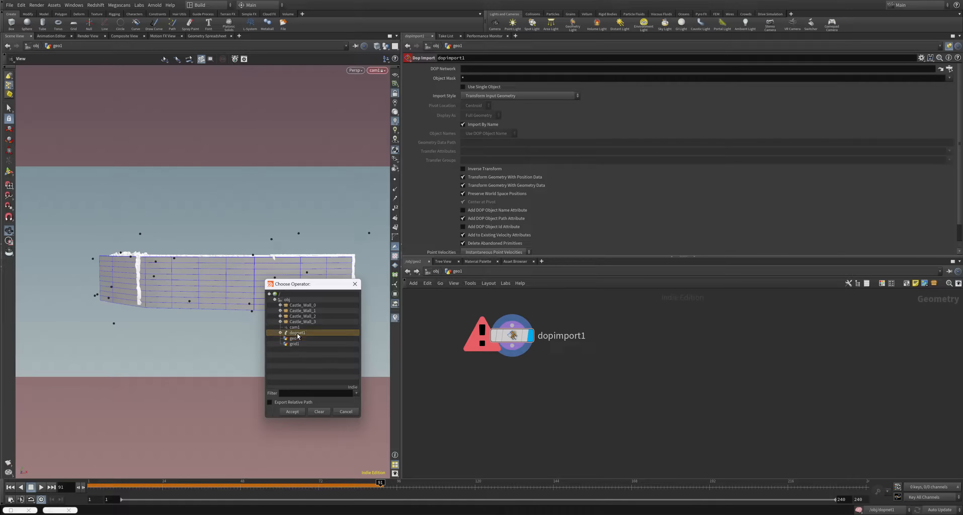
left_click(950, 79)
left_click(938, 87)
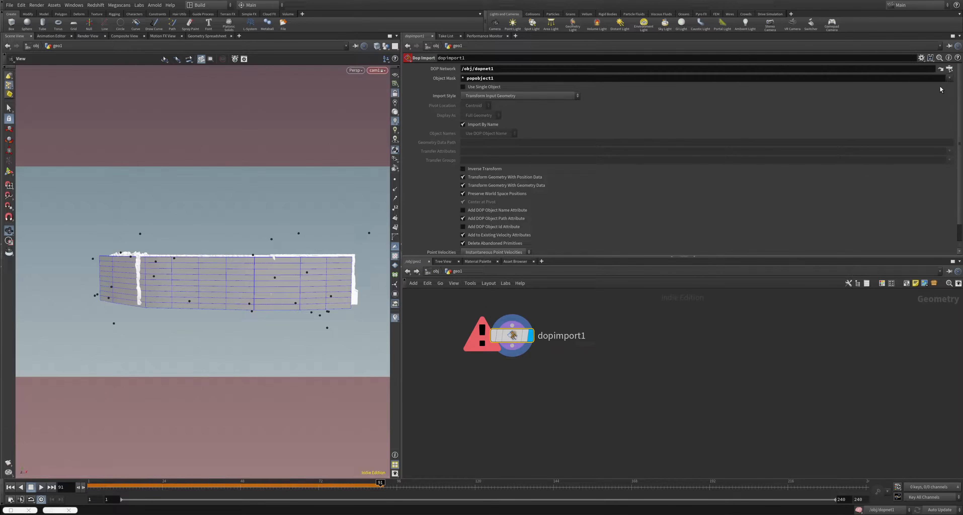
Return to the first frame and set the Dop Import's import style to Fetch Geometry from DOP Network
left_click(11, 488)
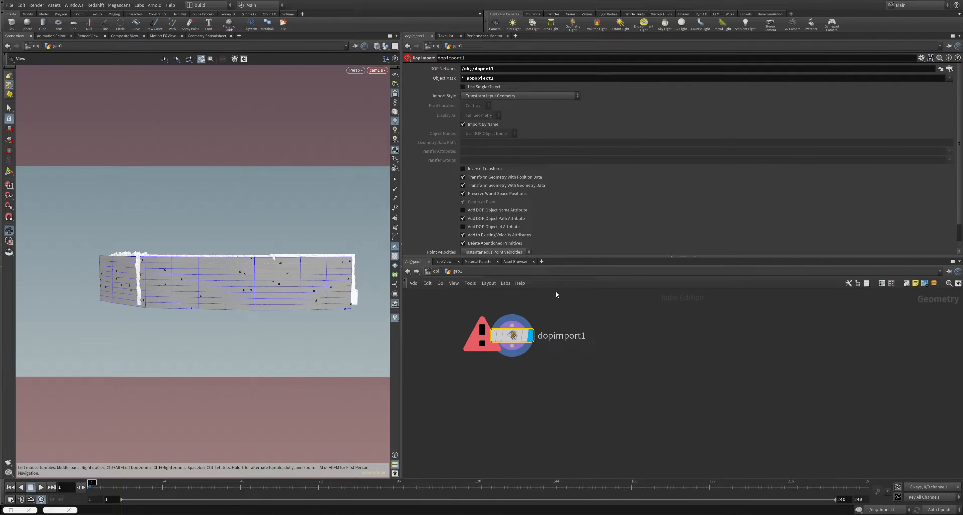
left_click(519, 102)
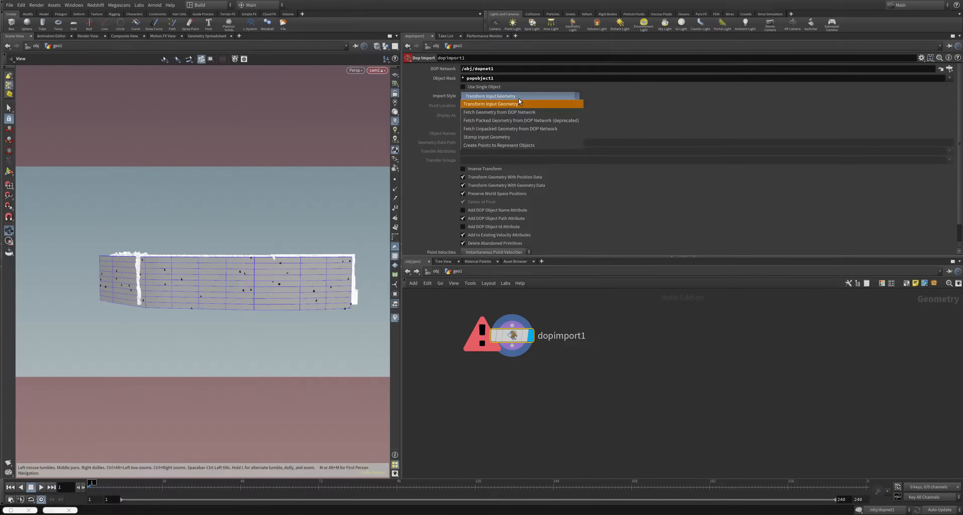
left_click(518, 113)
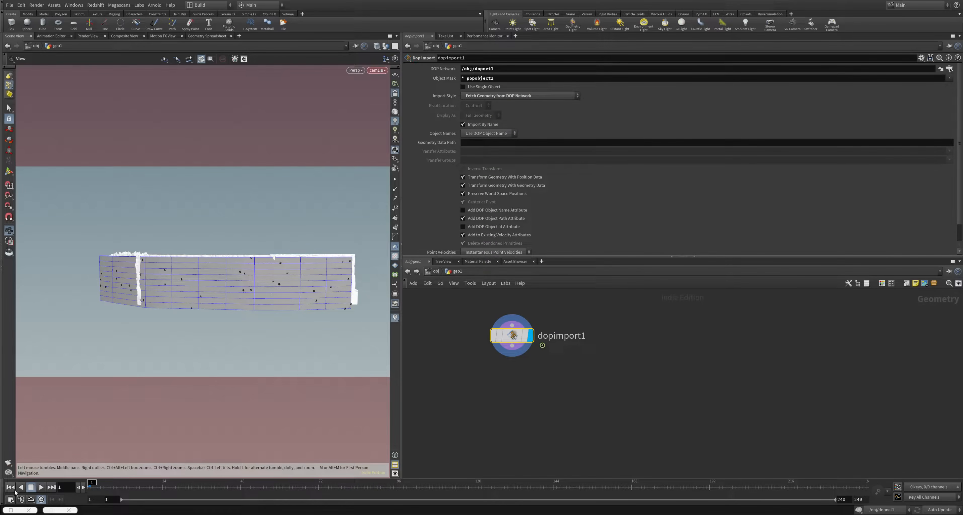
Play the simulation twice from the first frame to check the imported particles
left_click(40, 488)
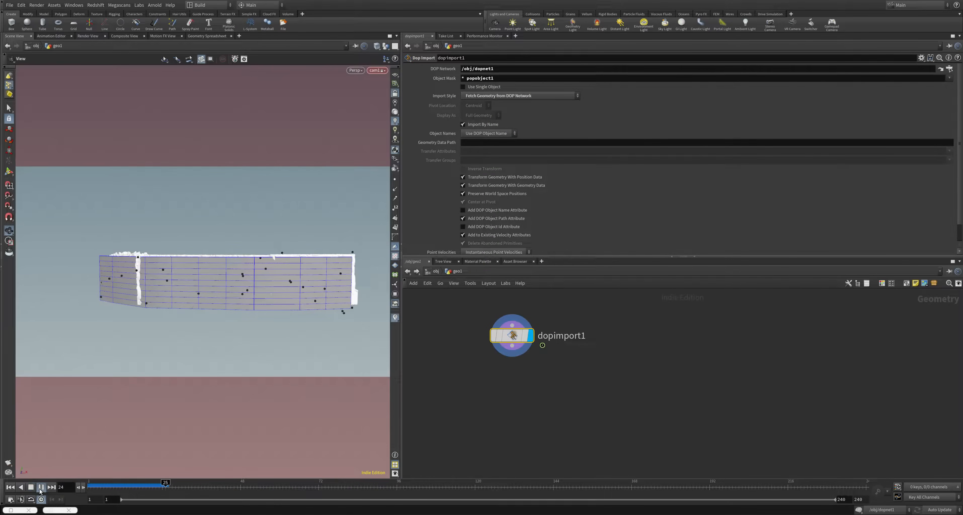
left_click(41, 487)
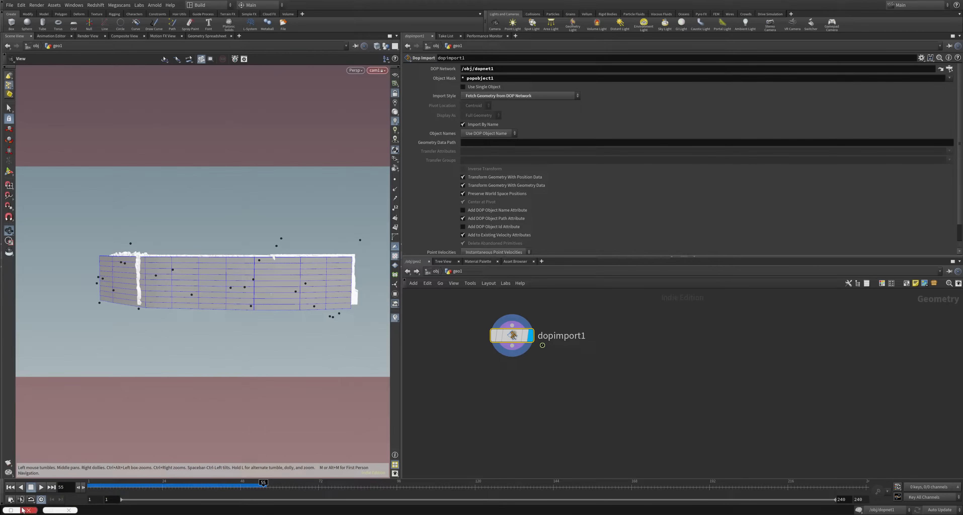
left_click(10, 487)
left_click(40, 487)
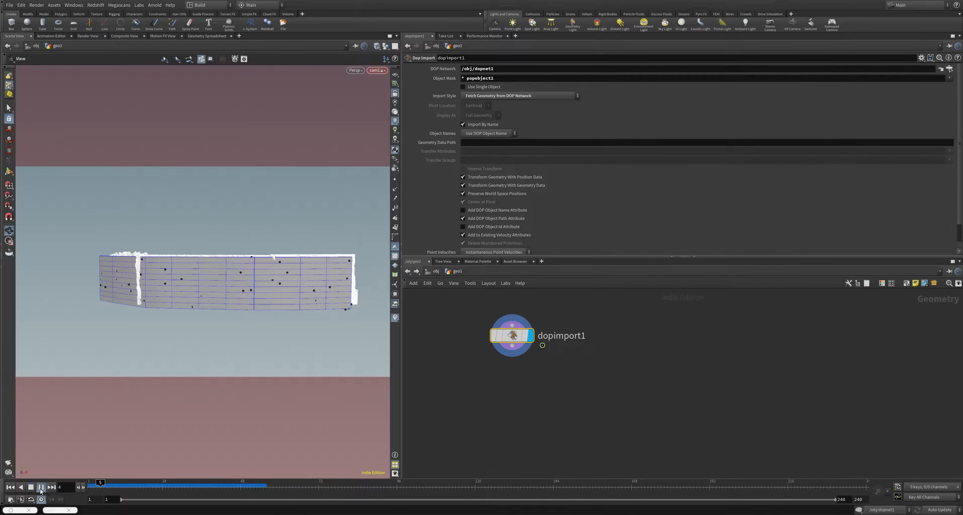
left_click(40, 489)
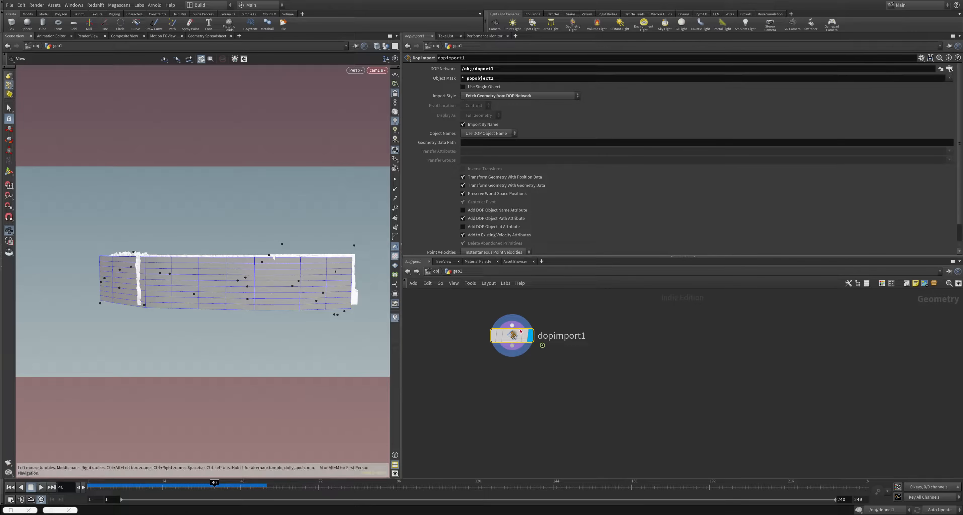
Move the Dop Import node aside, add a Sphere node beside it and set its primitive type to Polygon Mesh
left_click_drag(512, 335, 588, 337)
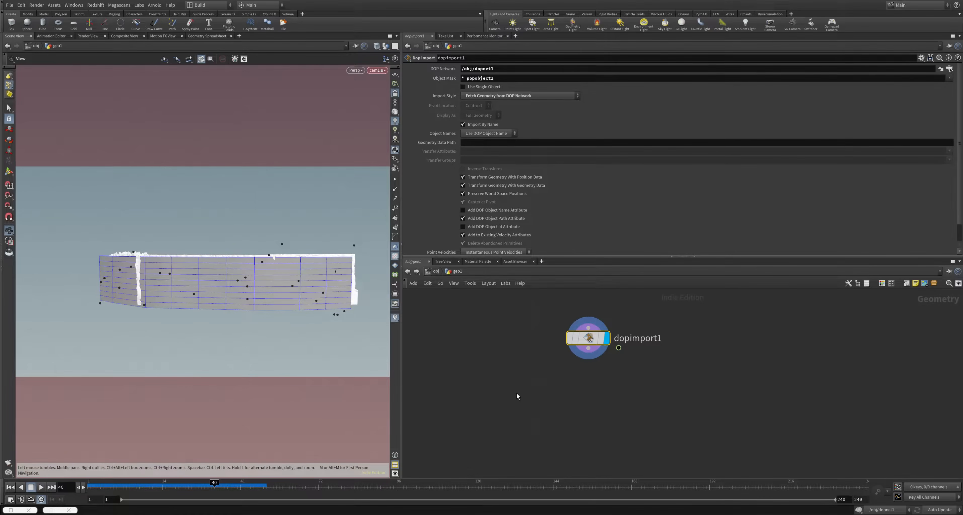
key("Tab")
type("sp")
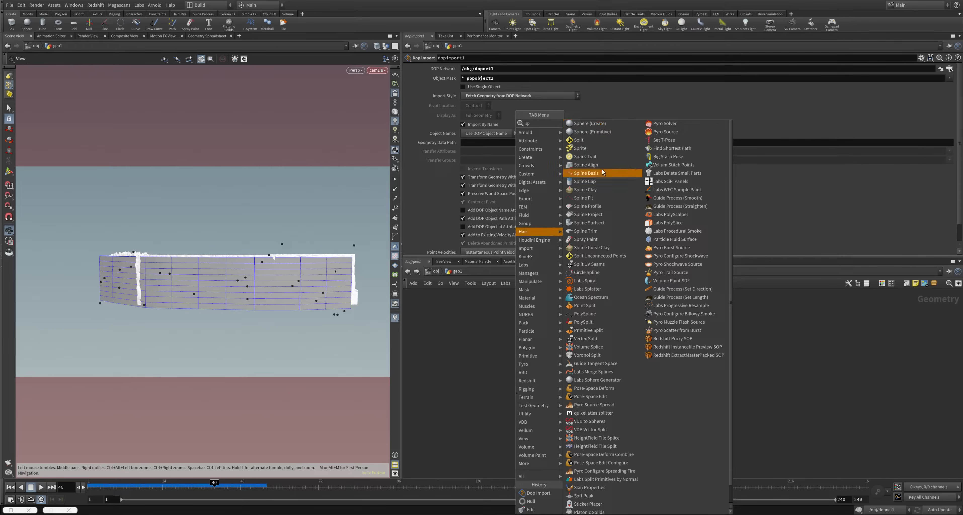
left_click(592, 131)
left_click(494, 353)
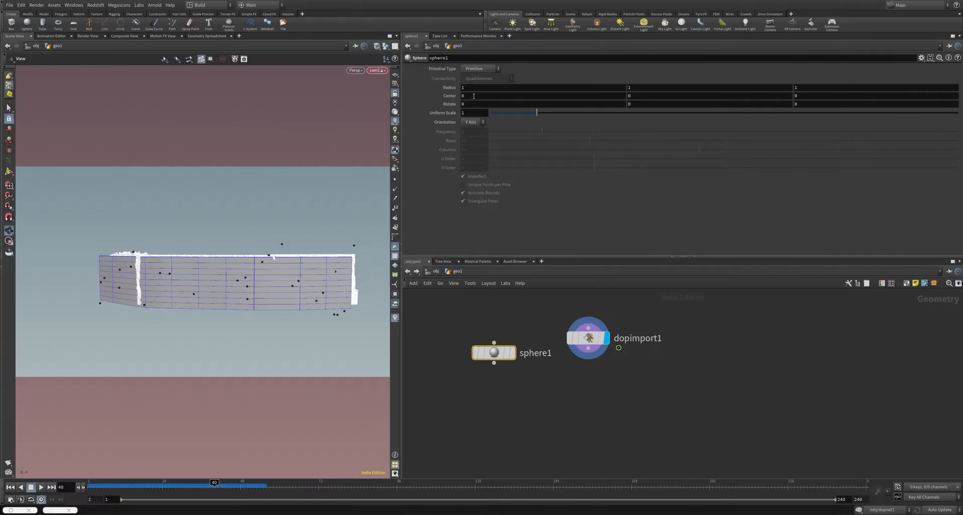
left_click(481, 69)
left_click(479, 88)
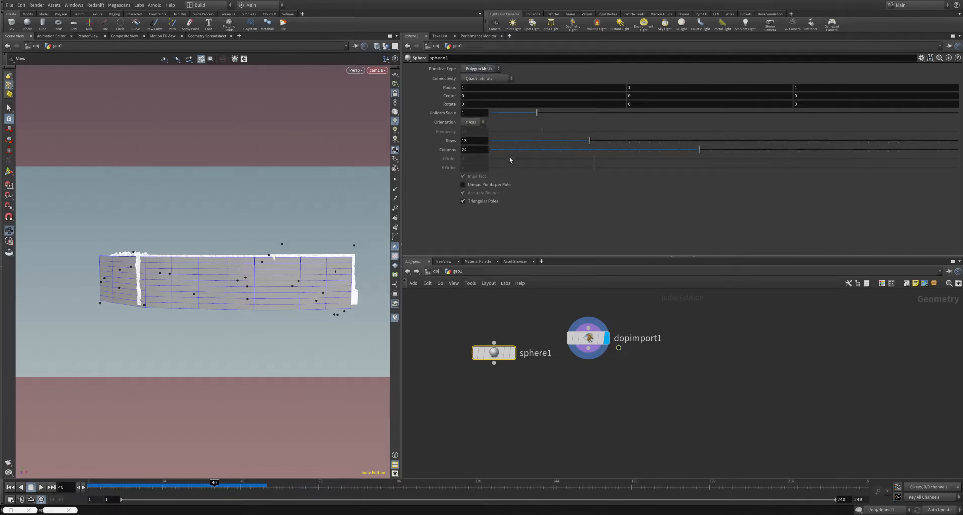
Level the sphere and Dop Import nodes with each other and add a Copy to Points node below them
left_click_drag(496, 353, 497, 332)
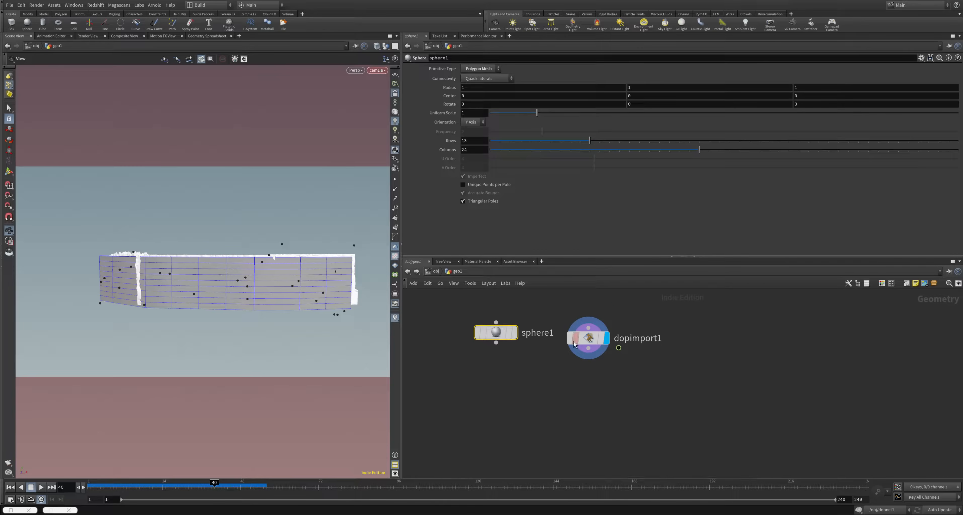
left_click_drag(582, 342, 586, 334)
key("Tab")
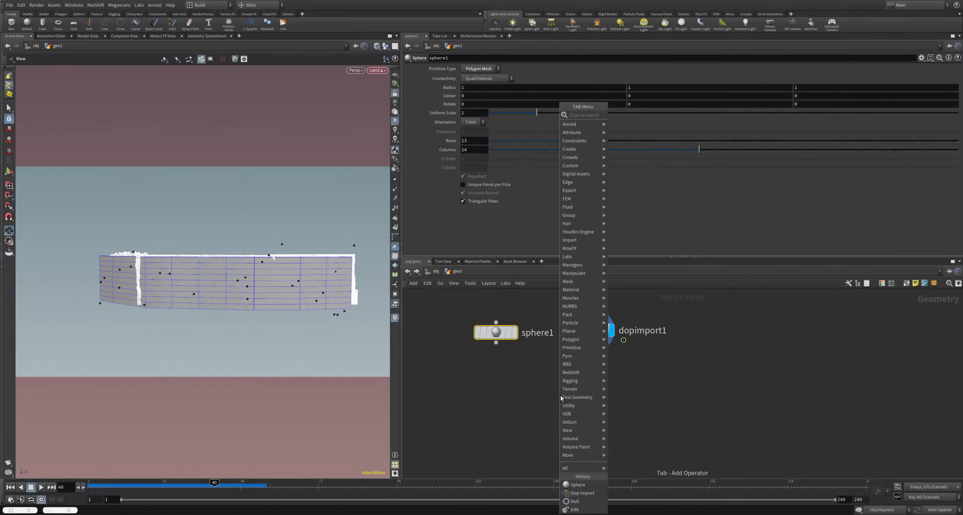
type("cop")
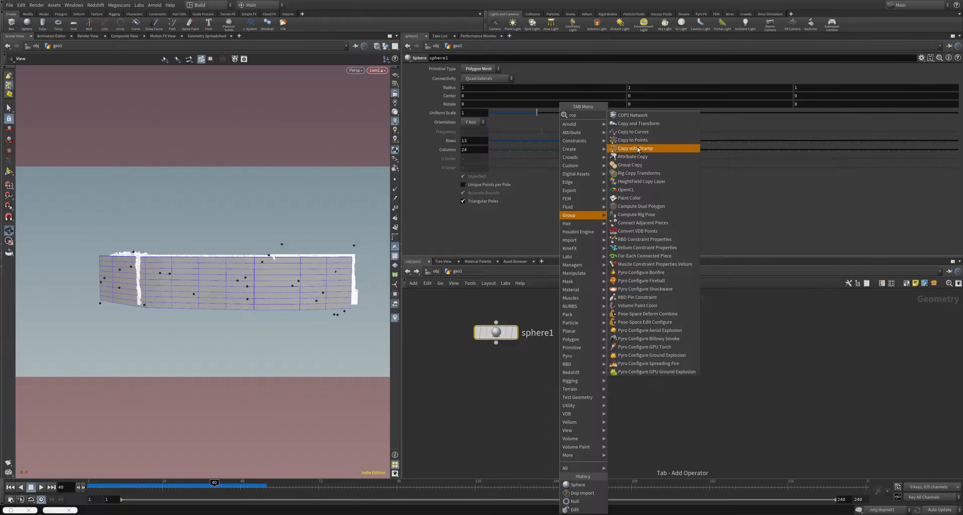
left_click(633, 140)
left_click(510, 424)
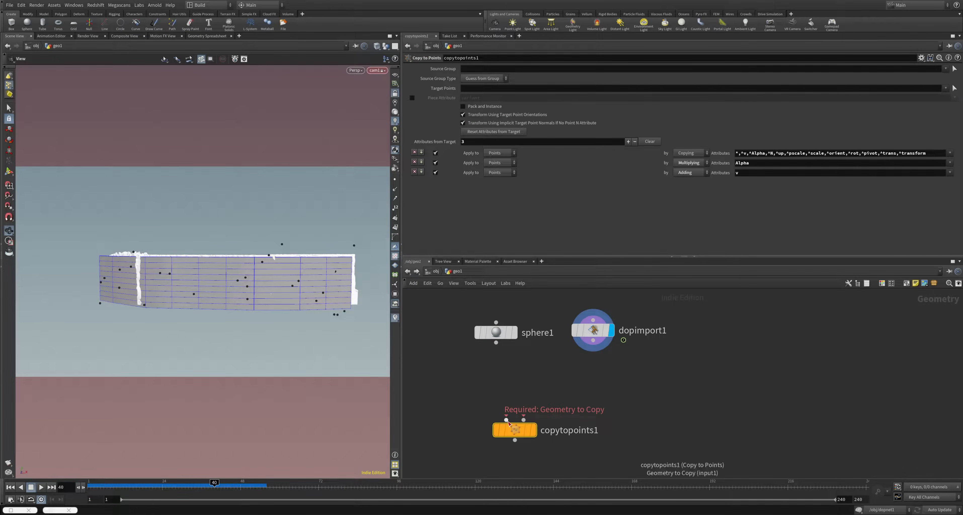
Wire the sphere as geometry and the Dop Import as target points into Copy to Points, and display the result
left_click_drag(506, 419, 496, 342)
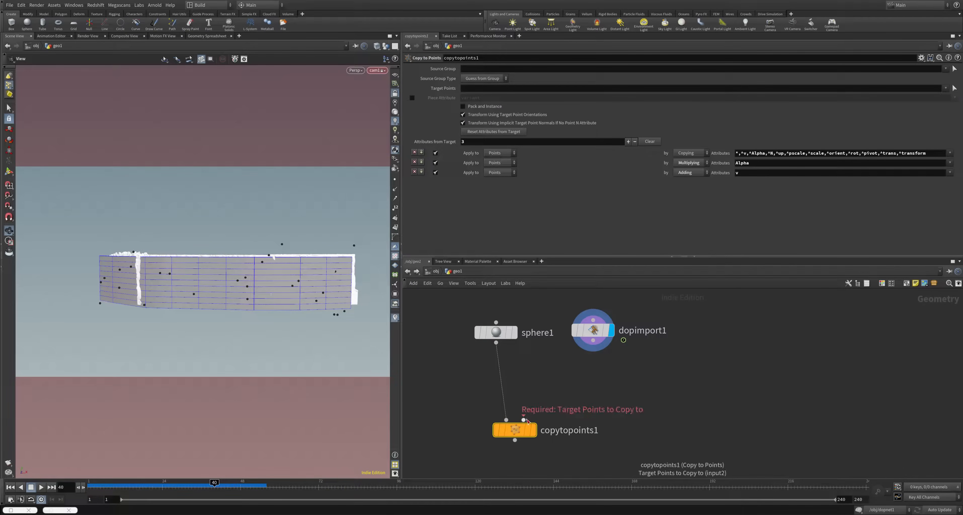
left_click_drag(523, 420, 592, 340)
left_click(534, 431)
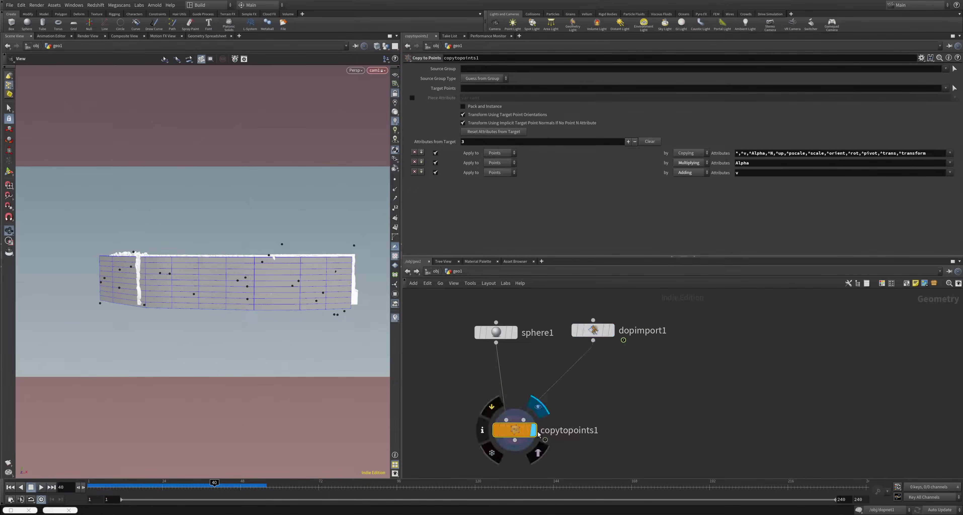
Set the sphere's uniform scale to 0.03
left_click(501, 334)
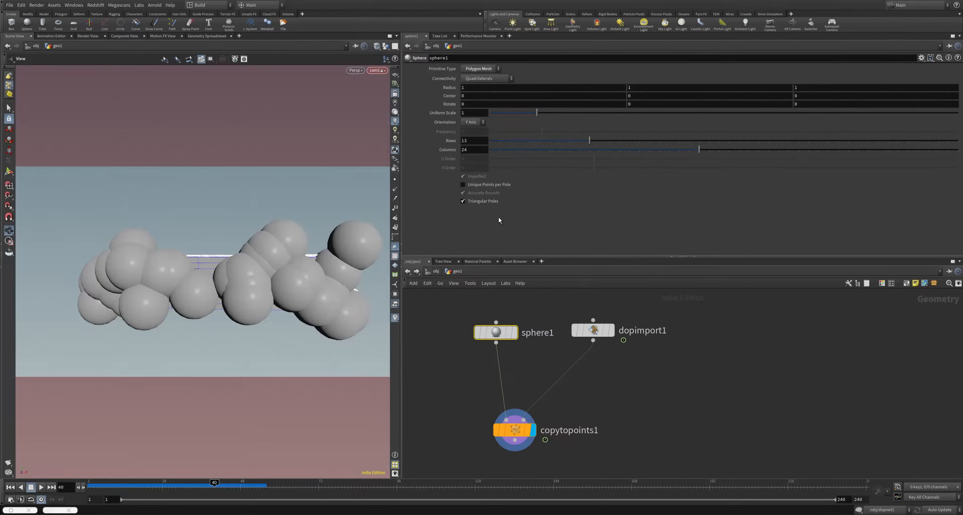
left_click_drag(505, 115, 478, 116)
type("3")
key("Return")
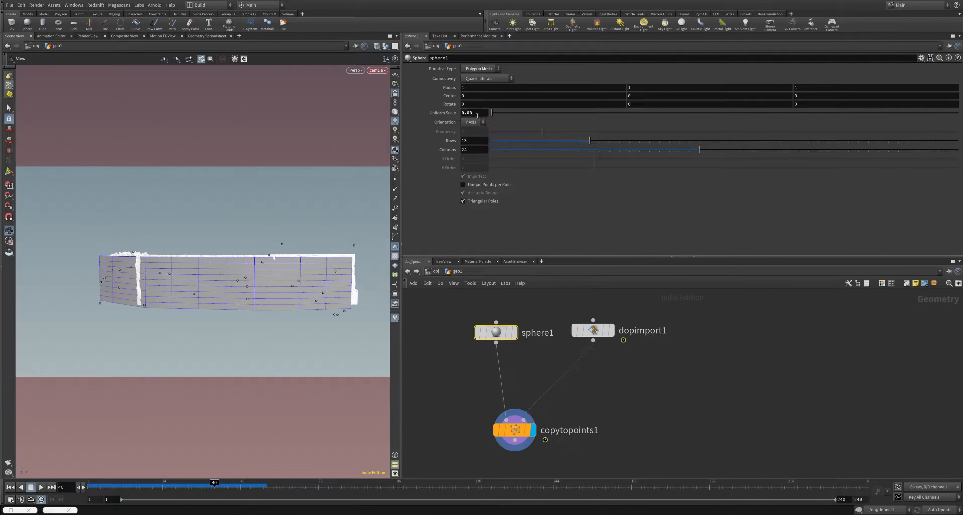
Spread the sphere and Dop Import nodes apart and move the Copy to Points node up closer to them
left_click_drag(496, 332, 455, 347)
left_click_drag(593, 330, 645, 349)
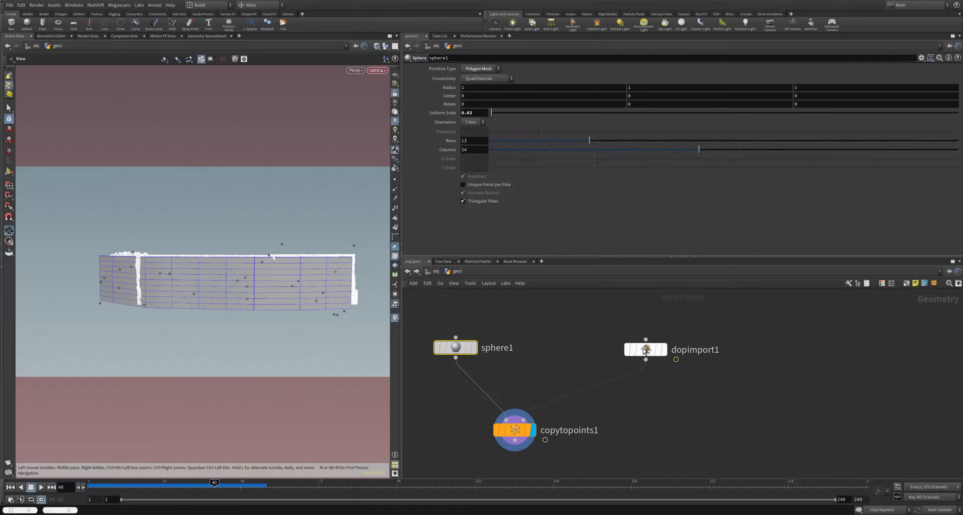
mouse_move(456, 348)
left_mouse_down()
mouse_move(460, 380)
mouse_move(452, 357)
left_mouse_up()
left_click_drag(534, 424, 534, 404)
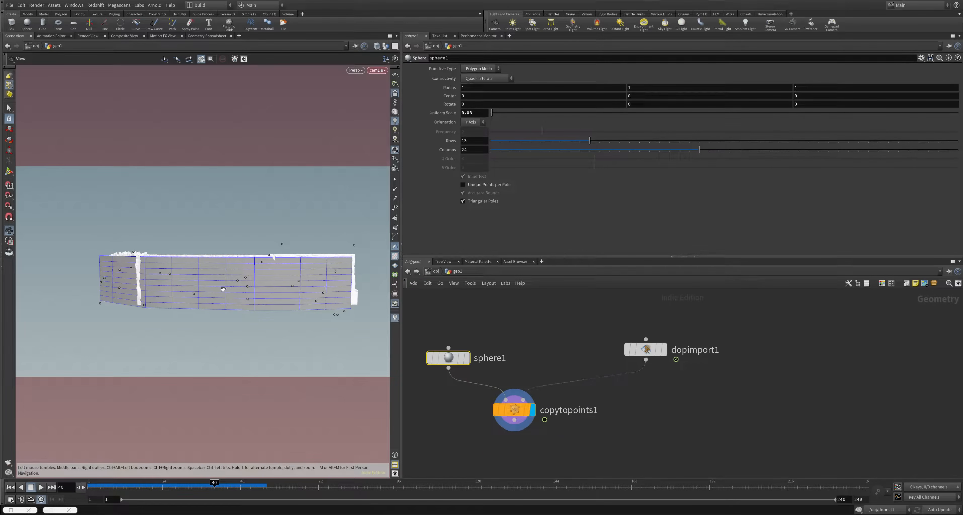
Reframe the camera view closer on the castle wall and the small spheres around it
left_click_drag(222, 288, 231, 291)
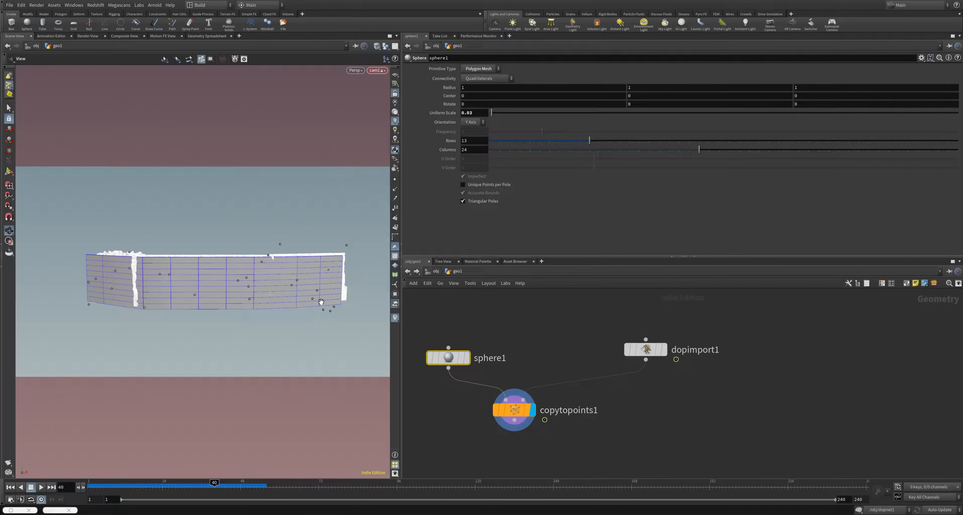
scroll(293, 292, "up", 3)
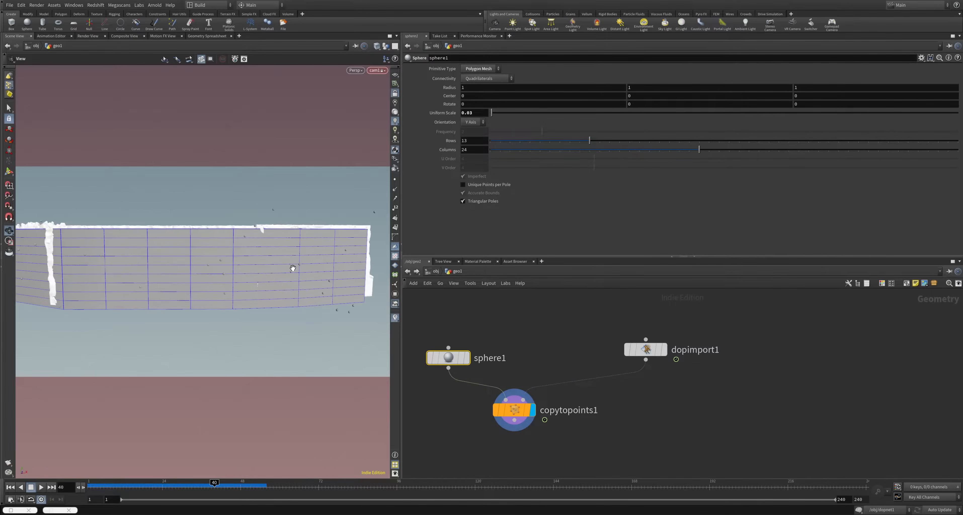
left_click_drag(204, 251, 185, 281)
middle_click_drag(297, 291, 278, 292)
Add a Material node below Copy to Points, wired to its output, and display its result
left_click_drag(514, 410, 521, 396)
left_click_drag(521, 407, 519, 457)
type("mater")
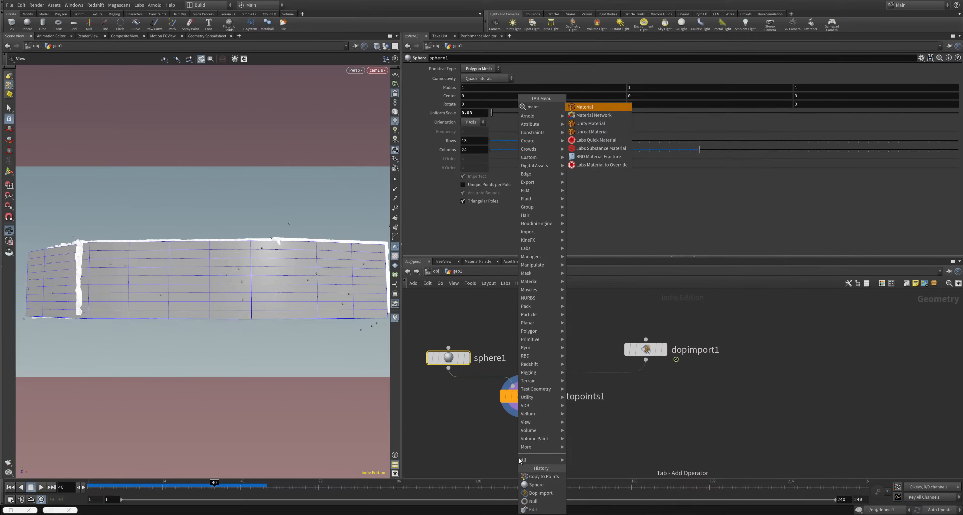
key("Return")
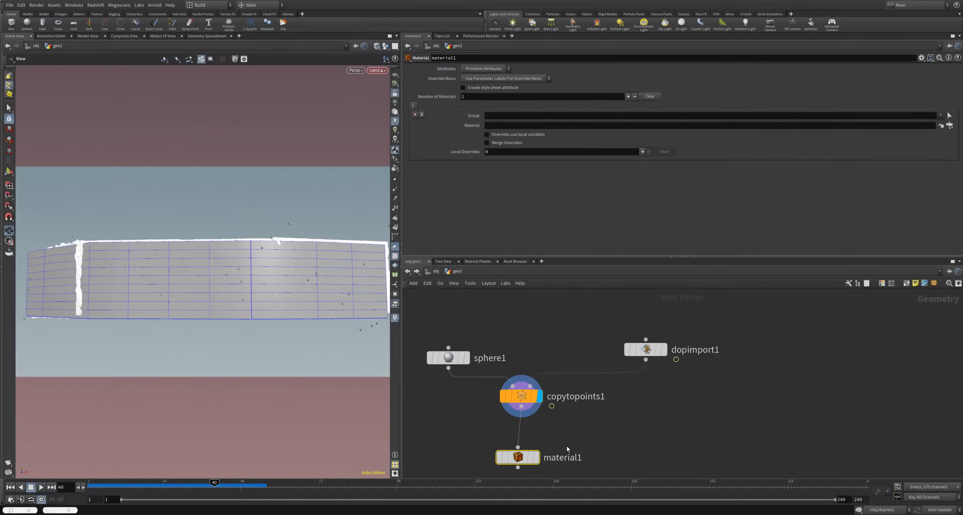
left_click(537, 459)
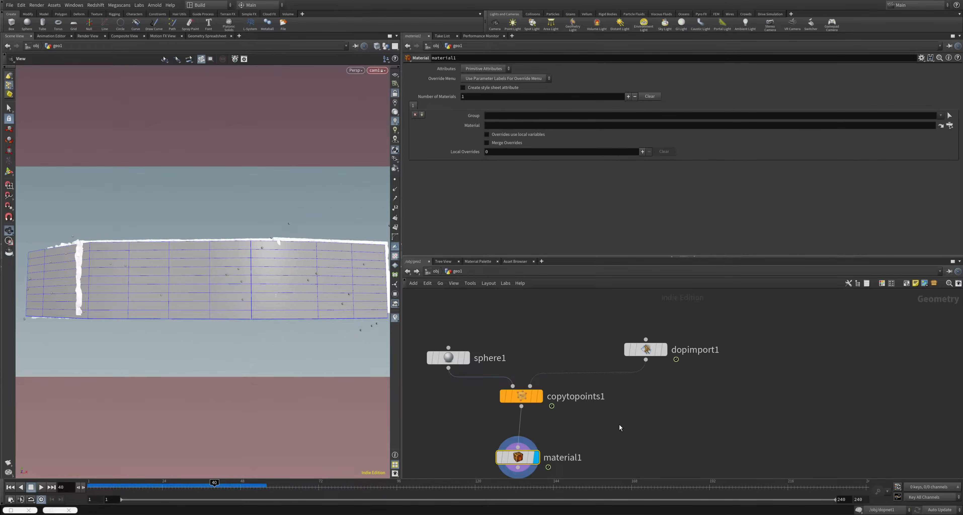
Add a SHOP Network node beside the Material node and go inside it
middle_click_drag(611, 426, 551, 401)
key("Tab")
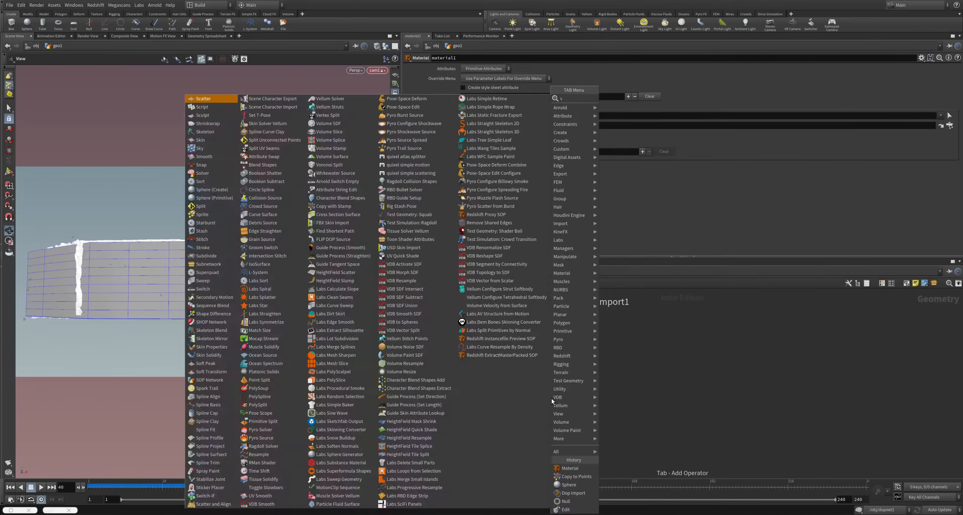
type("sh")
left_click(660, 115)
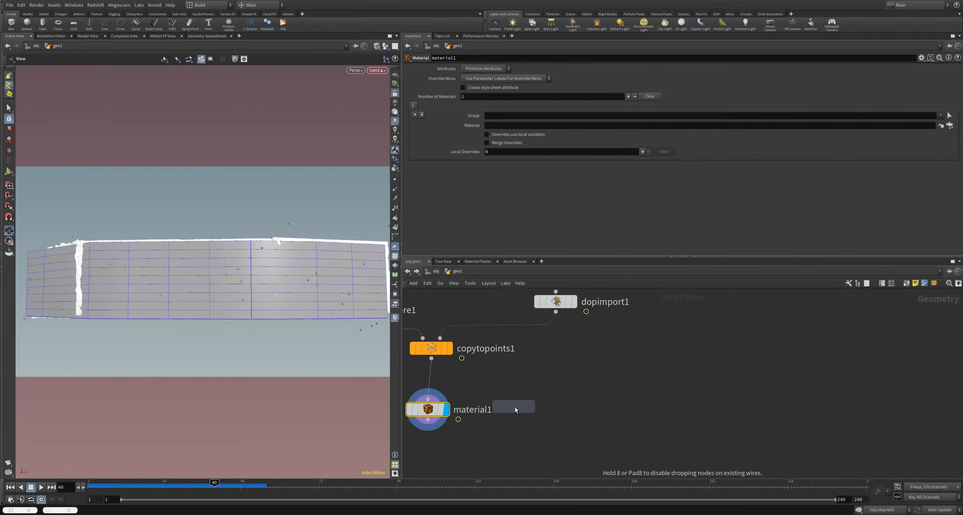
left_click(562, 413)
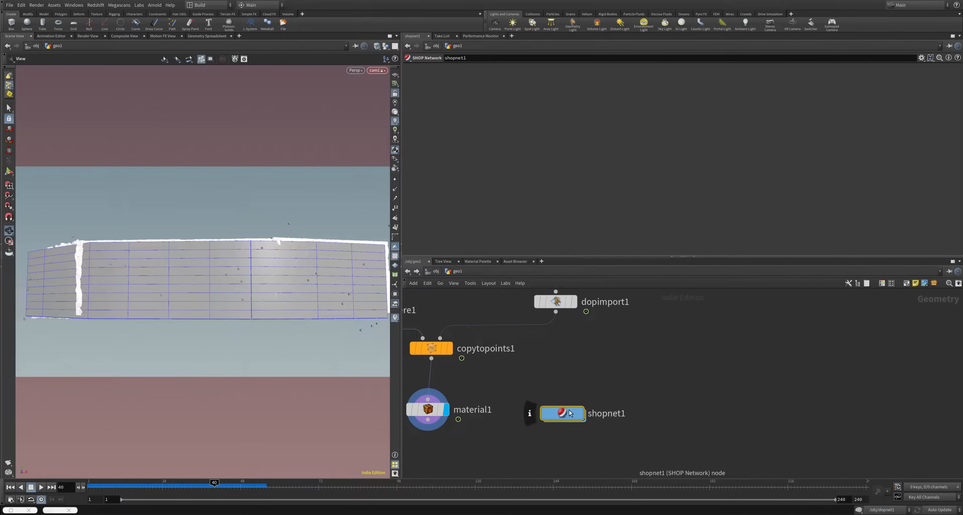
double_click(561, 413)
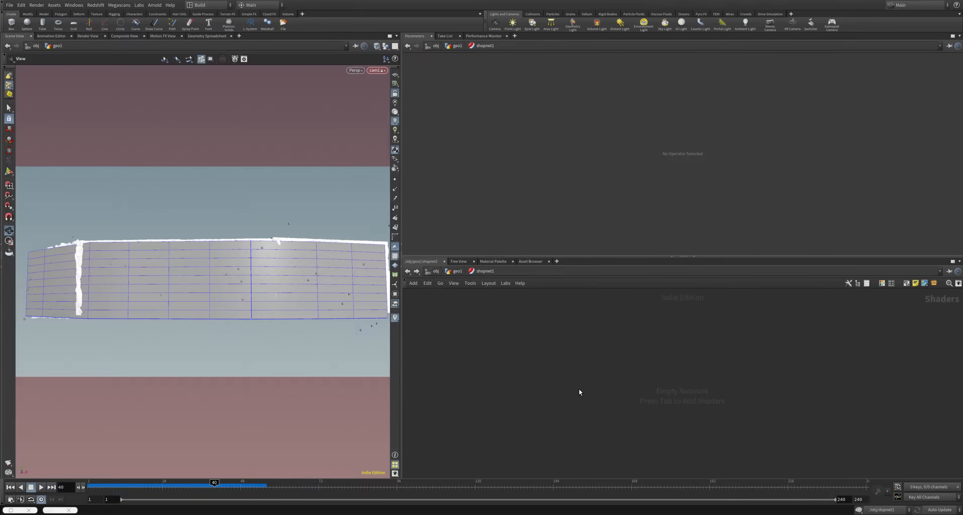
Create an RS Material shader in the empty SHOP network
key("Tab")
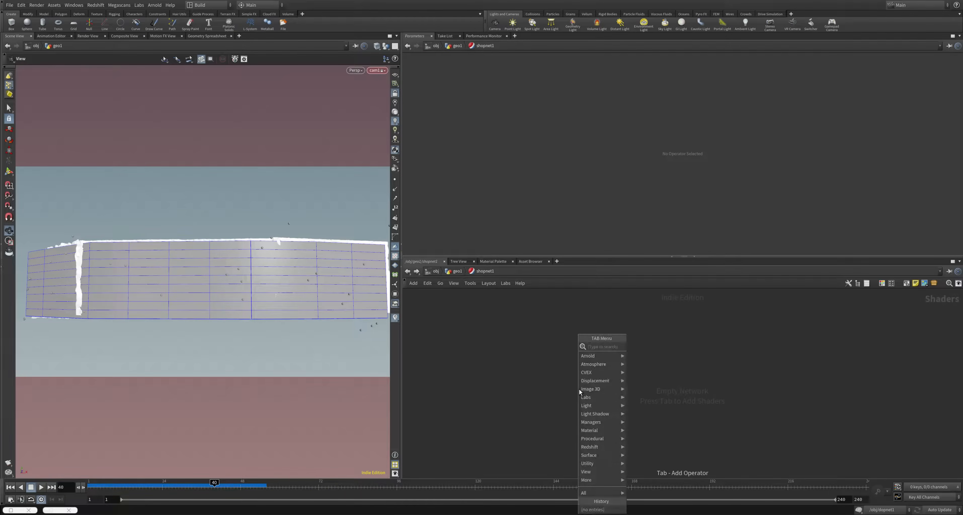
type("rs")
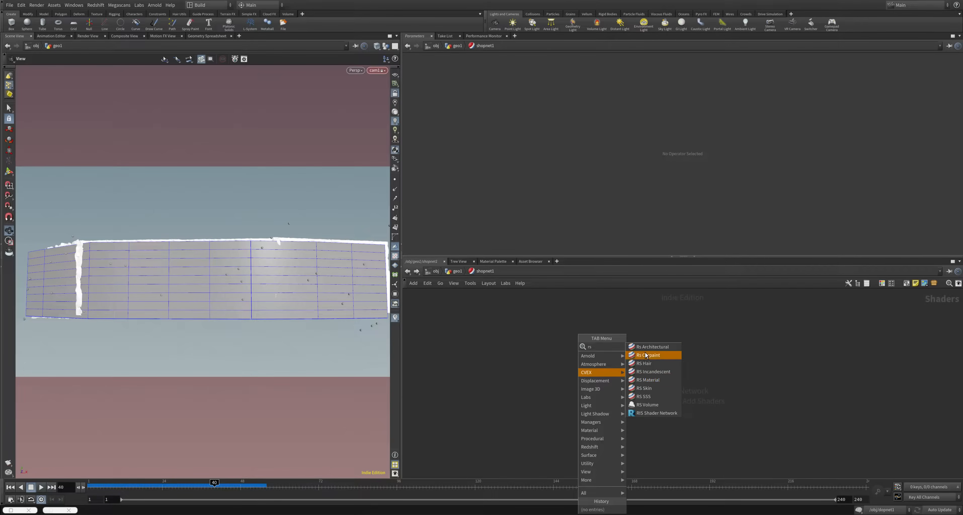
left_click(648, 381)
left_click(526, 386)
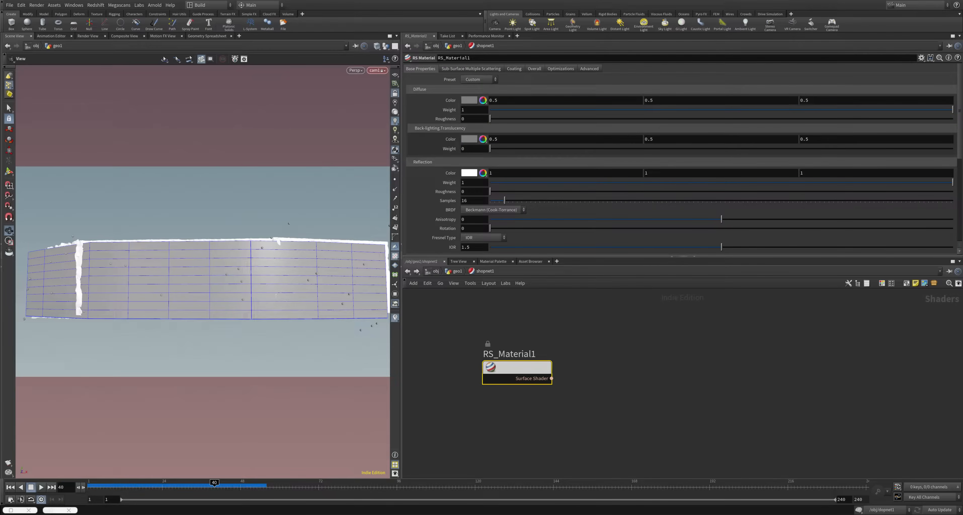
Apply the Tinted Glass preset to the RS Material and set its diffuse colour to orange (0.855, 0.605, 0.355)
left_click(477, 80)
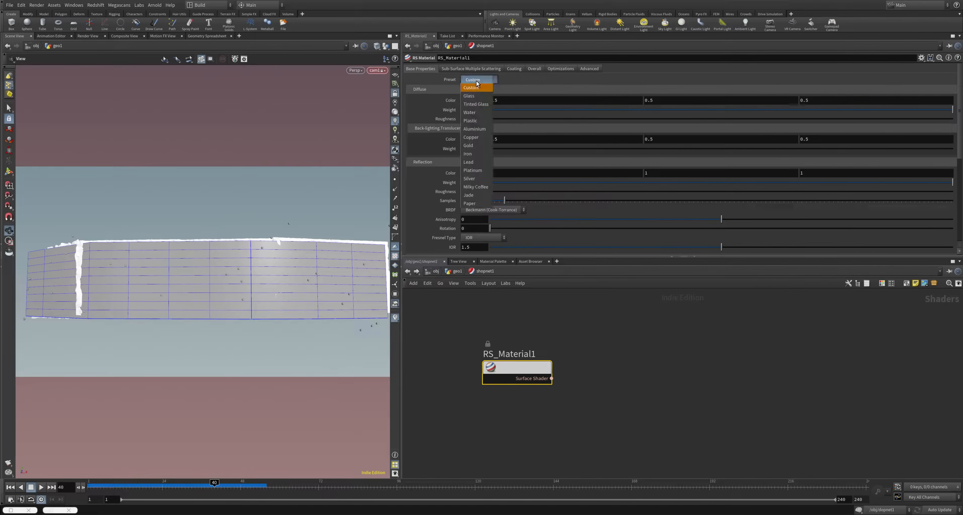
left_click(478, 106)
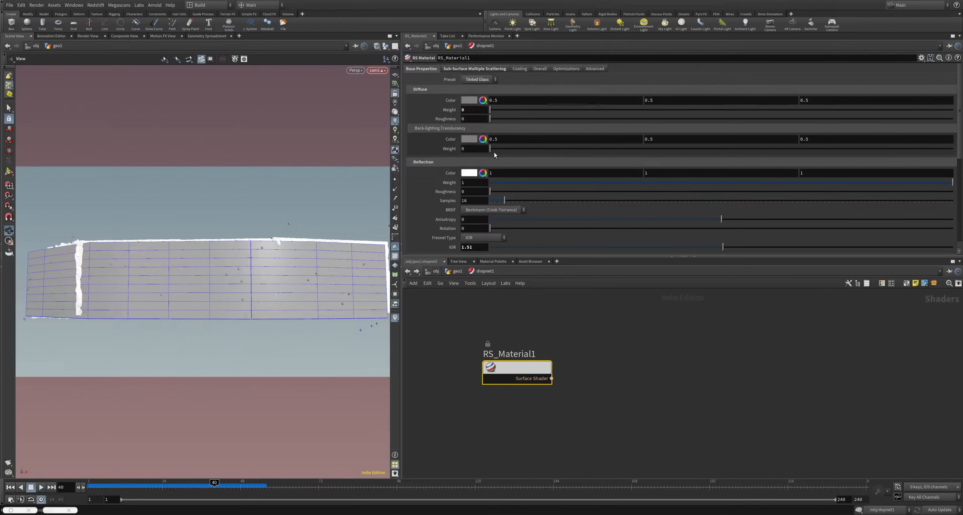
left_click(468, 100)
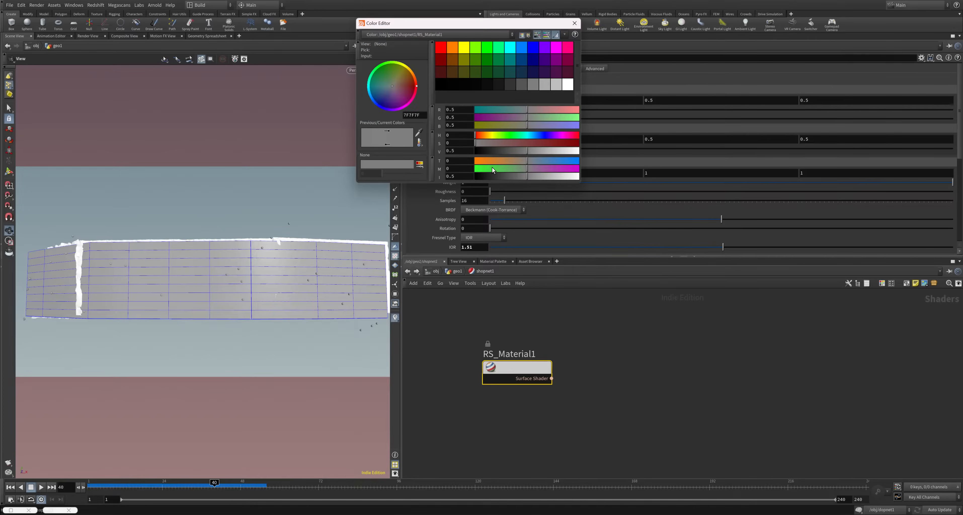
left_click(453, 60)
left_click_drag(512, 176, 538, 177)
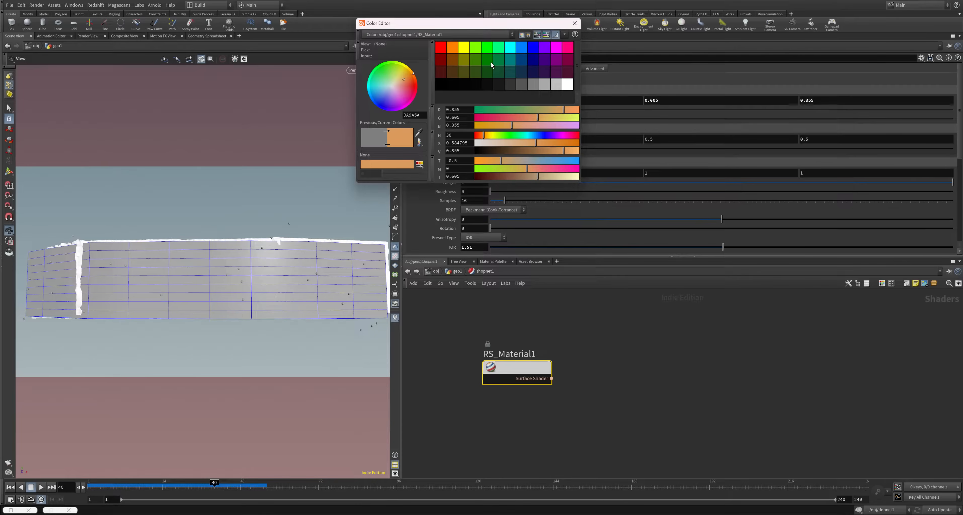
left_click(575, 22)
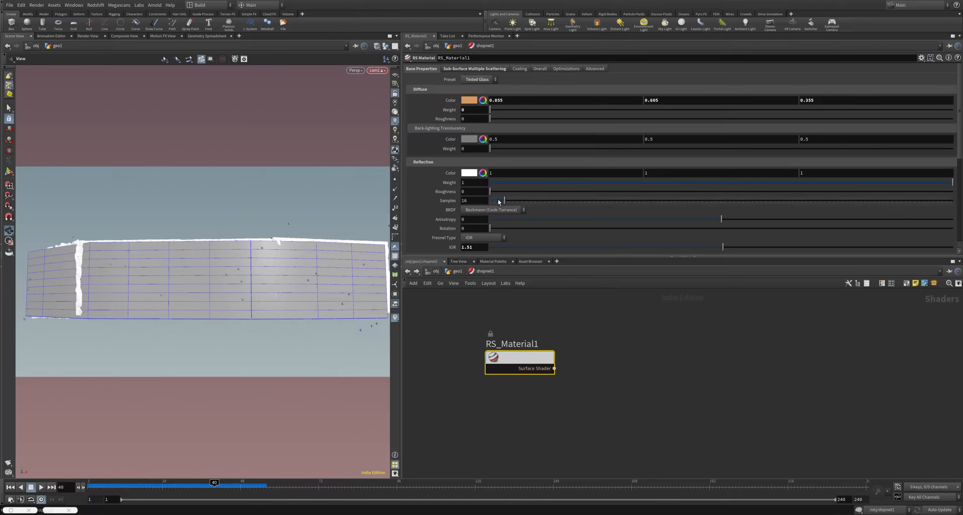
Set the RS Material's reflection weight to 0 and look through its refraction and sub-surface settings
left_click_drag(524, 182, 490, 204)
scroll(496, 209, "down", 4)
scroll(493, 224, "down", 4)
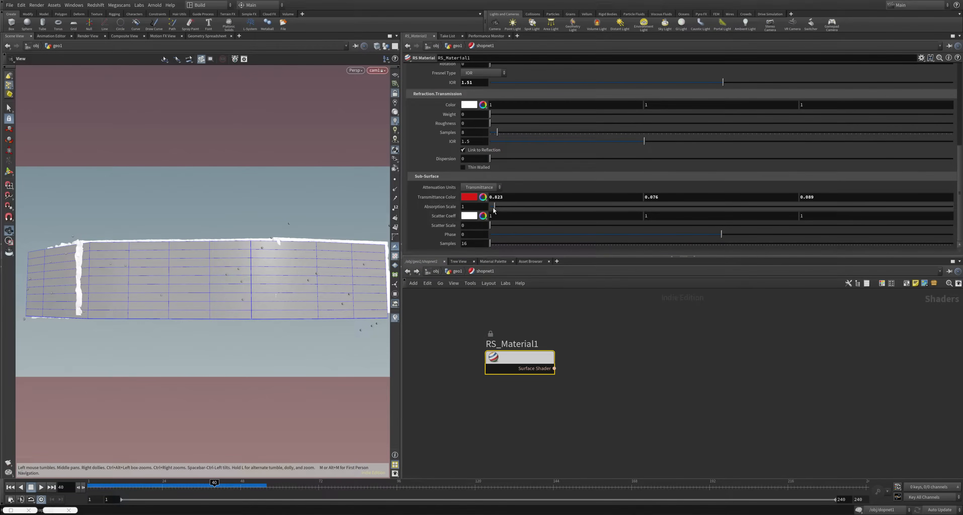
scroll(493, 216, "up", 4)
scroll(493, 215, "up", 3)
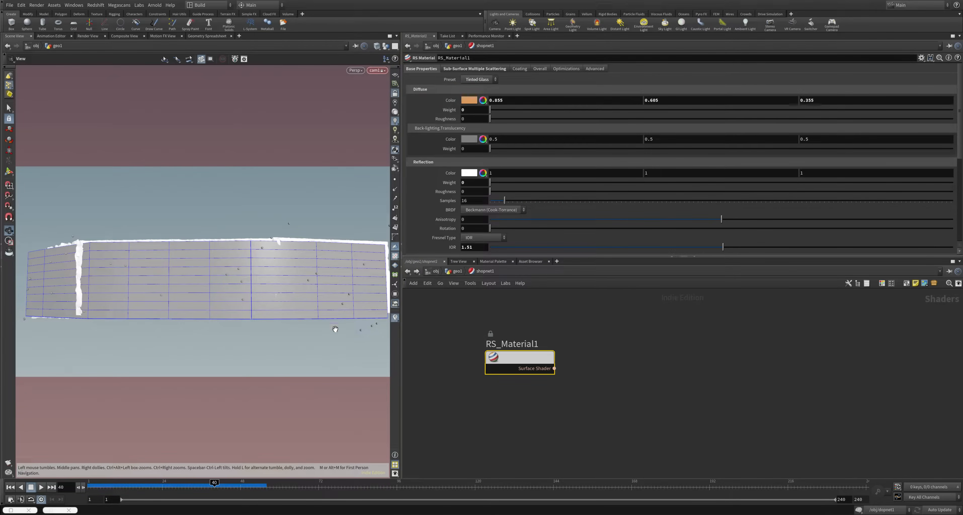
Set the RS Material's emission colour to light orange (0.981, 0.681795, 0.38259) and its emission weight to 200
left_click(540, 68)
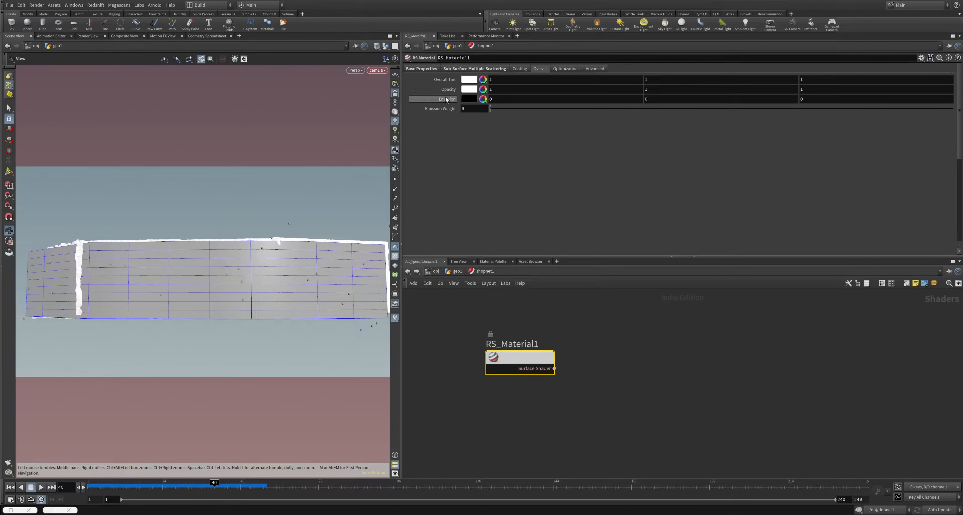
left_click(469, 100)
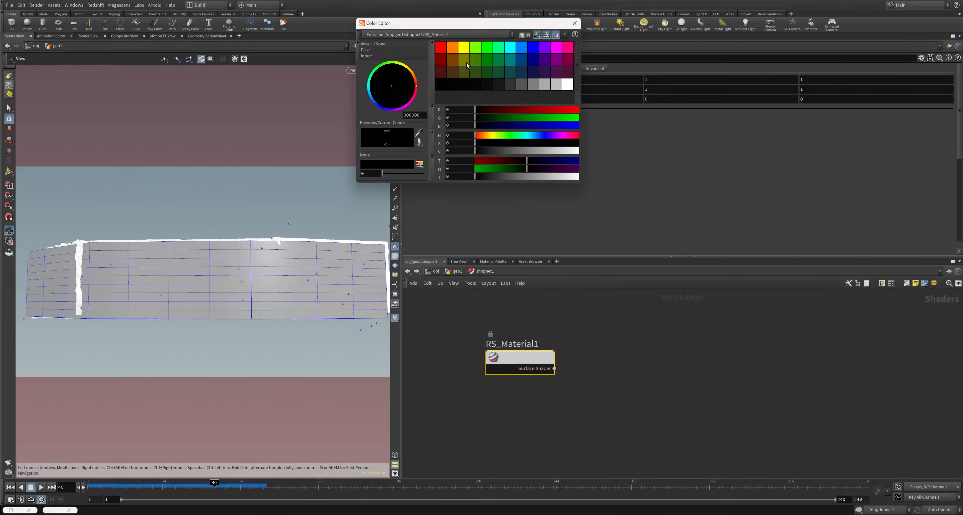
left_click(455, 59)
left_click_drag(519, 176, 551, 176)
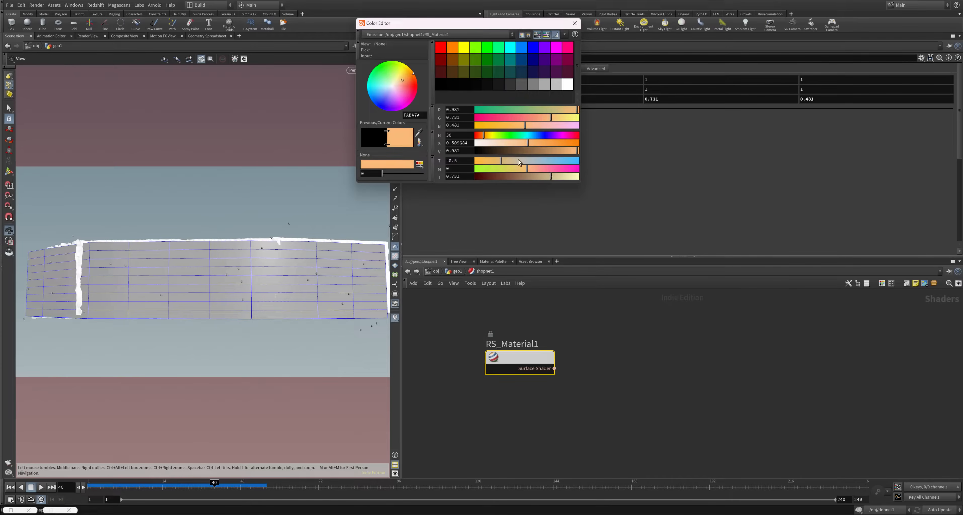
mouse_move(526, 144)
left_mouse_down()
mouse_move(548, 143)
mouse_move(539, 143)
left_mouse_up()
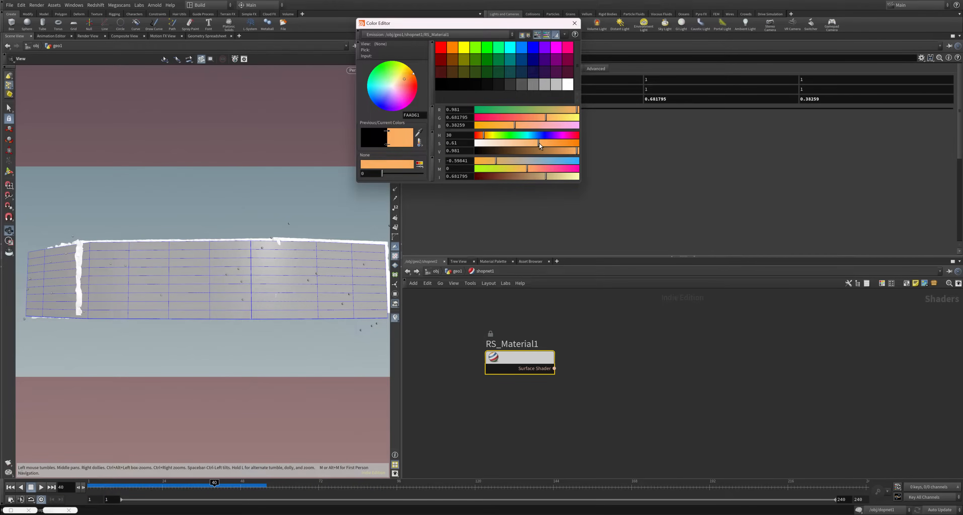
left_click(574, 23)
left_click(474, 109)
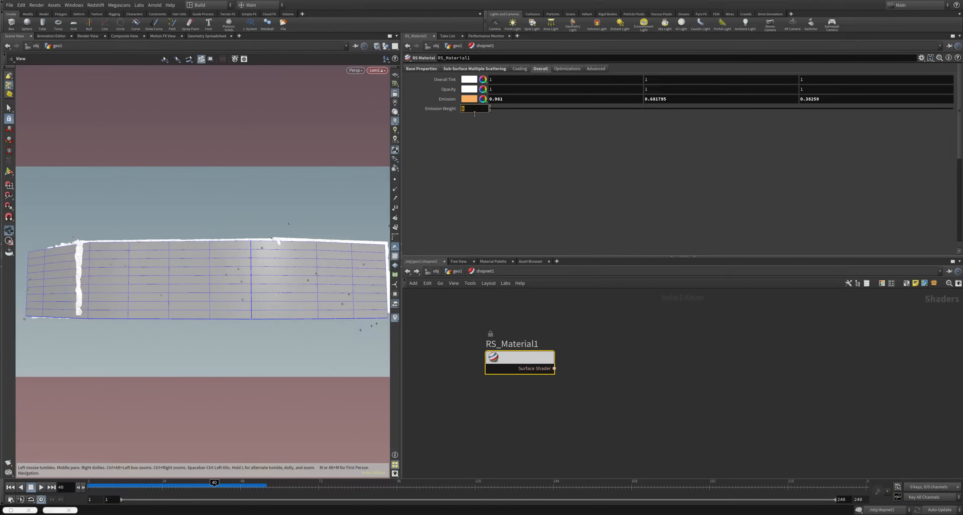
key("Return")
Return to the geo1 network and assign RS_Material1 from shopnet1 to the Material node
left_click(462, 275)
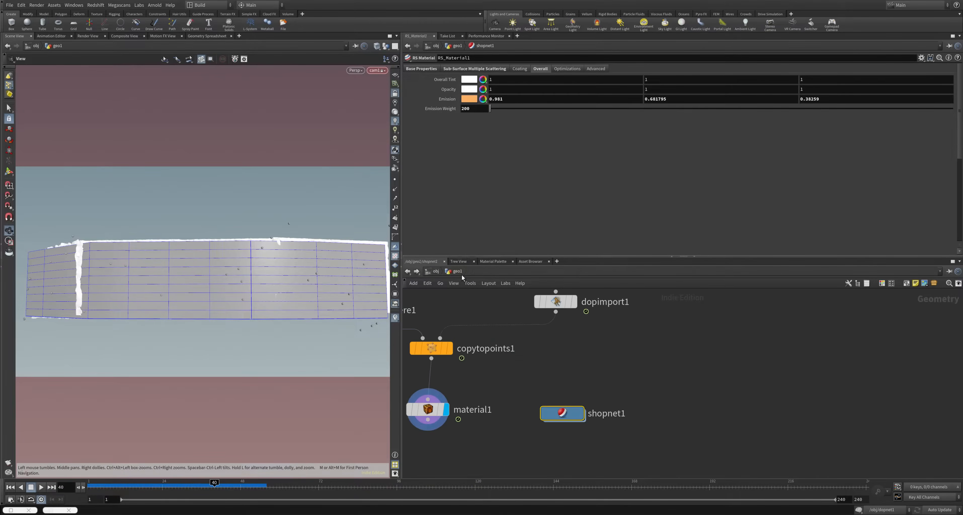
left_click(429, 411)
left_click_drag(431, 414, 434, 421)
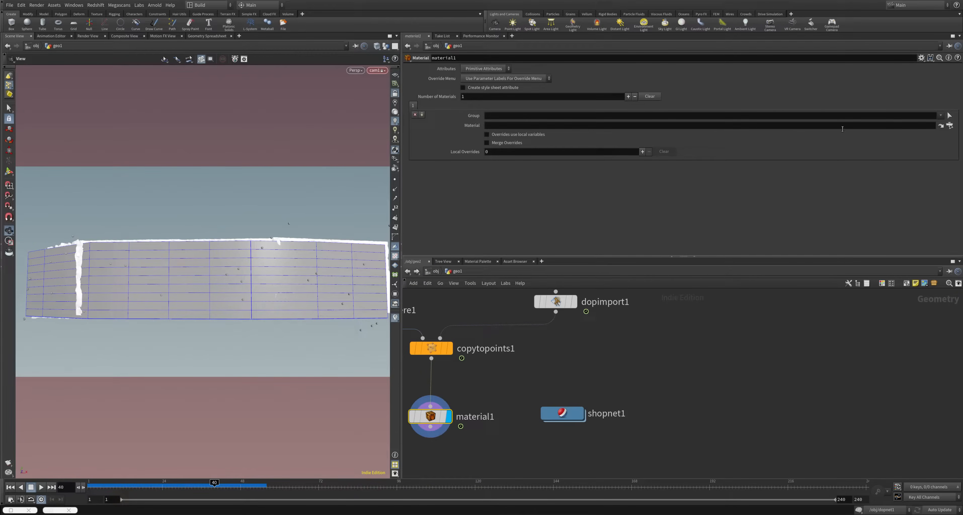
left_click(950, 126)
left_click_drag(890, 59, 409, 165)
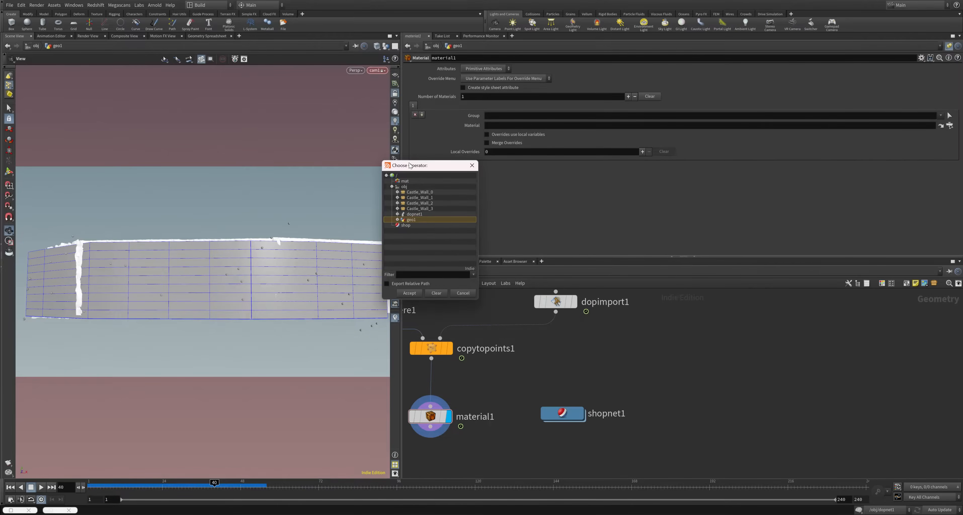
left_click(398, 221)
double_click(424, 232)
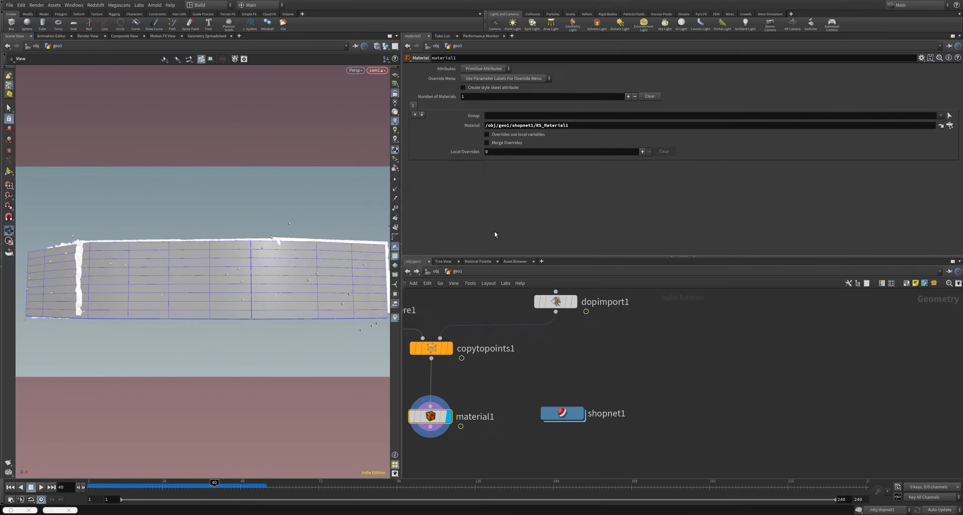
Return to the object level and add an RSLightDome beside dopnet1
left_click(434, 271)
middle_click_drag(546, 309, 513, 318)
middle_click_drag(656, 371, 552, 392)
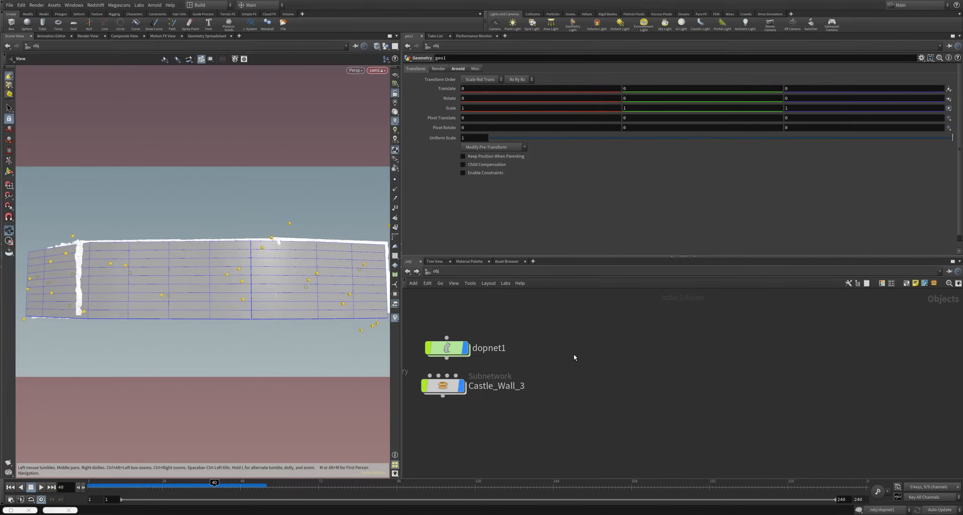
key("Tab")
type("rs")
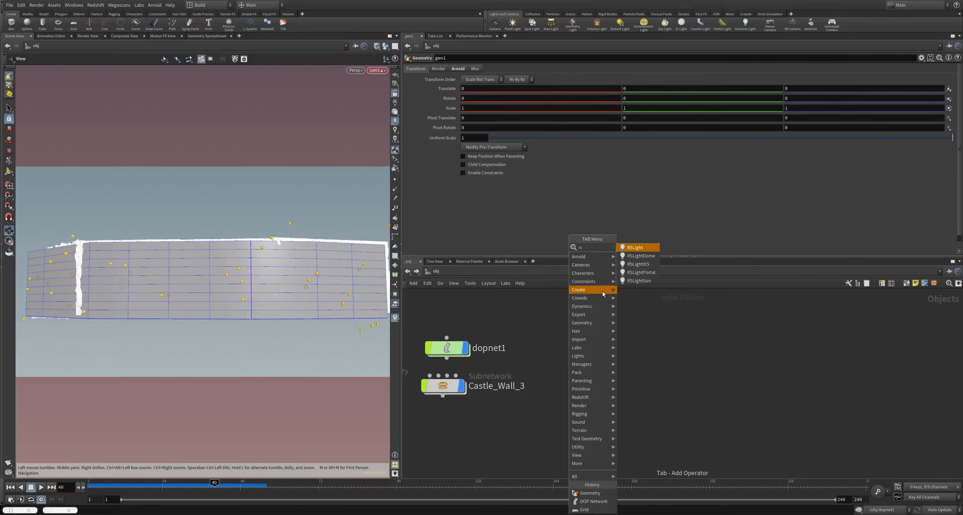
left_click(637, 256)
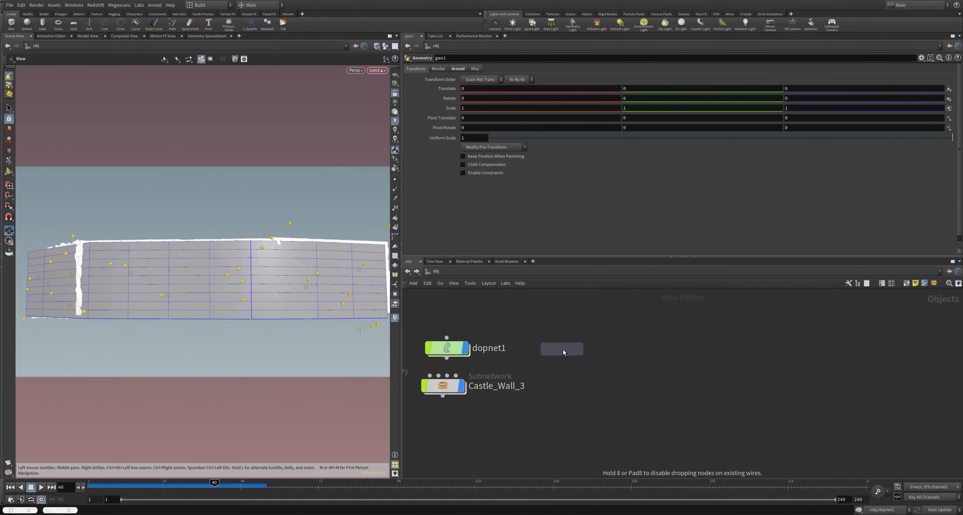
left_click(563, 350)
left_click(436, 69)
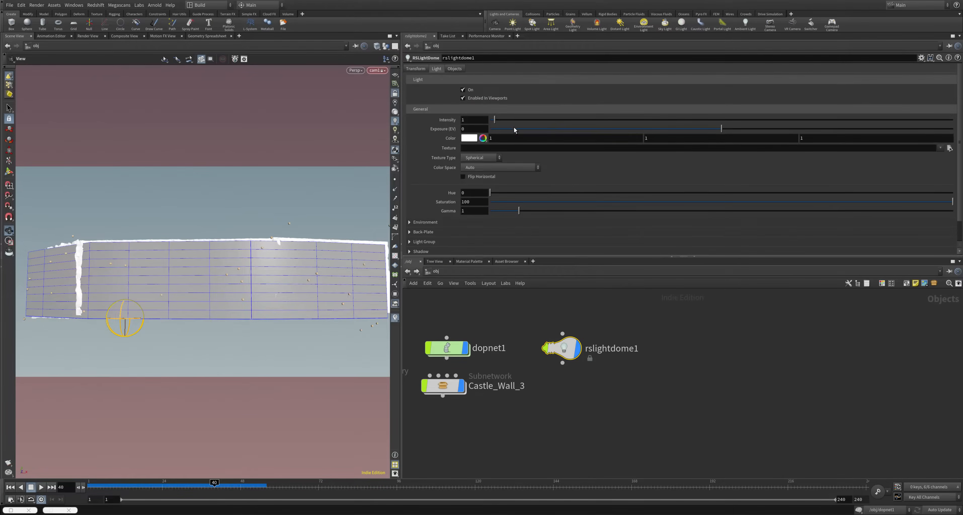
left_click(941, 148)
left_click(941, 148)
left_click(941, 148)
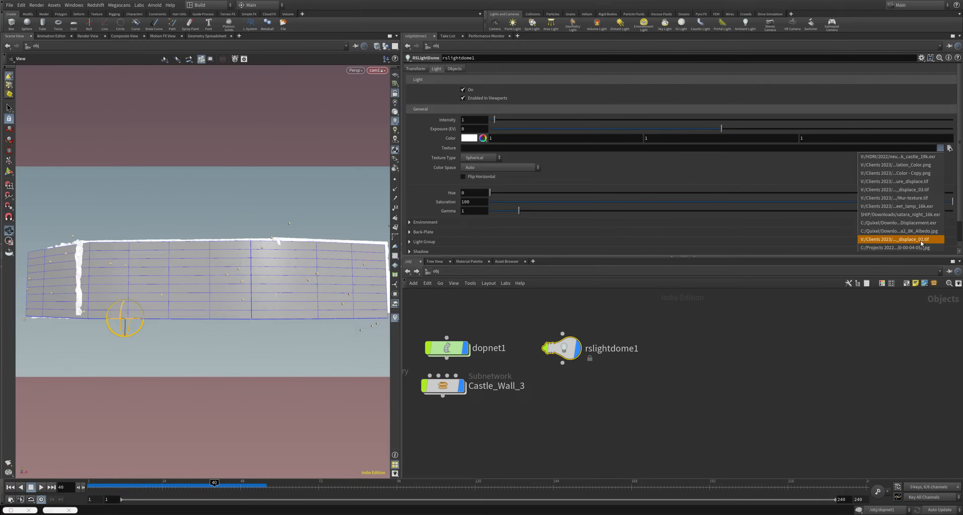
left_click(732, 324)
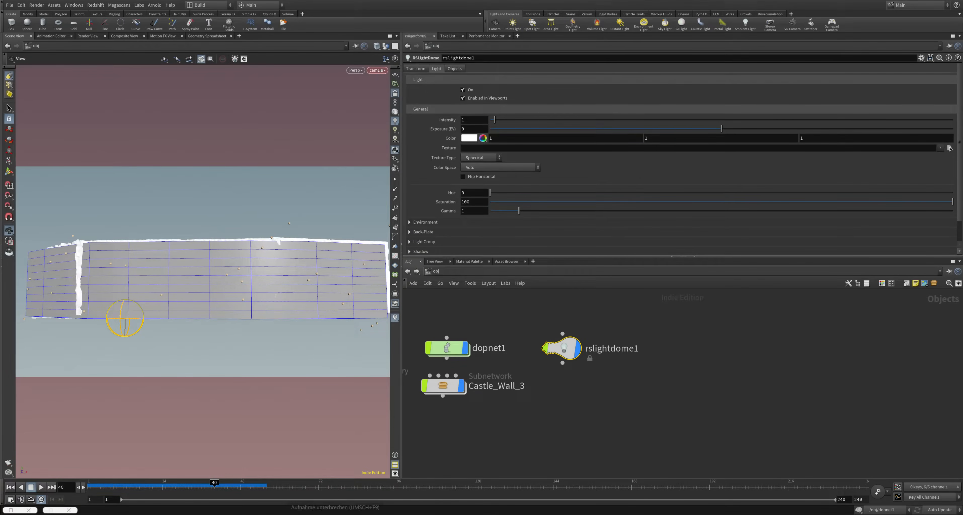
Switch to the Redshift render view and examine how the emissive spheres light the castle wall
left_click(335, 514)
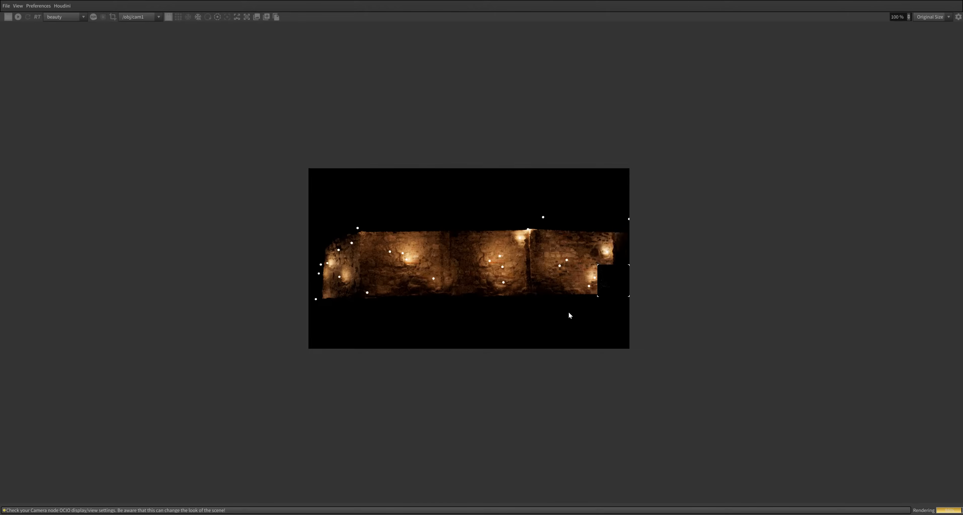
Examine the rendered castle wall and its glowing spheres close up, and return to the Redshift_ROP1 parameters
scroll(554, 288, "up", 2)
scroll(554, 289, "up", 4)
middle_click_drag(264, 214, 468, 223)
scroll(722, 265, "down", 1)
middle_click_drag(721, 265, 474, 245)
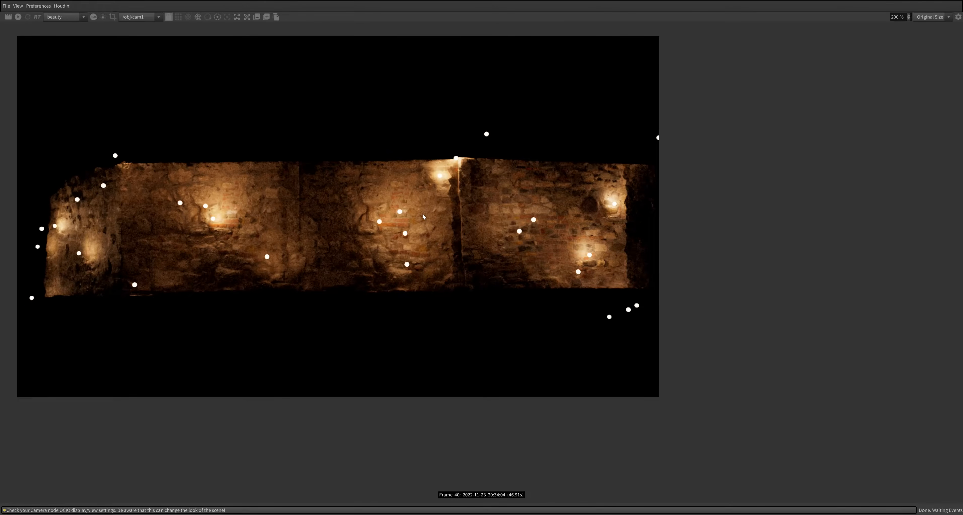
scroll(524, 224, "up", 1)
scroll(526, 225, "down", 1)
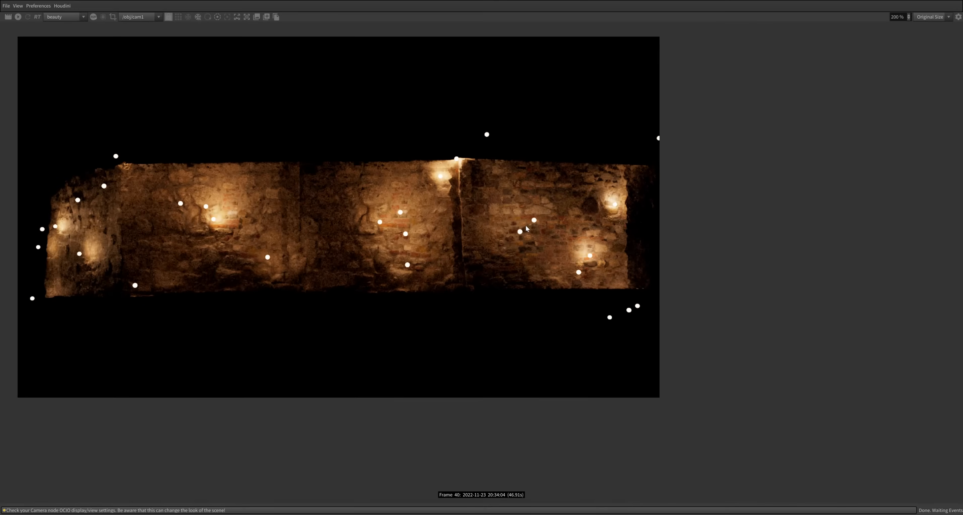
left_click(919, 1)
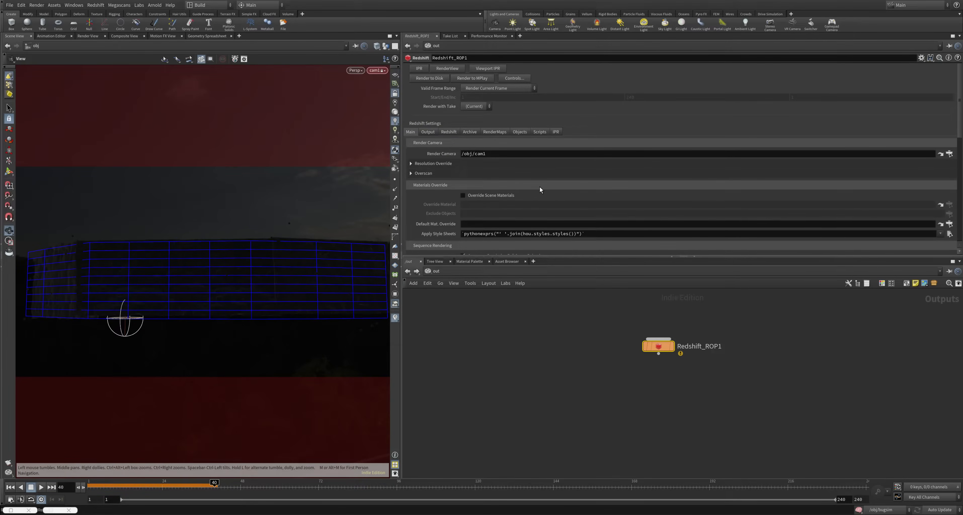
Enable denoising with the OptiX engine in the basic Redshift settings of Redshift_ROP1
left_click(430, 133)
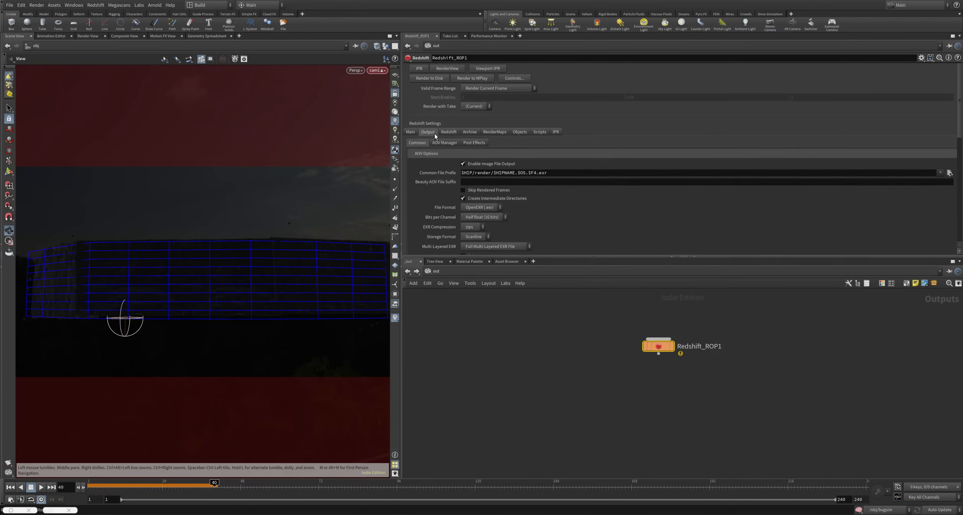
left_click(448, 133)
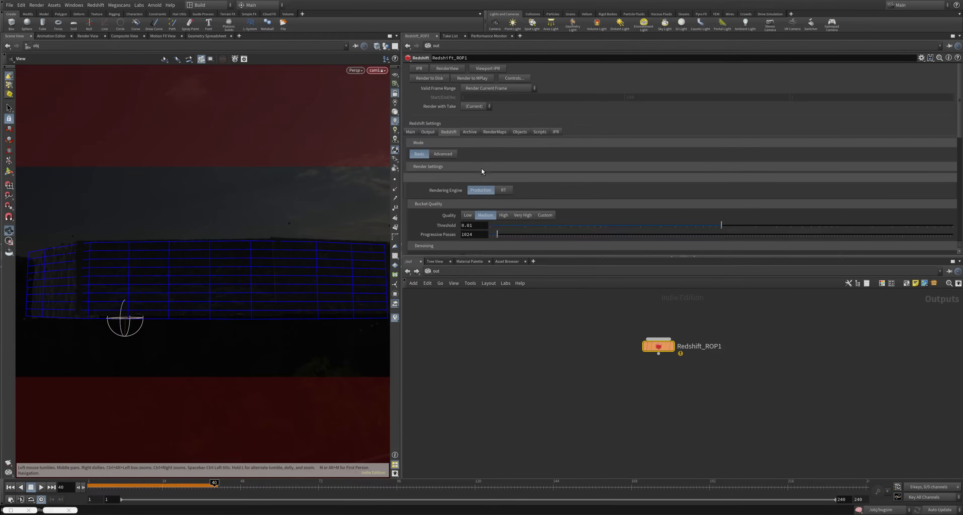
scroll(482, 179, "down", 2)
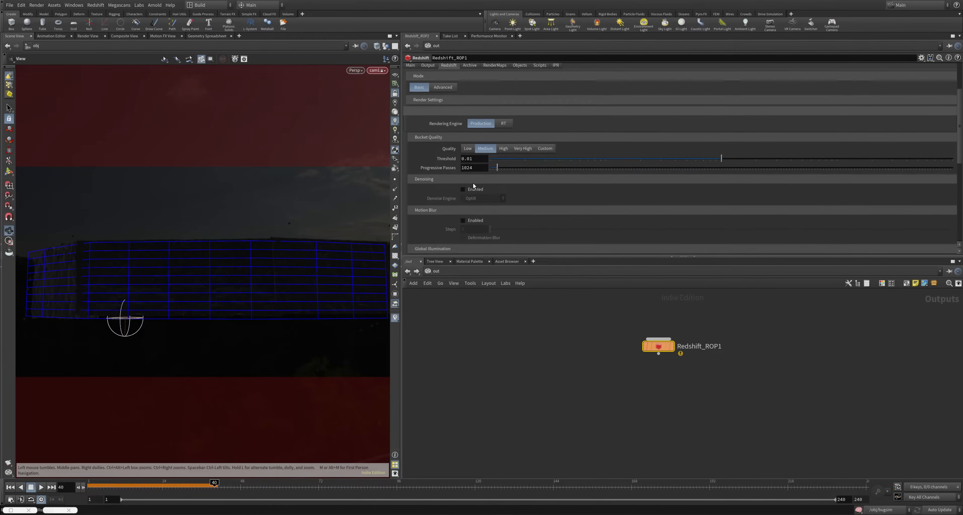
left_click(463, 189)
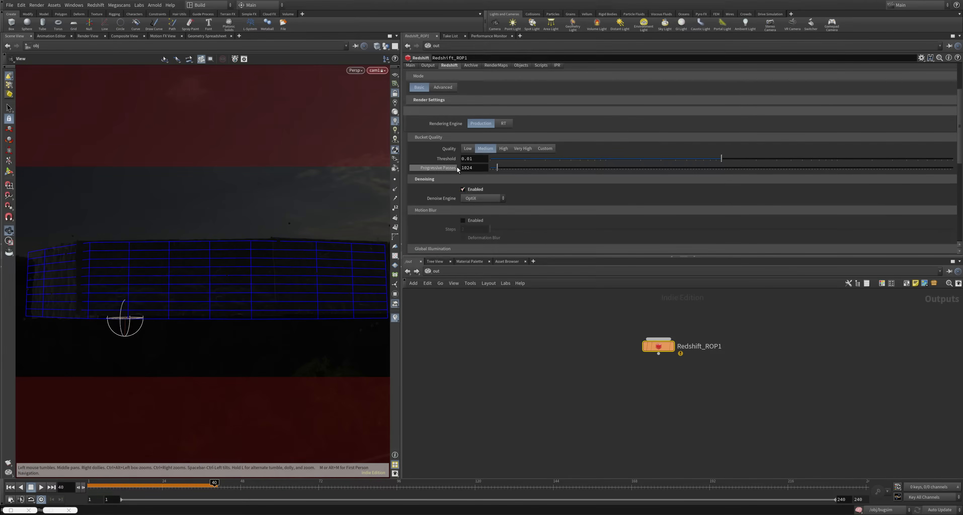
scroll(463, 167, "down", 6)
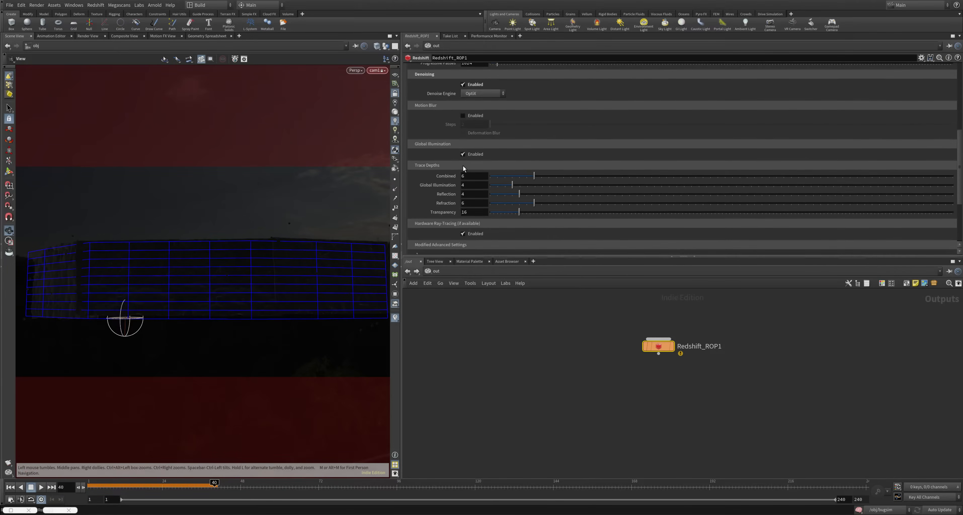
scroll(463, 168, "up", 6)
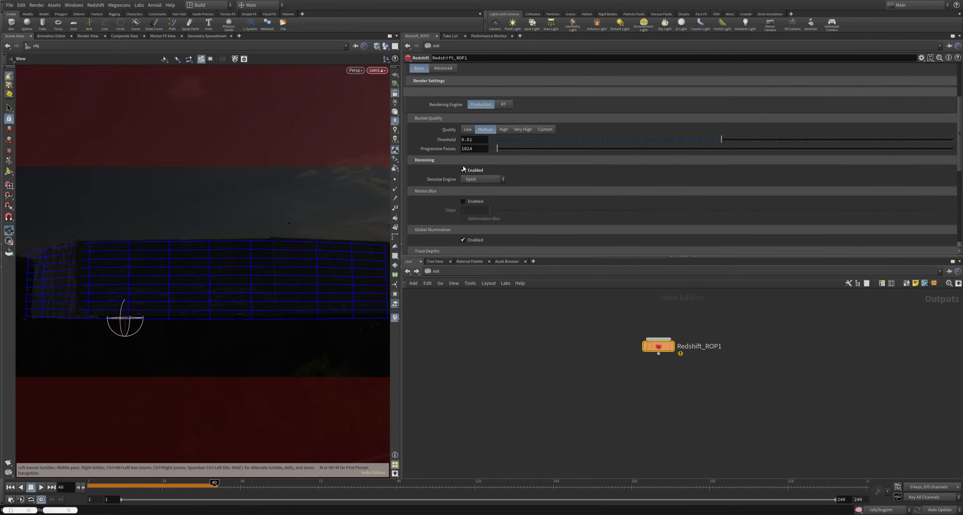
scroll(445, 160, "up", 3)
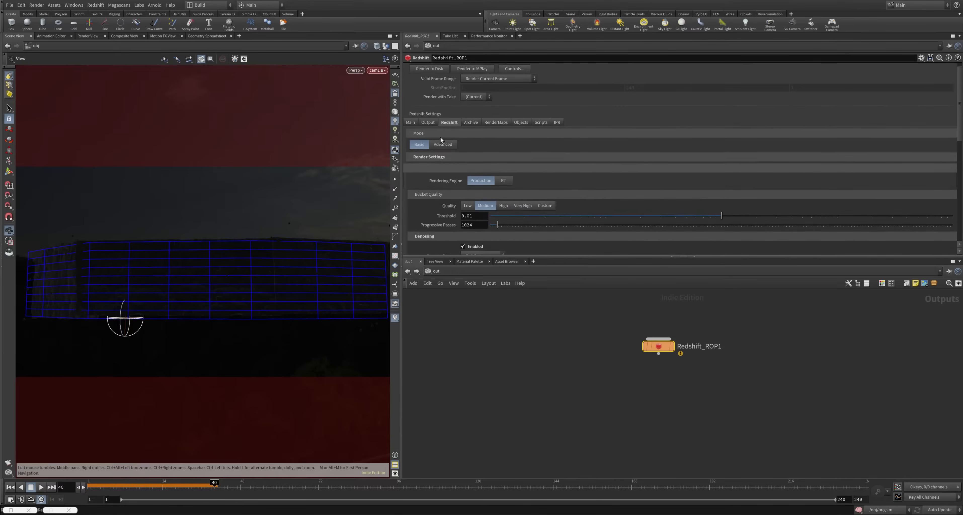
Review the output and basic render options of Redshift_ROP1 and switch its Redshift settings to Advanced mode
left_click(429, 123)
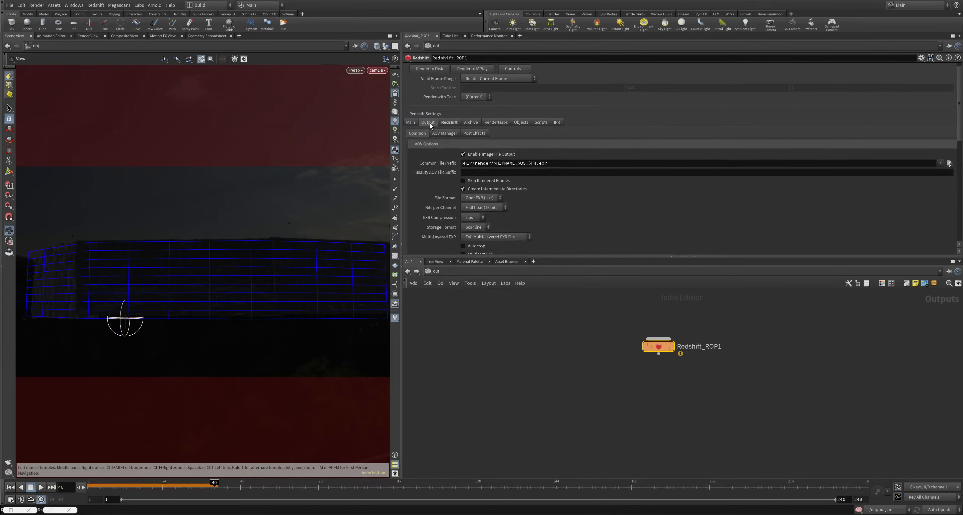
left_click(450, 122)
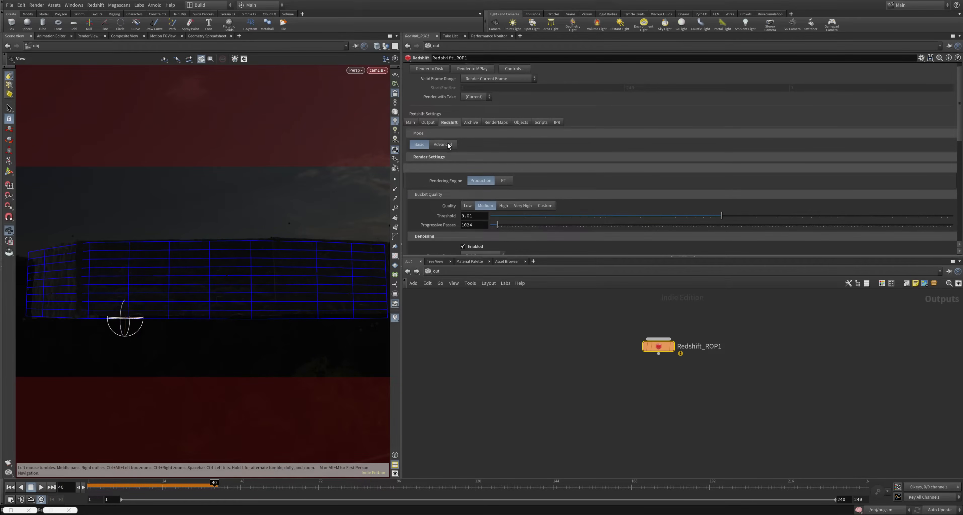
scroll(452, 179, "down", 4)
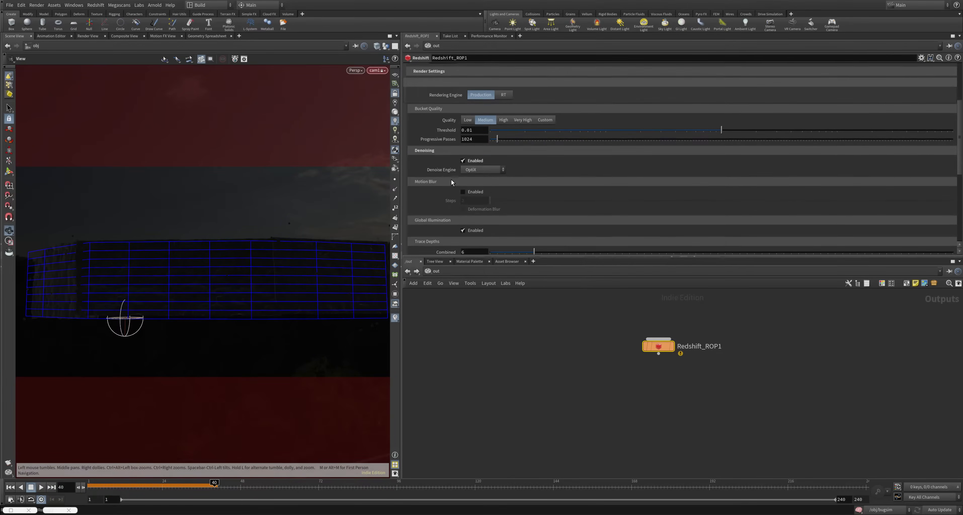
scroll(452, 182, "down", 1)
scroll(452, 182, "up", 2)
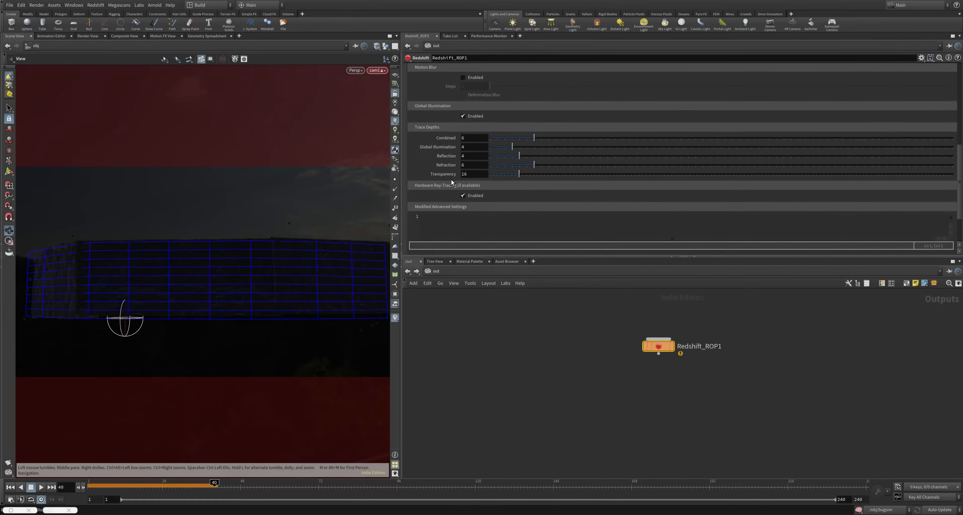
scroll(451, 179, "up", 6)
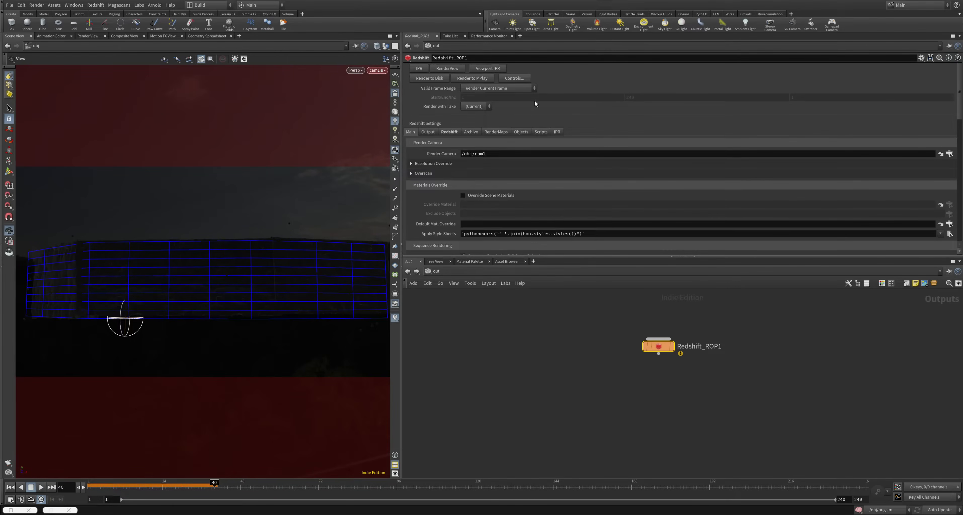
left_click(449, 132)
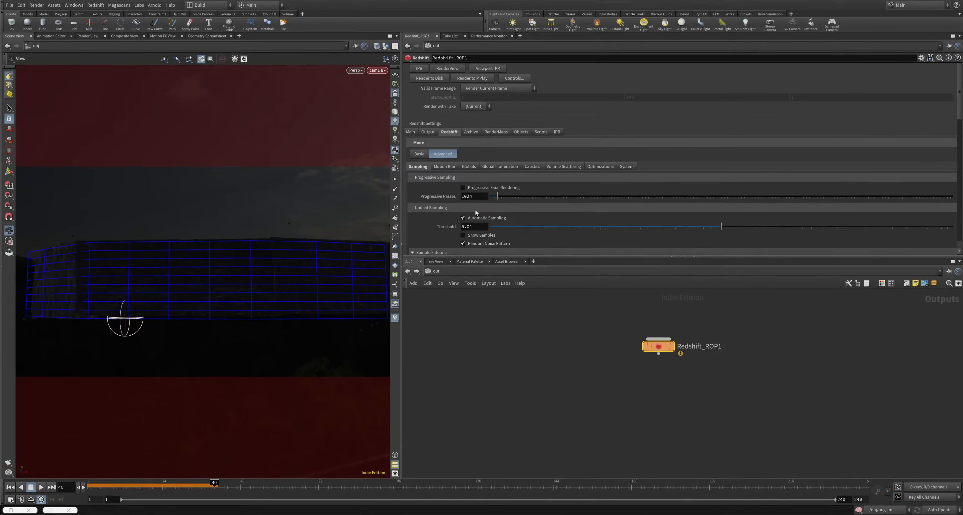
scroll(483, 213, "down", 3)
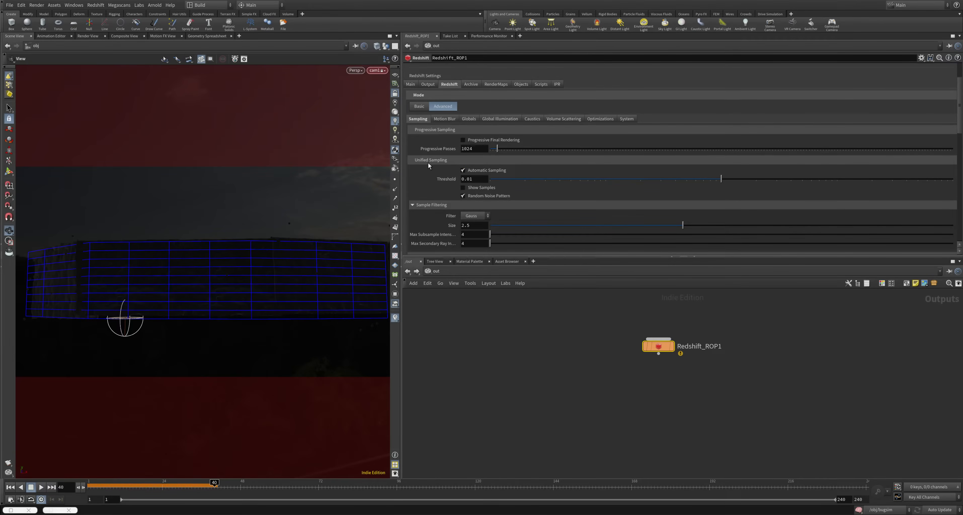
Disable Automatic Sampling under Unified Sampling and set Min Samples to 64 and Max Samples to 512
left_click(463, 170)
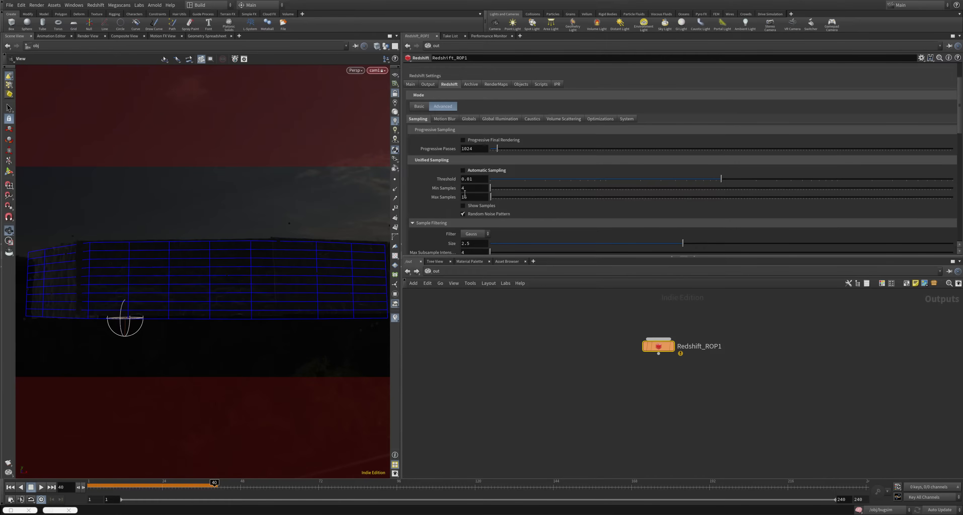
left_click(467, 191)
type("64")
key("Tab")
type("1")
key("Return")
scroll(487, 149, "up", 3)
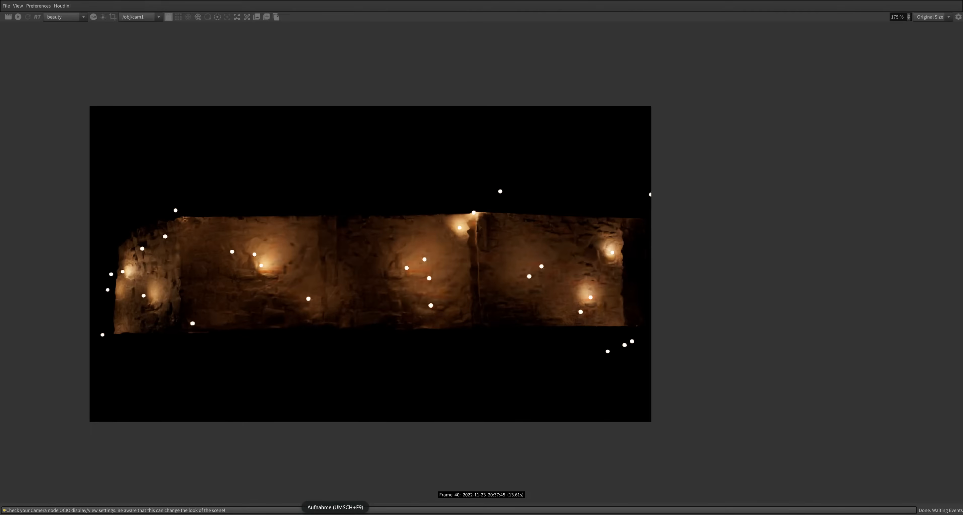
Examine the denoised castle wall render up close and return to the main Houdini workspace
scroll(465, 233, "up", 3)
scroll(465, 233, "up", 3)
scroll(465, 233, "down", 5)
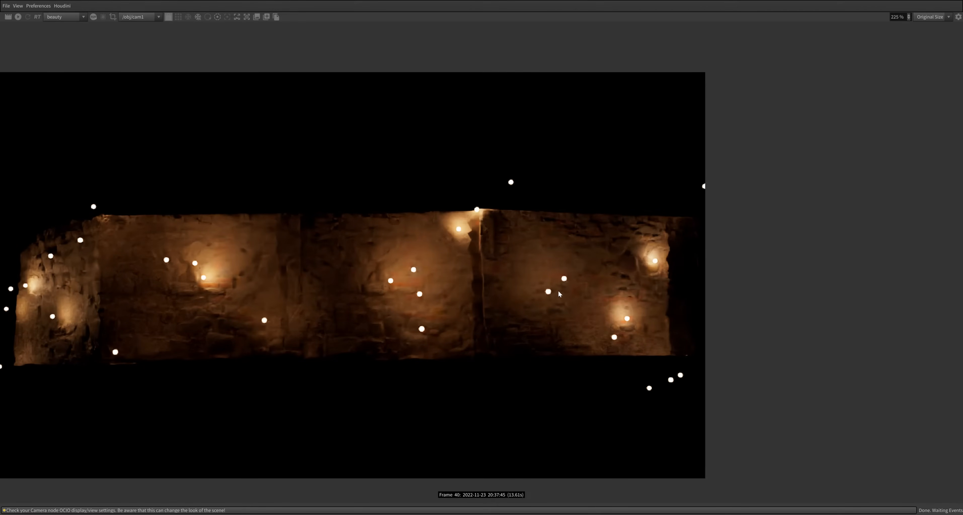
middle_click_drag(192, 282, 315, 256)
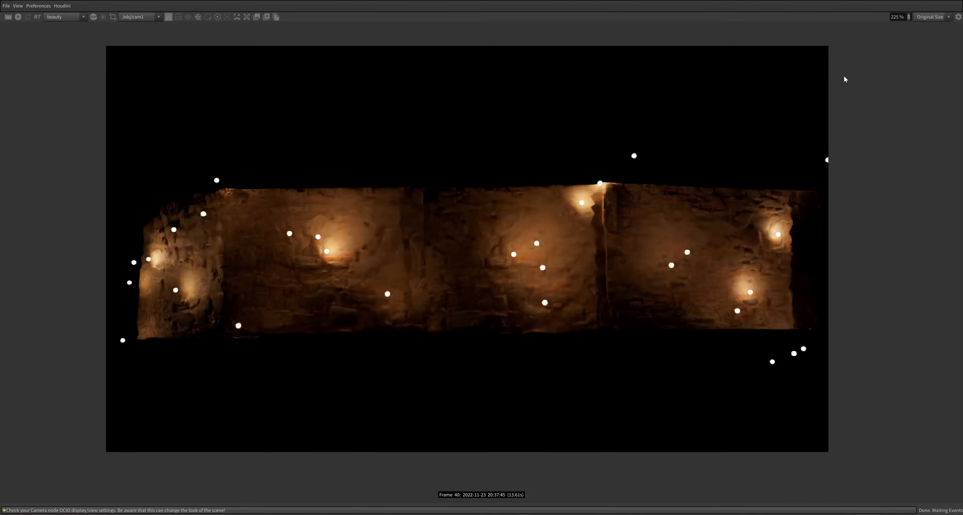
left_click(918, 1)
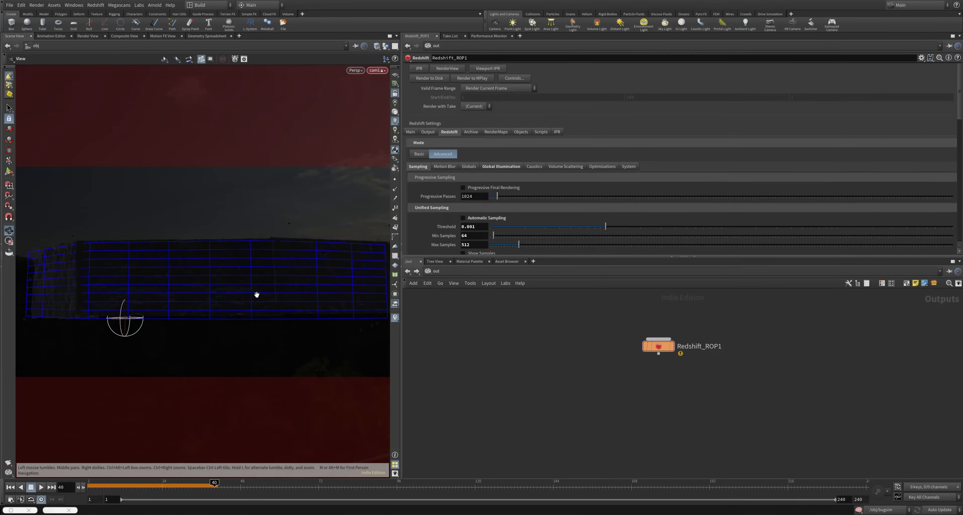
Open the bugsim network and set the Impulse Count of popsource1 to 100
mouse_move(253, 258)
left_mouse_down()
mouse_move(270, 283)
mouse_move(308, 286)
mouse_move(238, 257)
mouse_move(251, 260)
left_mouse_up()
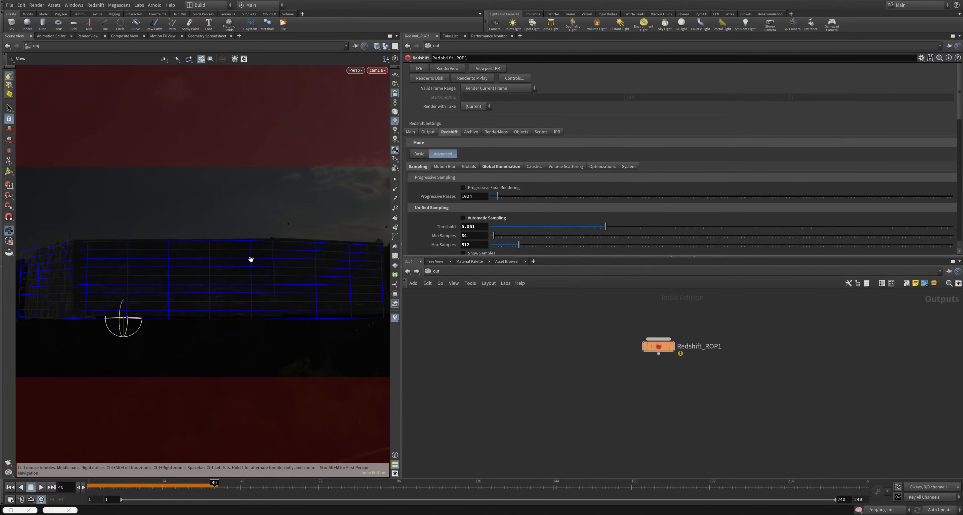
left_click(407, 271)
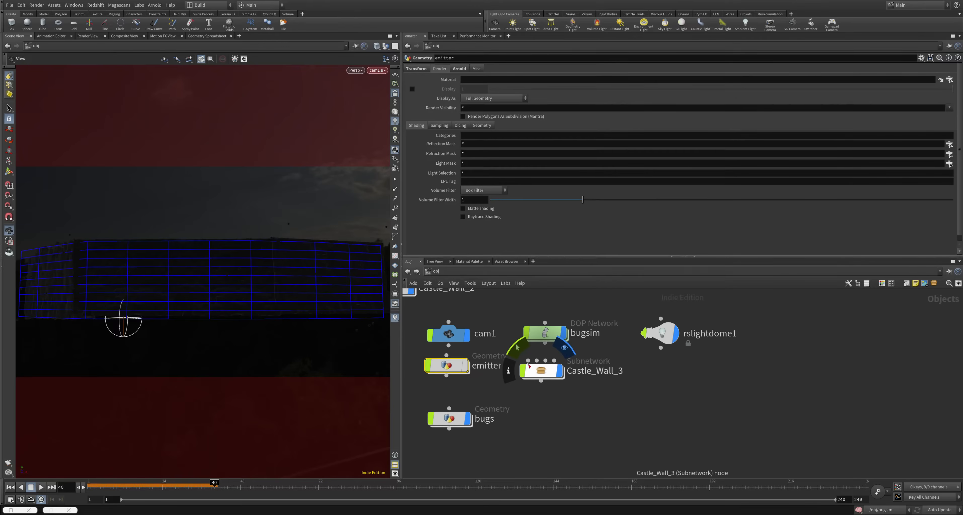
double_click(544, 332)
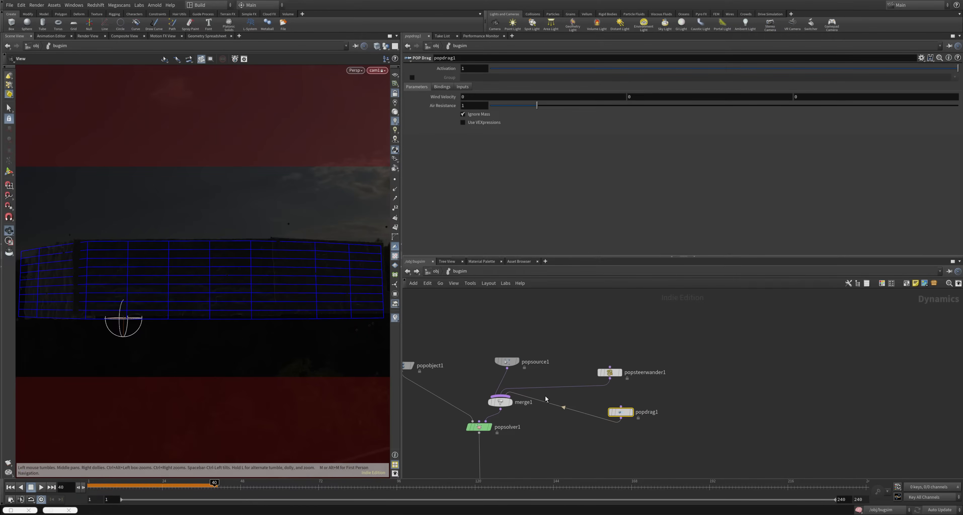
left_click(506, 360)
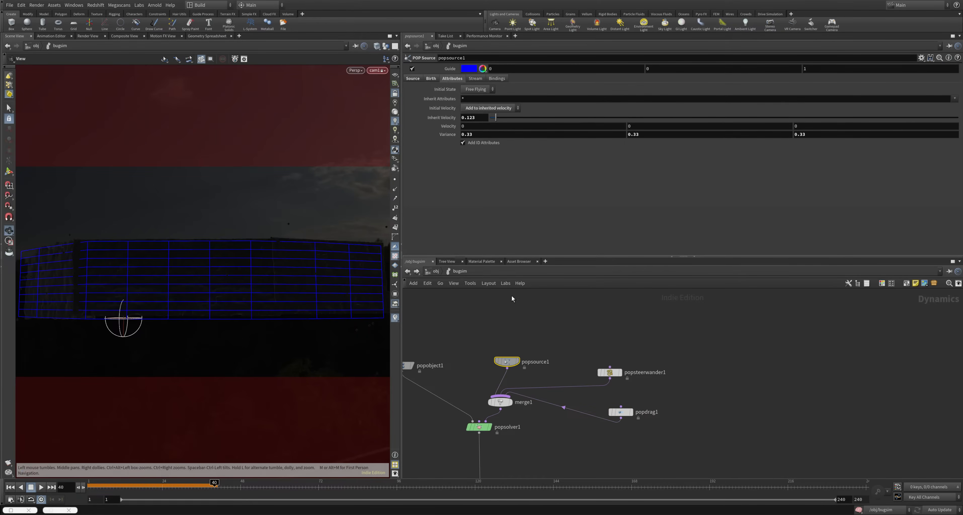
left_click(430, 80)
left_click(469, 100)
type("10")
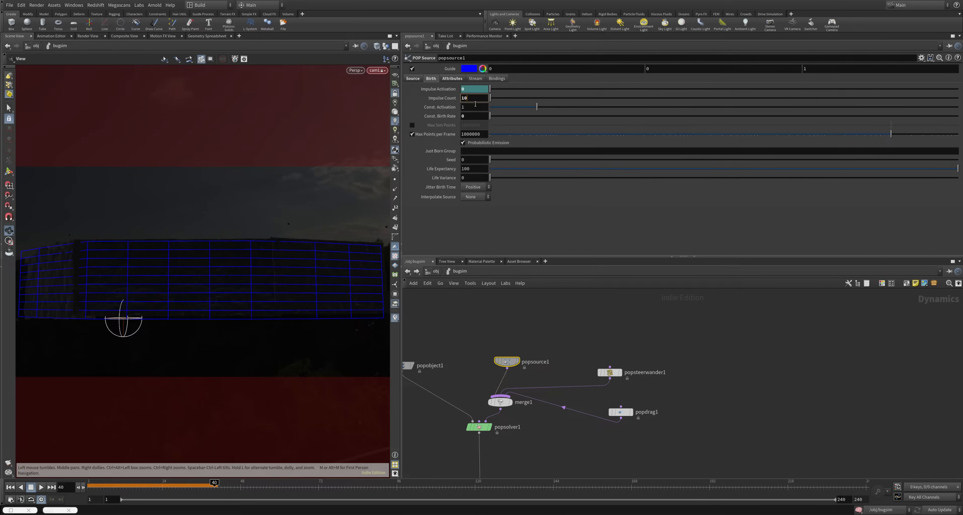
type("0")
key("Return")
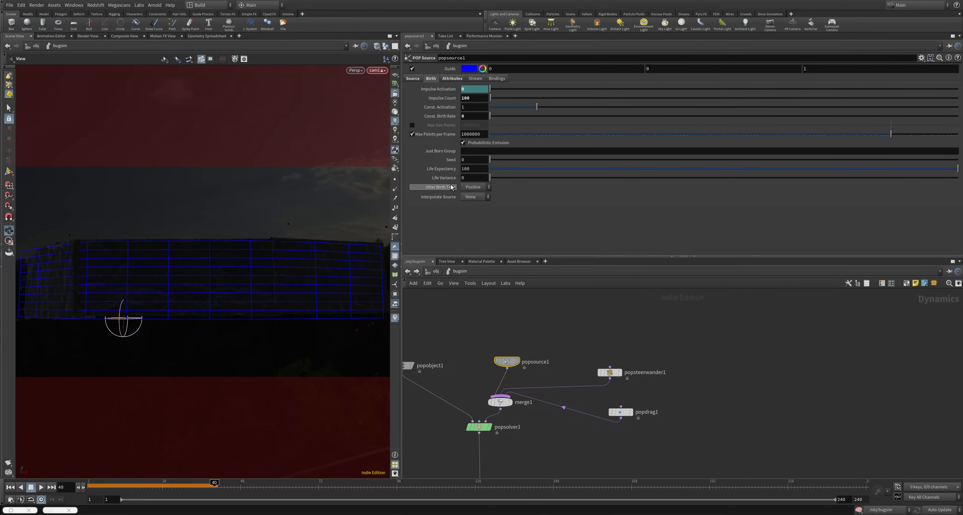
Open the bugs geometry network and move dopimport1 slightly closer to copytopoints1
key("u")
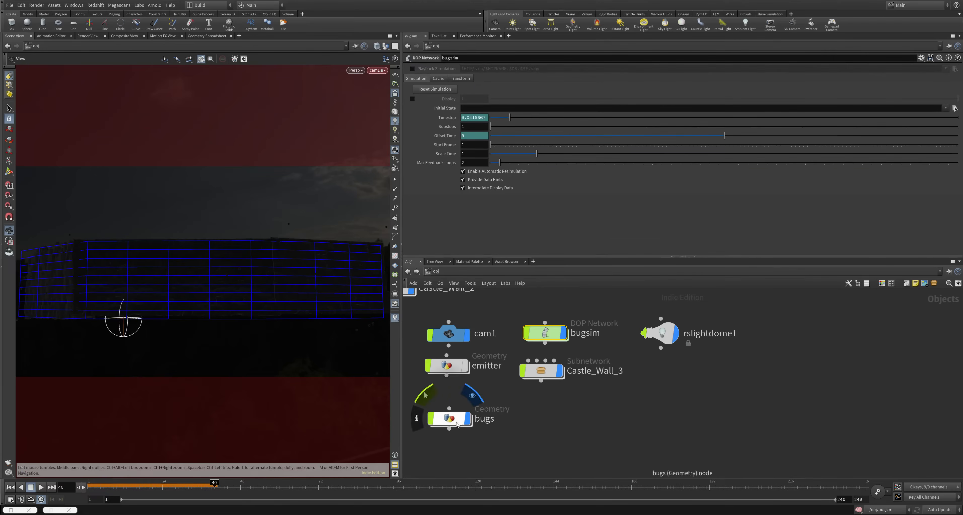
double_click(449, 419)
middle_click_drag(484, 368, 562, 384)
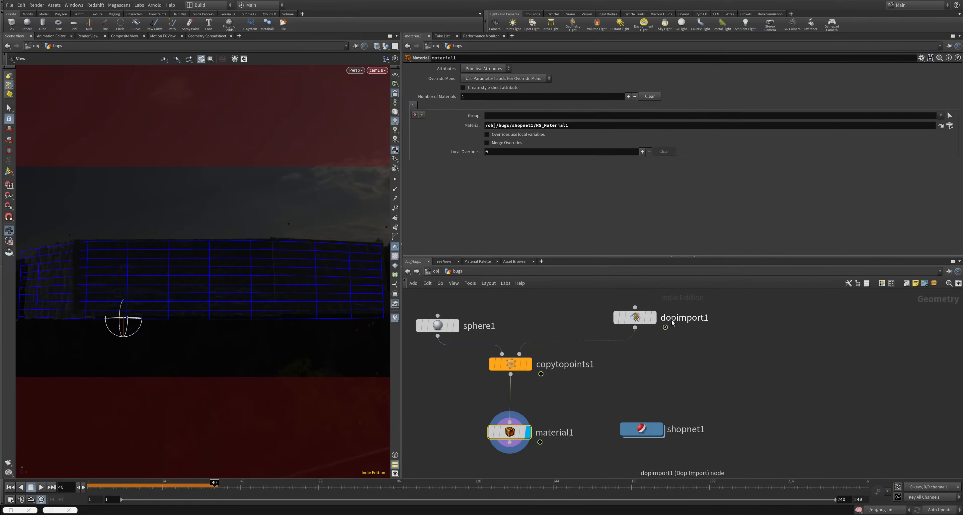
left_click_drag(639, 318, 613, 321)
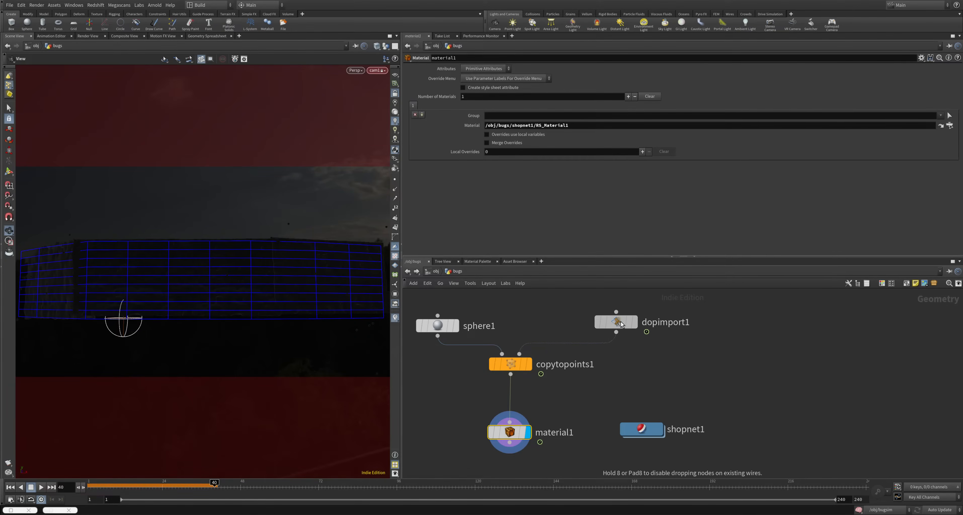
Return to the out network, render the cam1 view again in the Redshift RenderView and check the result
left_click(444, 273)
left_click(436, 271)
left_click(455, 331)
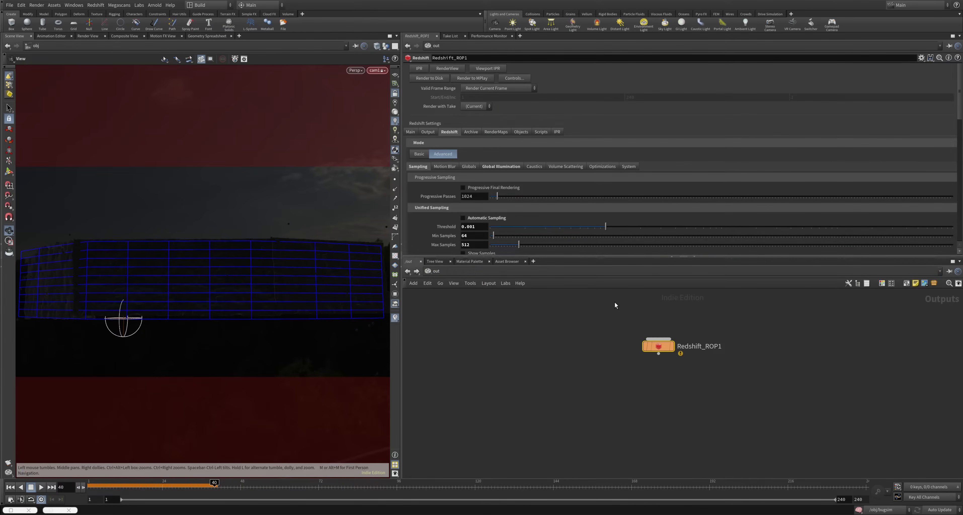
left_click(447, 69)
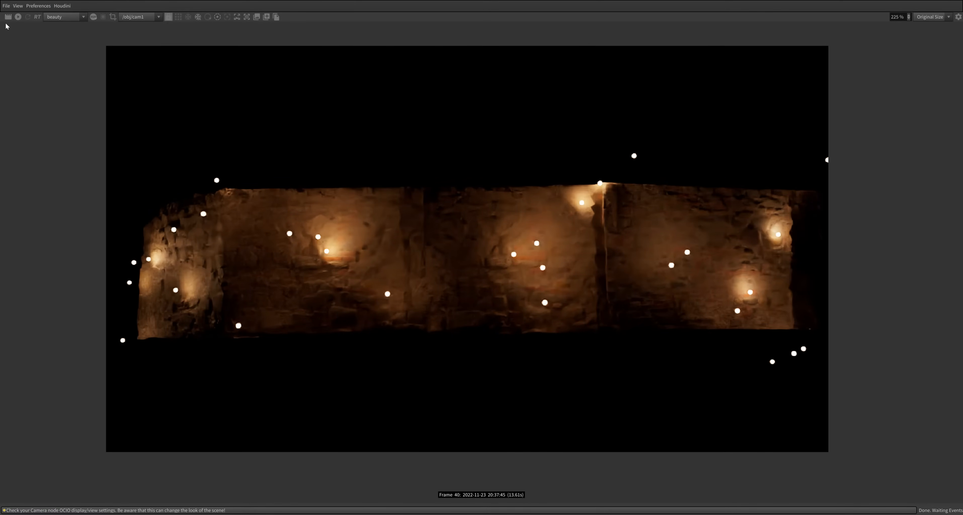
left_click(7, 16)
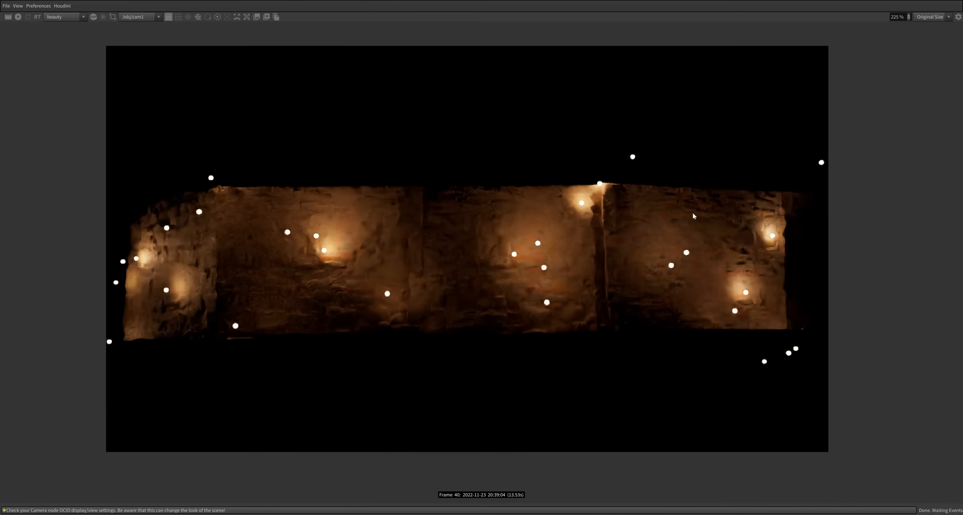
left_click(920, 1)
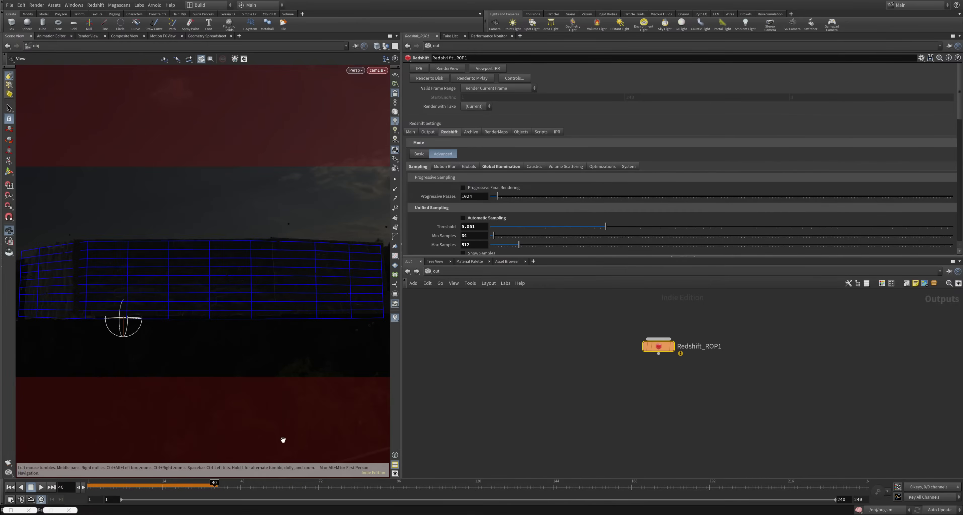
Rewind the timeline to frame 1 and set the scene viewport to show all objects
left_click(10, 487)
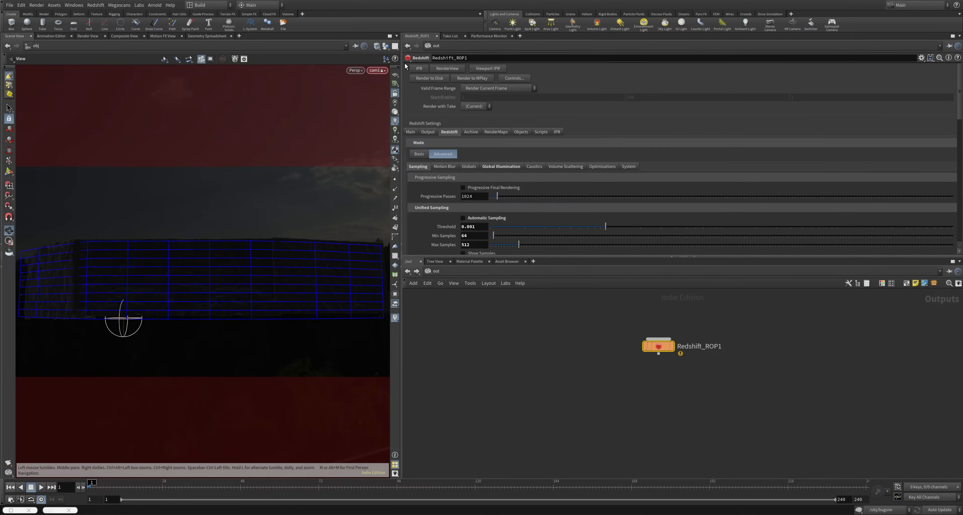
left_click(378, 46)
left_click(386, 46)
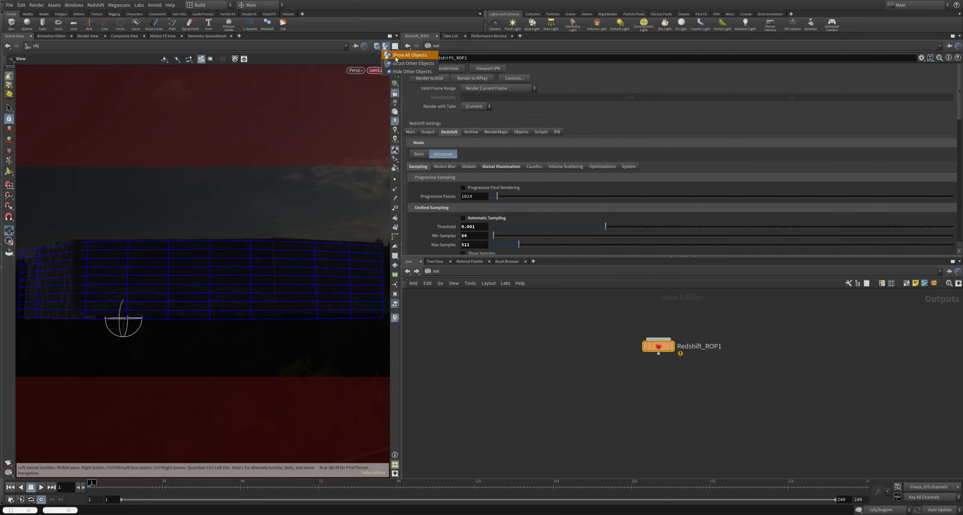
left_click(399, 57)
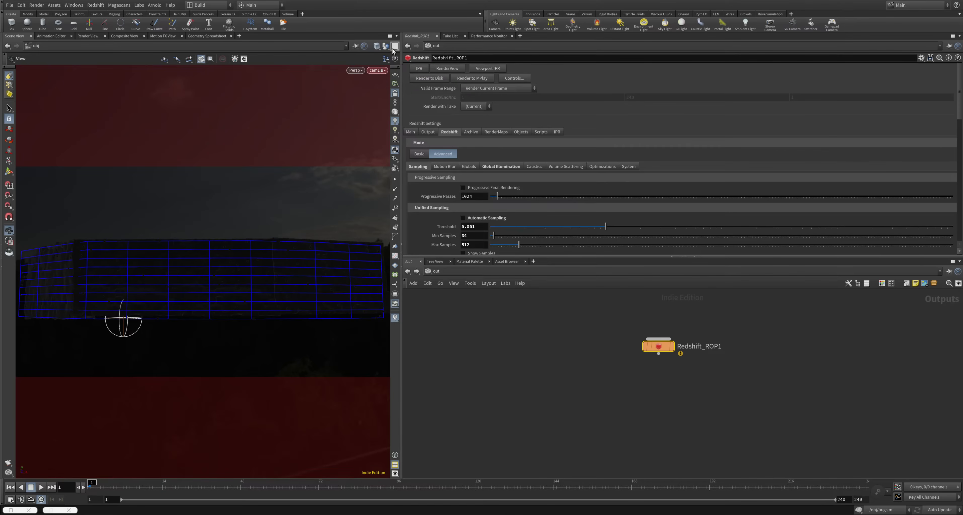
In the object network, hide the bugsim DOP network while keeping bugs displayed, and play the particle simulation to frame 136
left_click(415, 272)
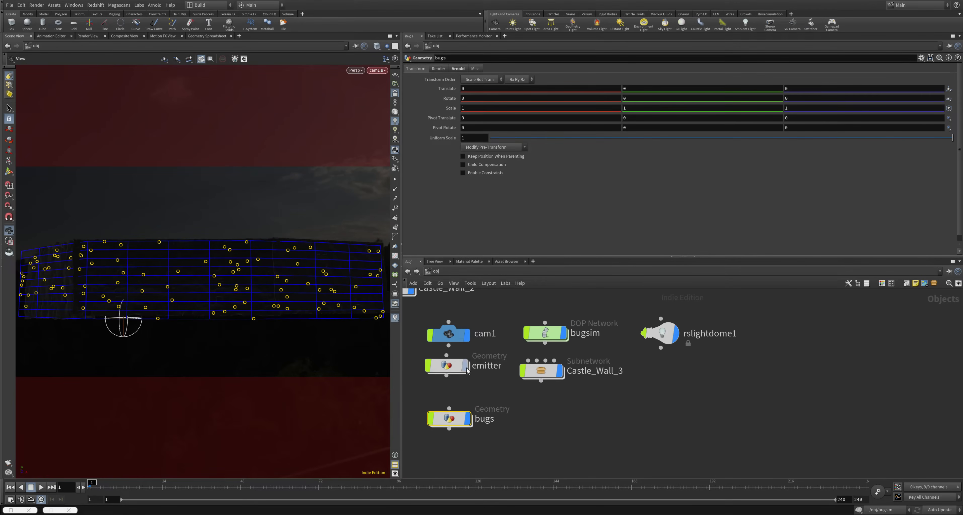
mouse_move(466, 374)
left_click(470, 425)
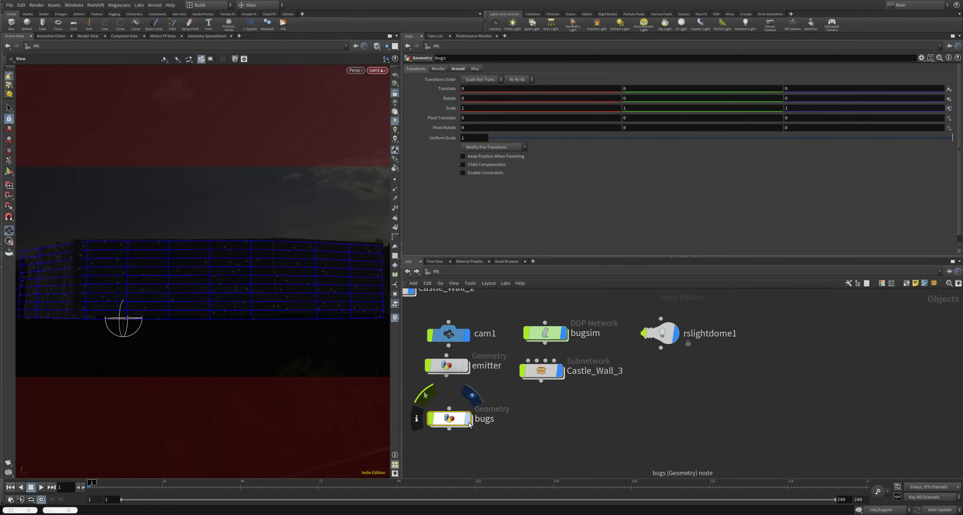
left_click(470, 421)
left_click(564, 334)
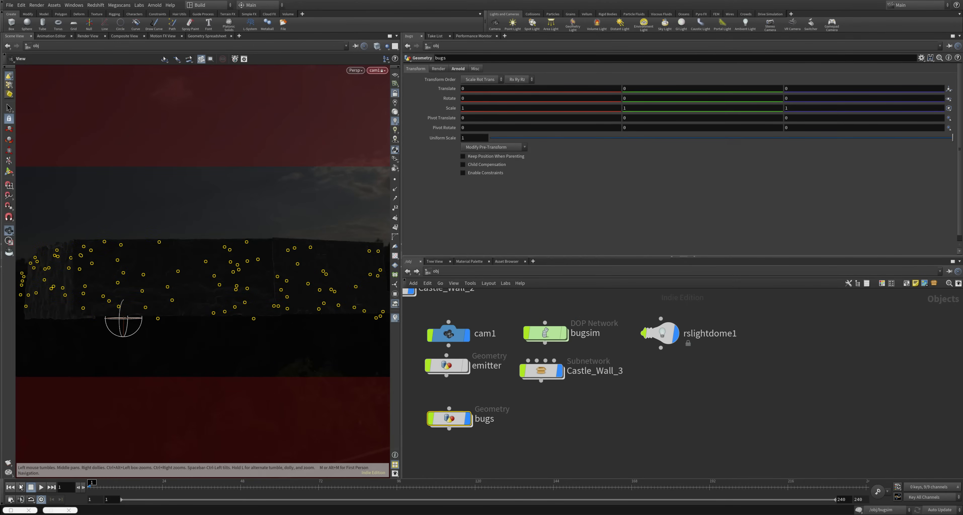
left_click(42, 491)
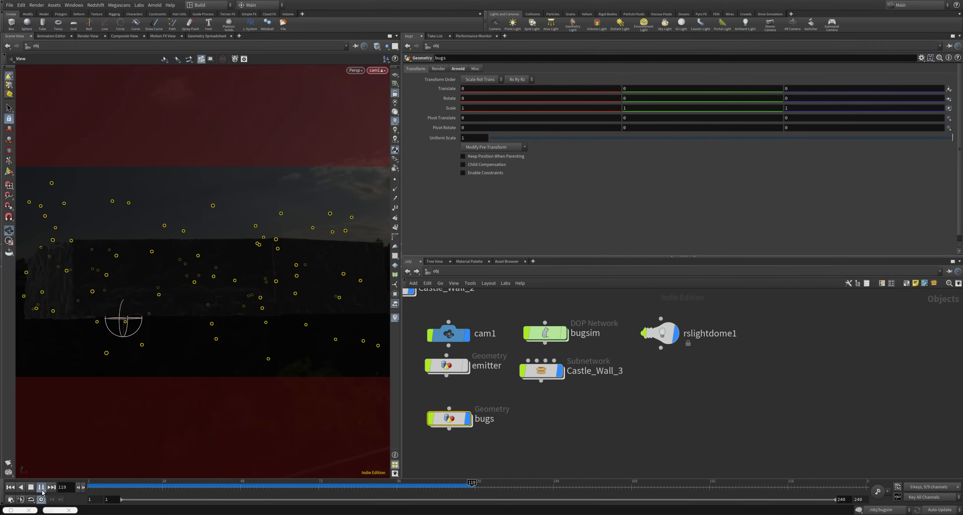
left_click(42, 490)
From the out network, render frame 136 through cam1 in the Redshift RenderView, examine the lit wall and close the render view
left_click(438, 274)
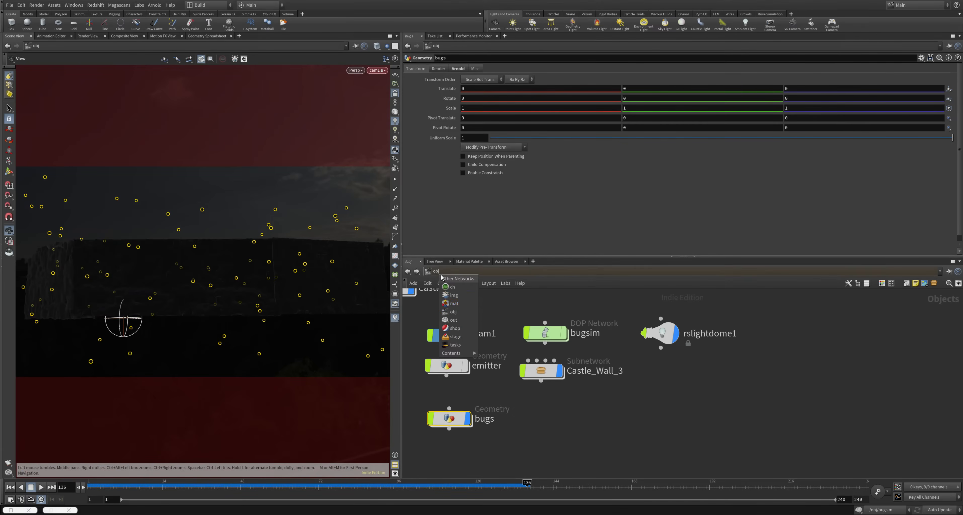
left_click(441, 322)
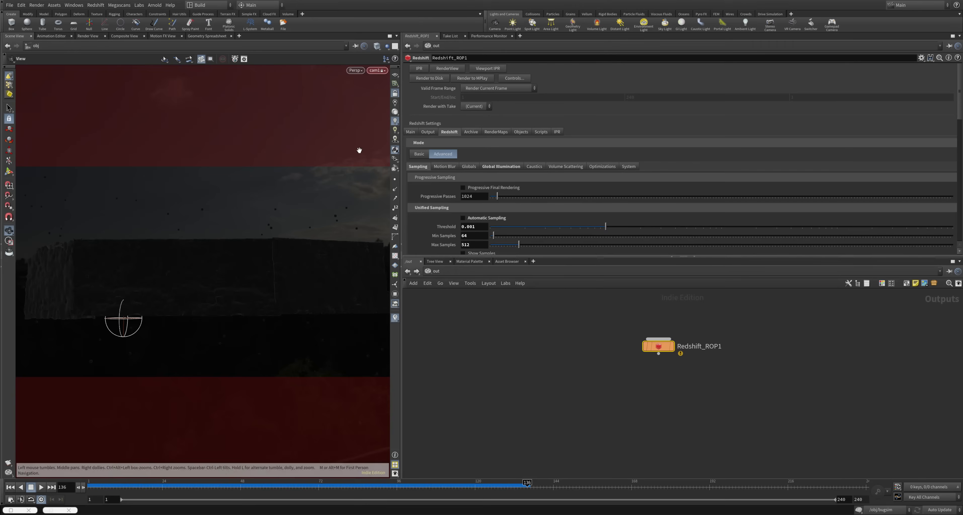
left_click(11, 510)
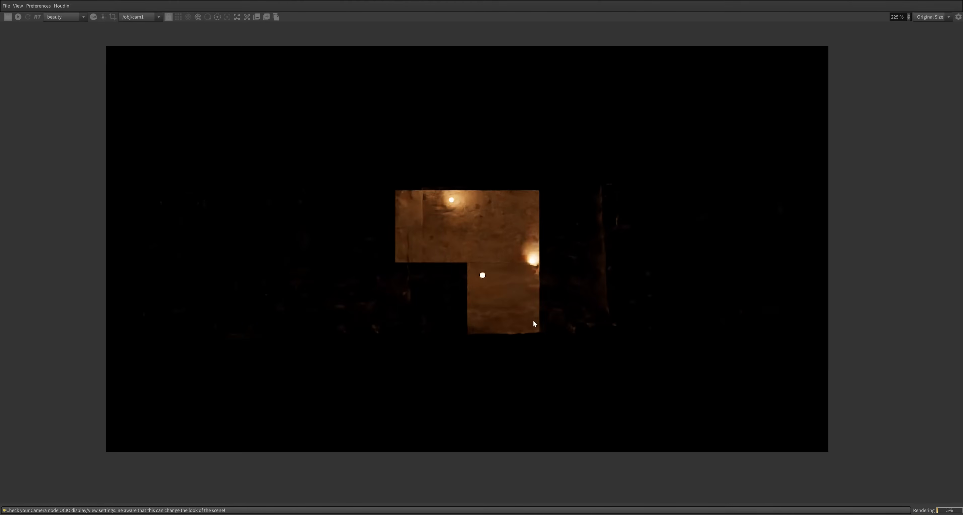
scroll(533, 319, "down", 3)
scroll(534, 321, "down", 1)
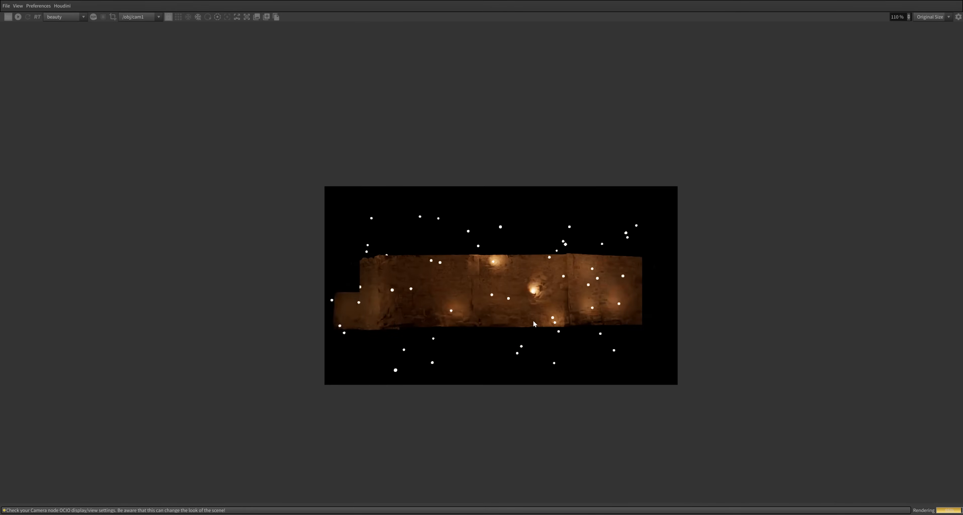
scroll(507, 284, "up", 5)
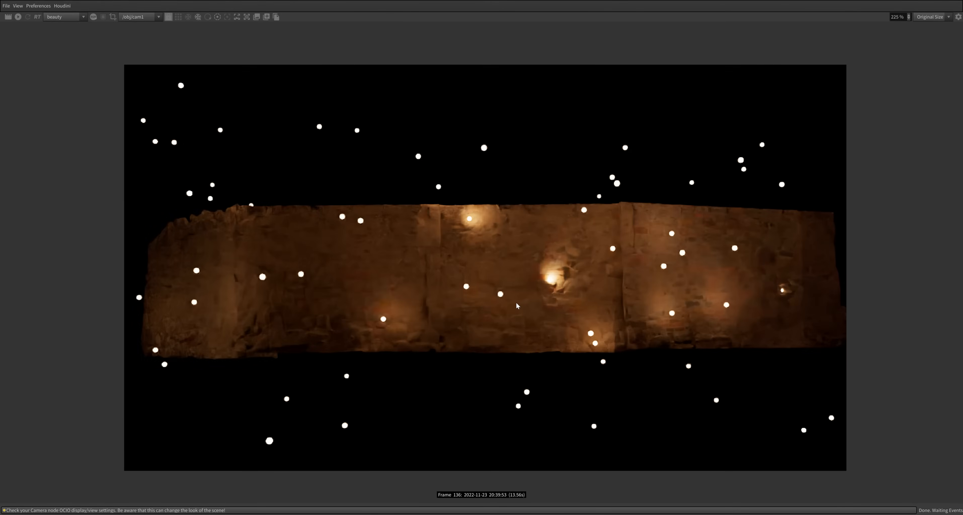
scroll(516, 302, "down", 4)
scroll(518, 306, "down", 1)
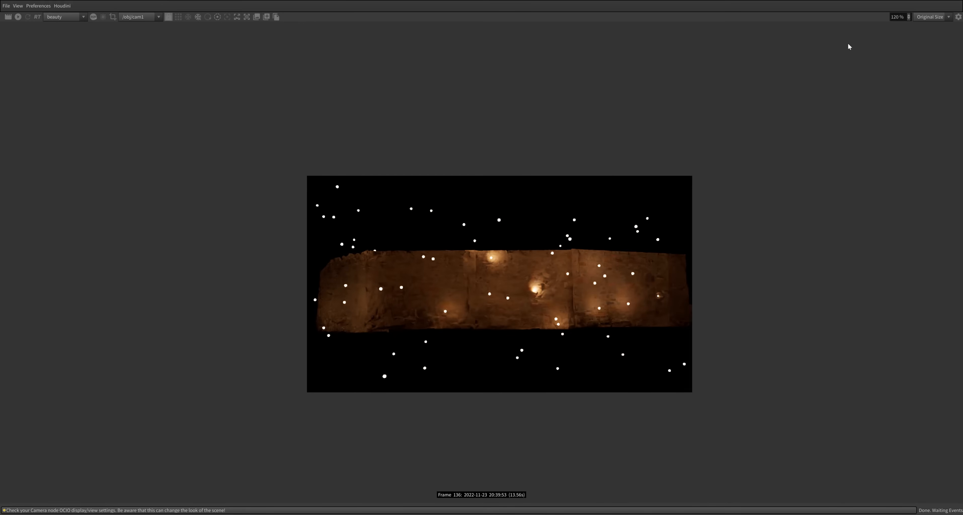
left_click(913, 1)
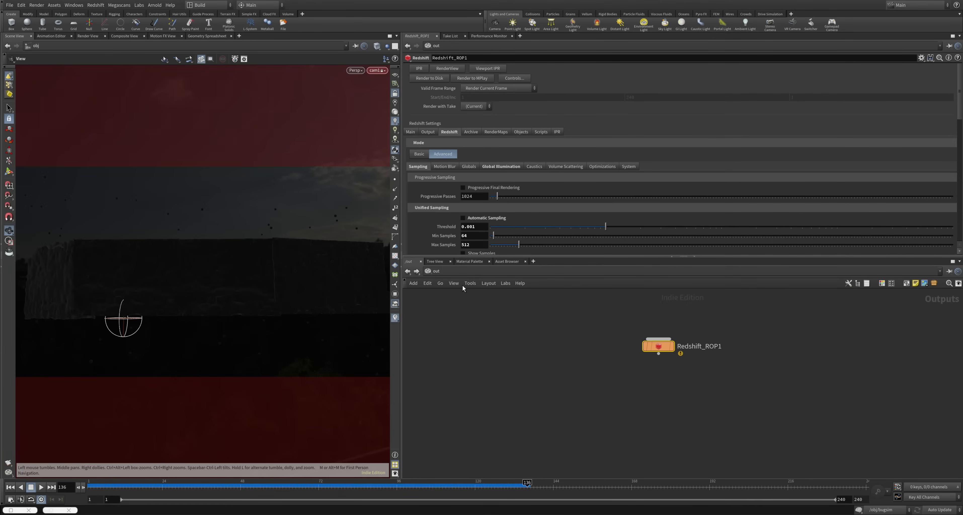
Return to the object network and replay the bugs animation from frame 1 to check how the particles spread
left_click(407, 272)
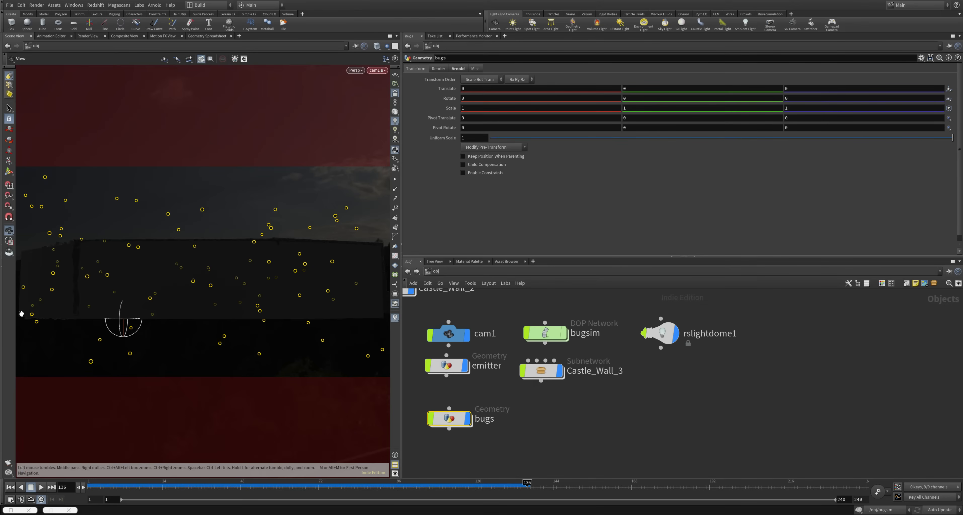
left_click(10, 488)
left_click(41, 488)
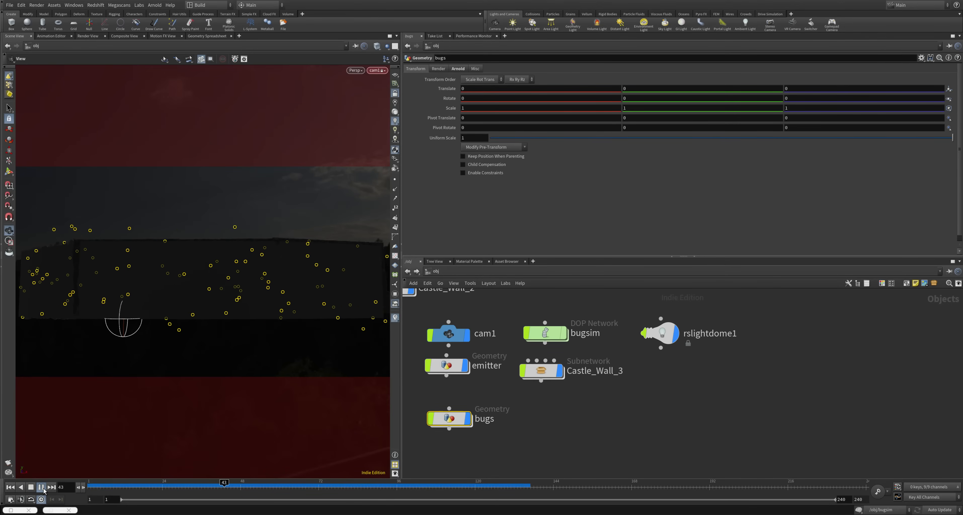
left_click(42, 488)
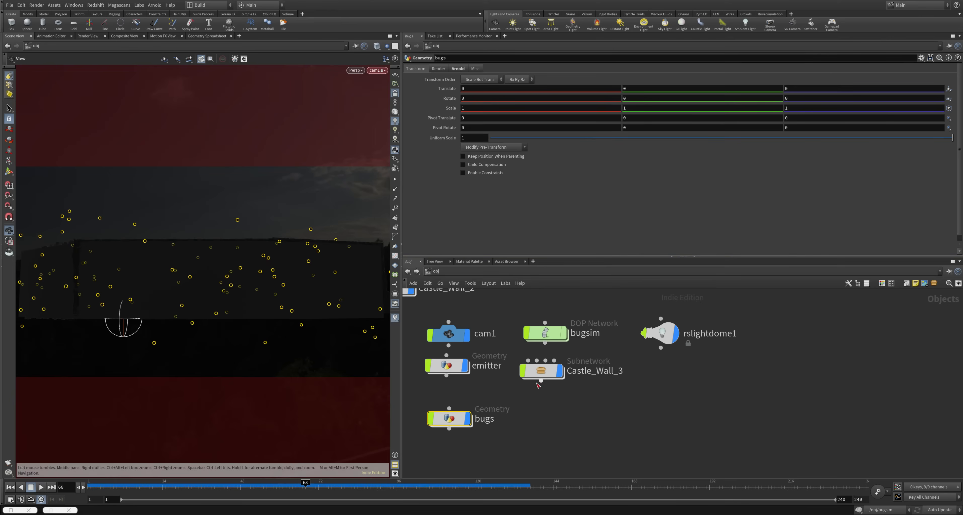
Open the bugsim network and move popdrag1, popsteerwander1 and popsource1 outward to make room above merge1
double_click(545, 334)
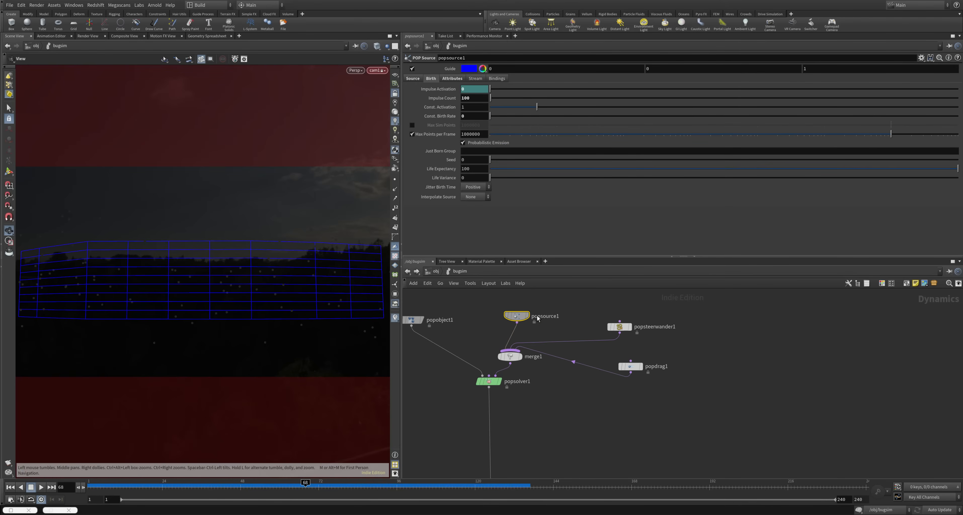
scroll(537, 322, "down", 3)
left_click_drag(639, 321, 697, 308)
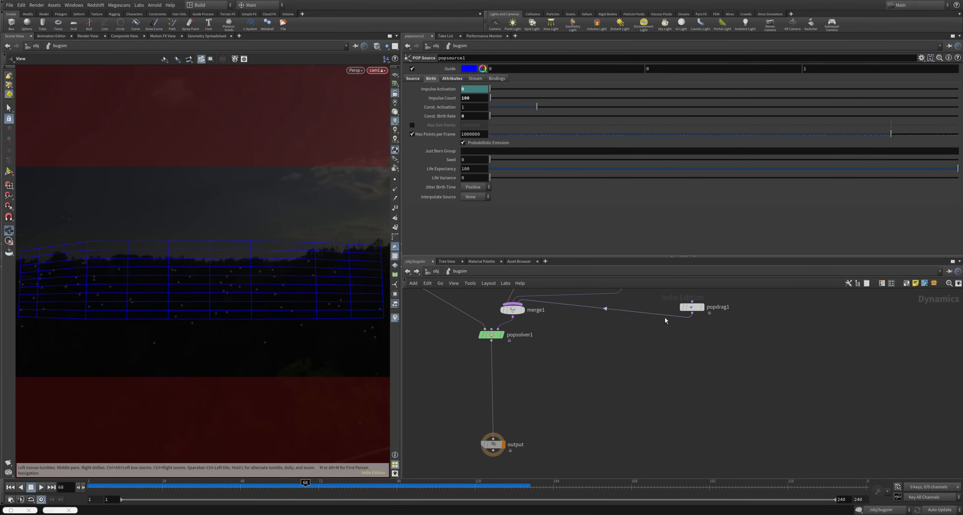
middle_click_drag(639, 322, 580, 416)
left_click_drag(572, 377, 617, 366)
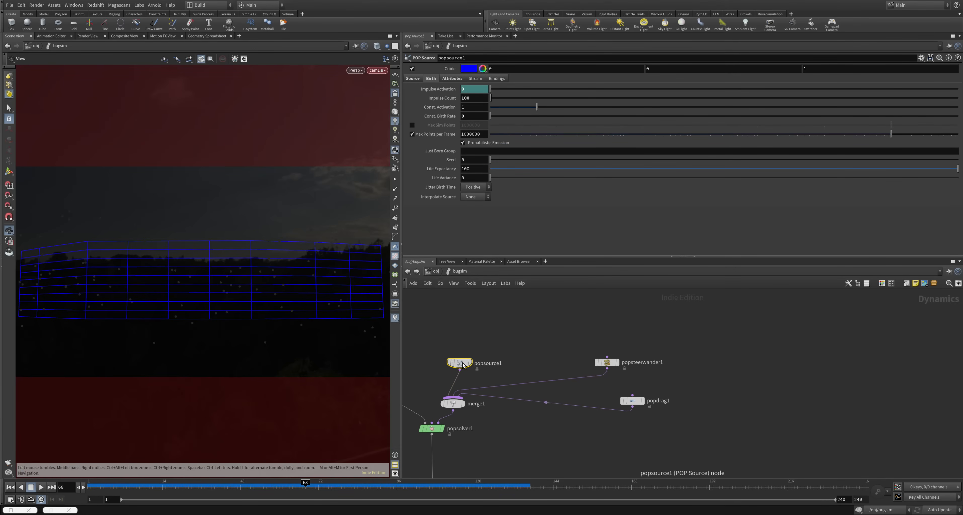
left_click_drag(459, 363, 506, 337)
middle_click_drag(459, 350, 536, 303)
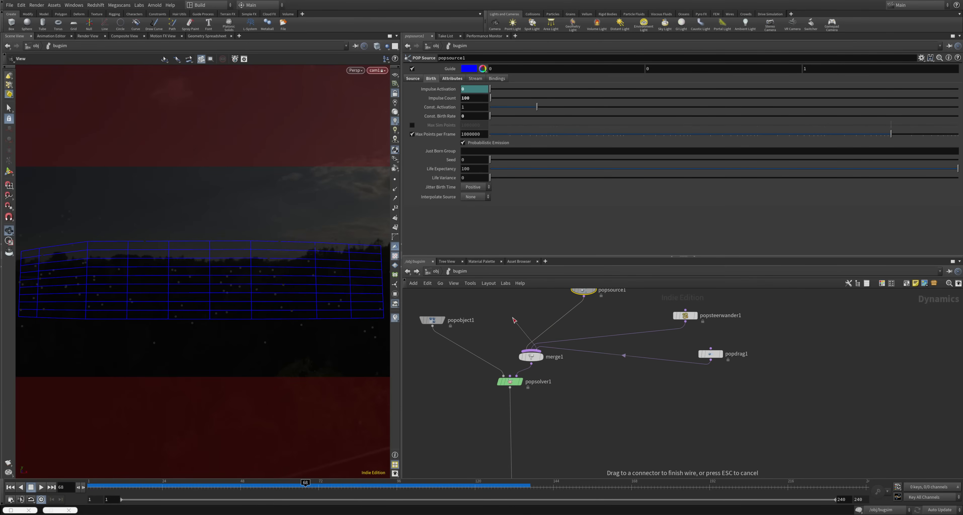
Add a POP Wind node between popobject1 and popsource1, wired into merge1
key("Tab")
type("pop")
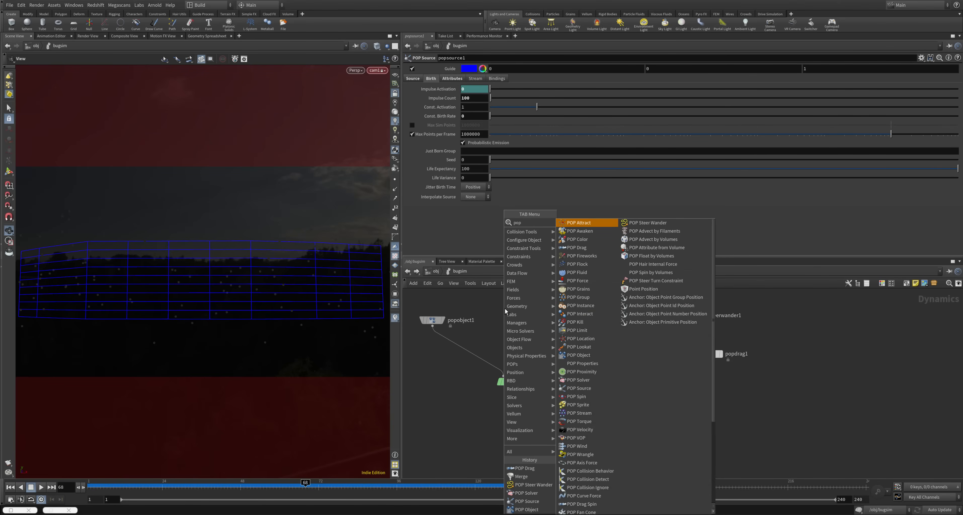
left_click(584, 451)
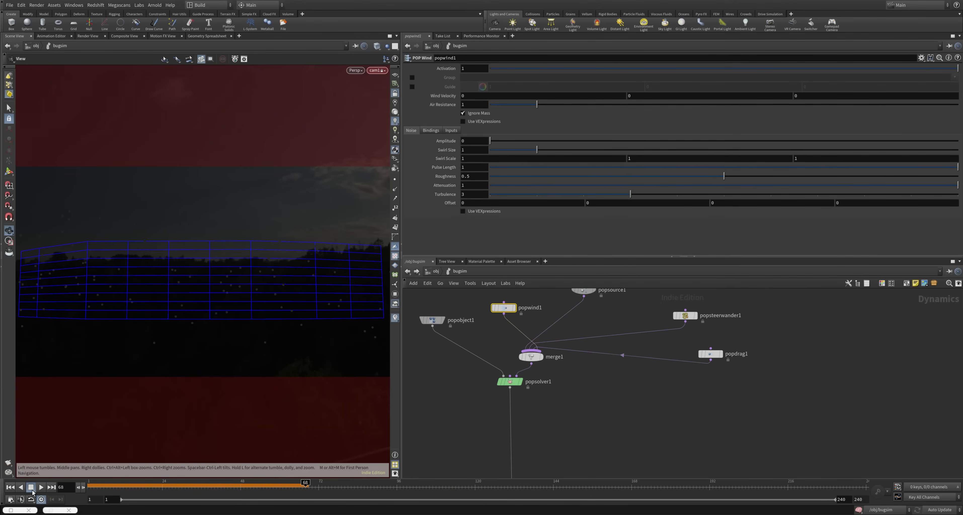
Replay the simulation from frame 1 to frame 90, and view the particles against the castle wall at object level
left_click(11, 487)
left_click(41, 487)
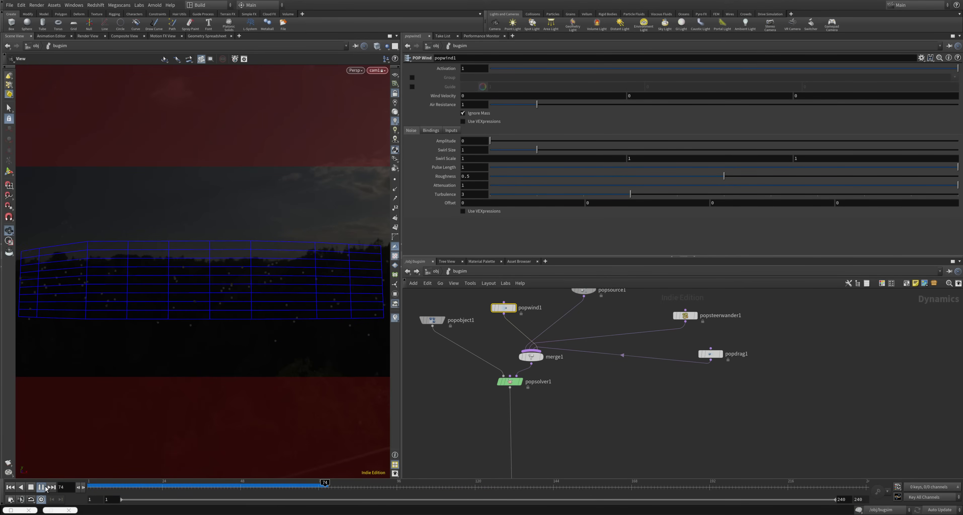
left_click(43, 487)
left_click(434, 271)
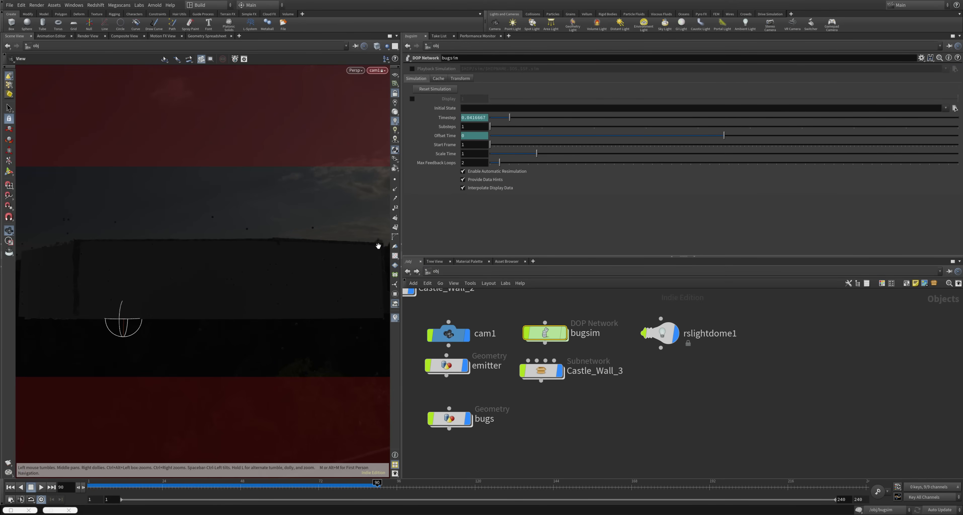
mouse_move(206, 272)
left_mouse_down()
mouse_move(254, 303)
mouse_move(359, 270)
mouse_move(310, 282)
mouse_move(189, 243)
mouse_move(221, 262)
mouse_move(206, 277)
left_mouse_up()
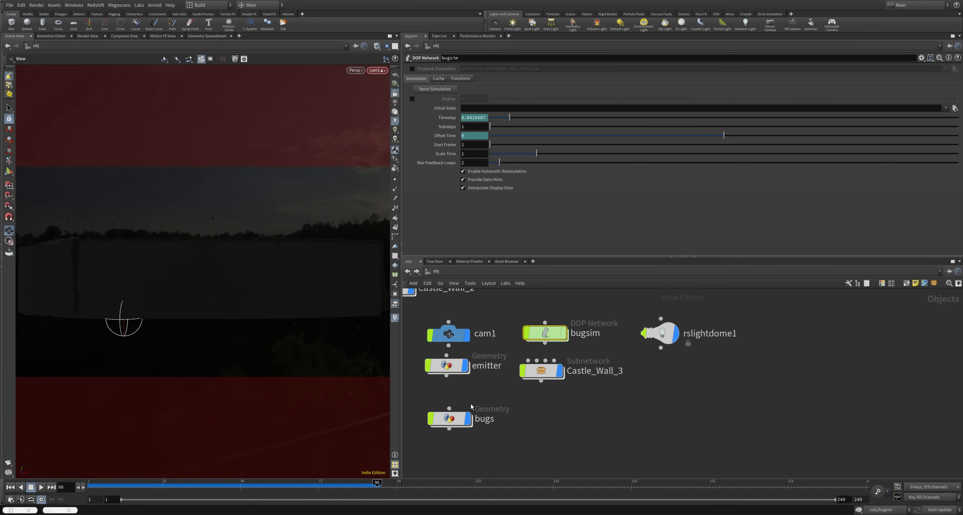